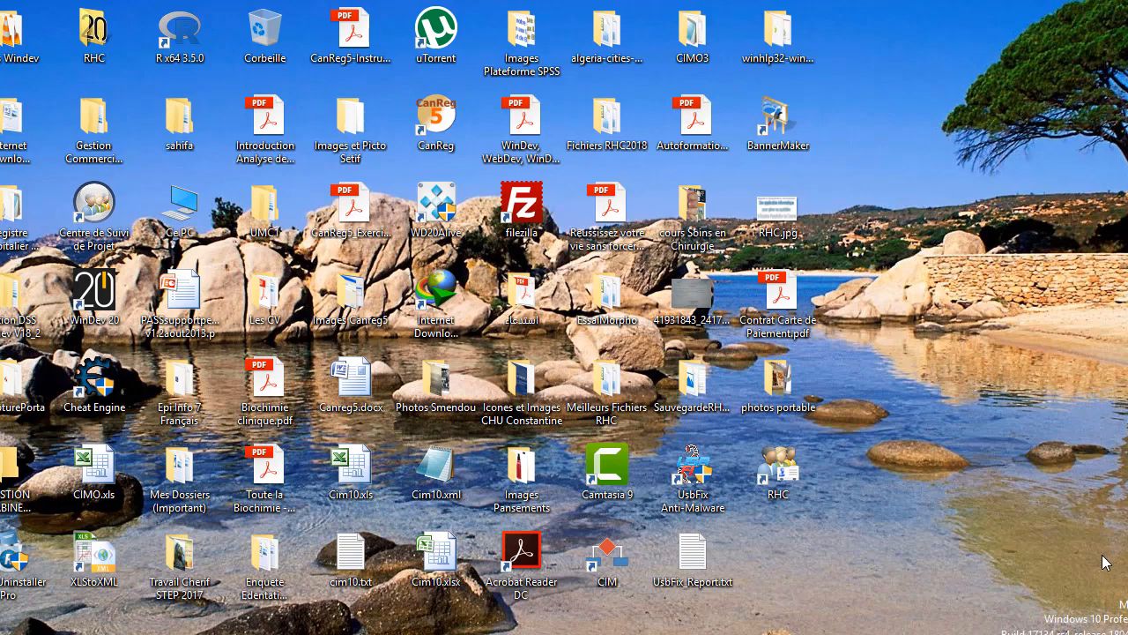
- Launch Registre Hospitalier du Cancer from its RHC desktop shortcut
double_click(779, 476)
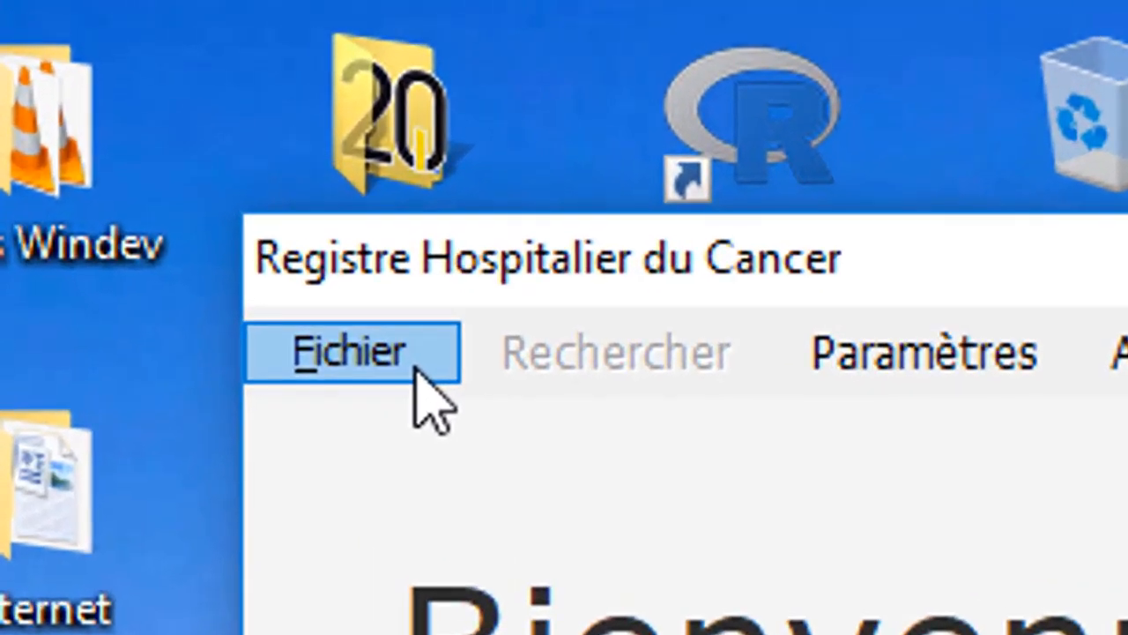
- Browse the Fichier and Paramètres menus down to Configuration > Identification de l'Etablissement
left_click(84, 85)
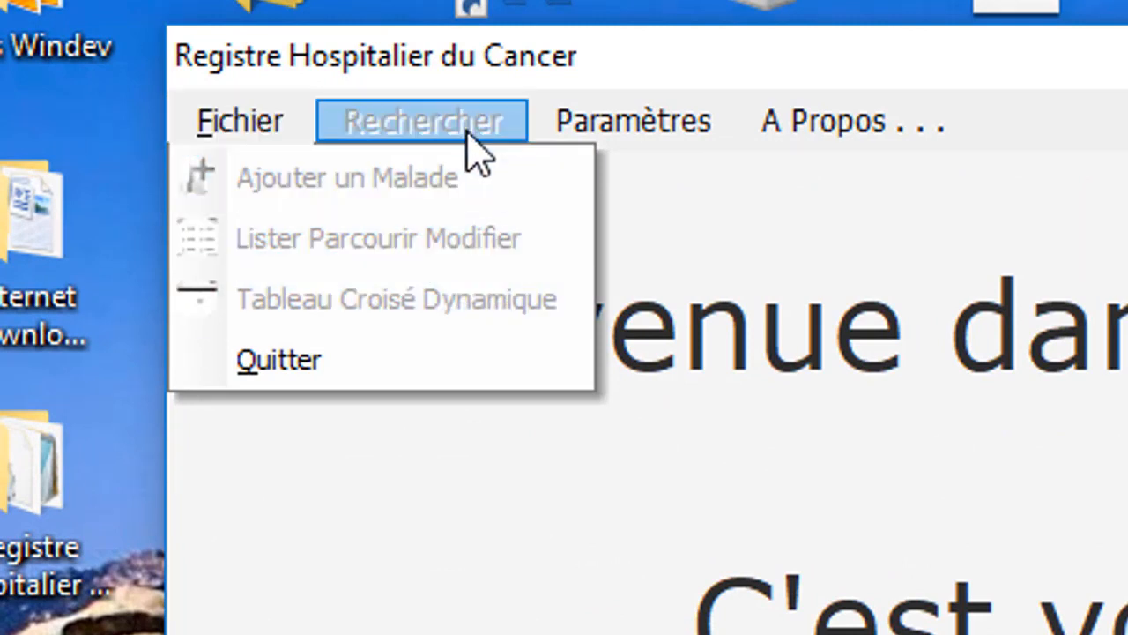
mouse_move(582, 126)
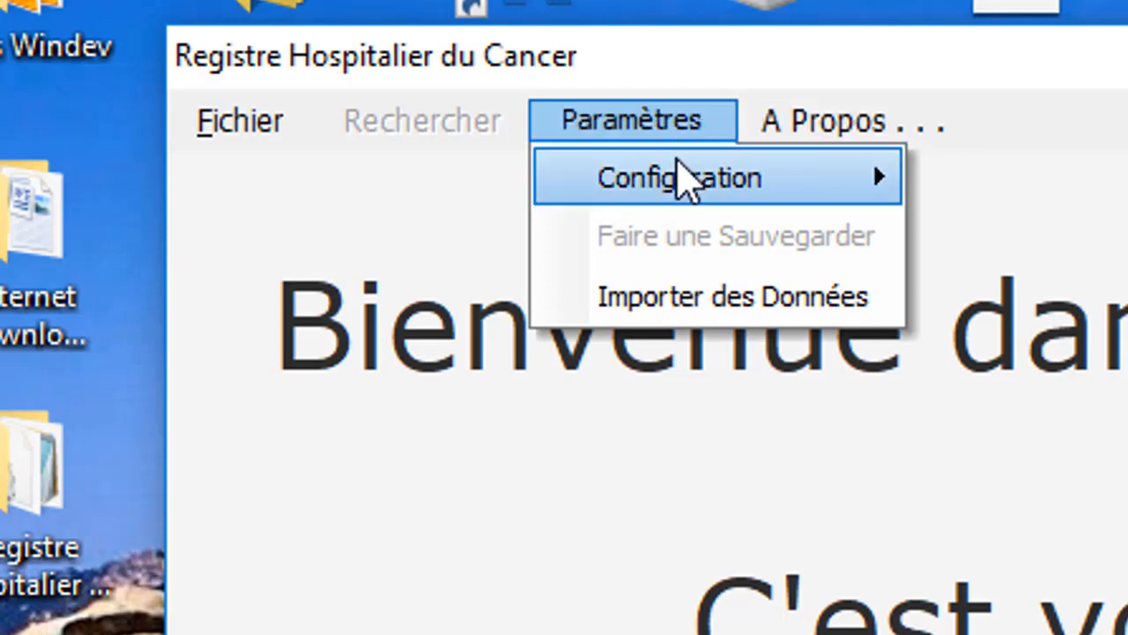
mouse_move(680, 175)
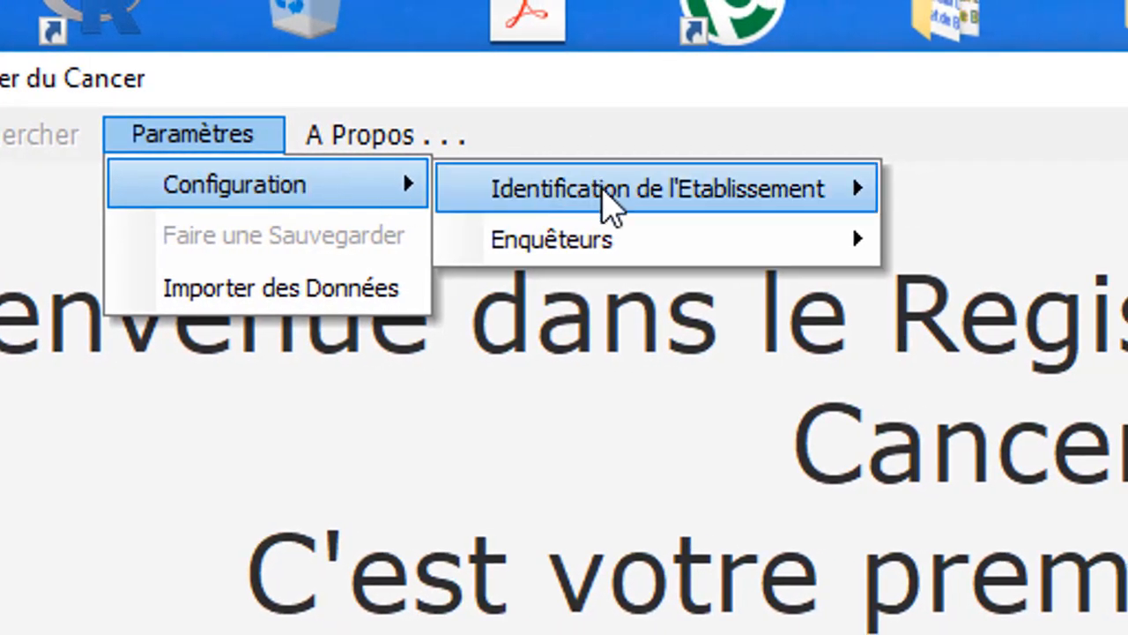
mouse_move(604, 202)
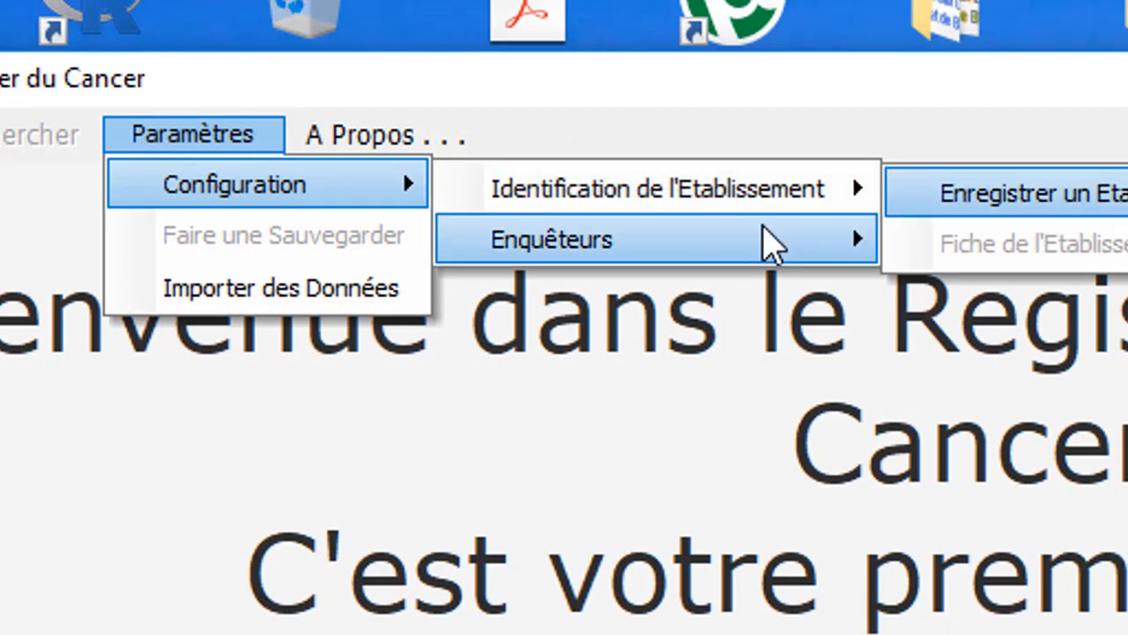
mouse_move(763, 244)
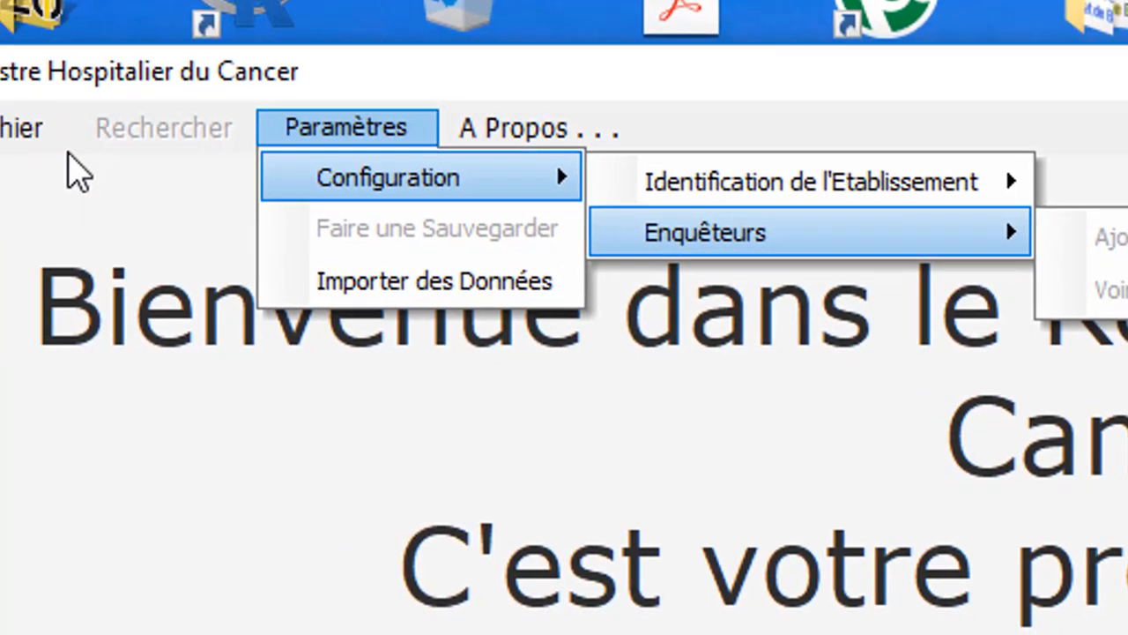
mouse_move(121, 136)
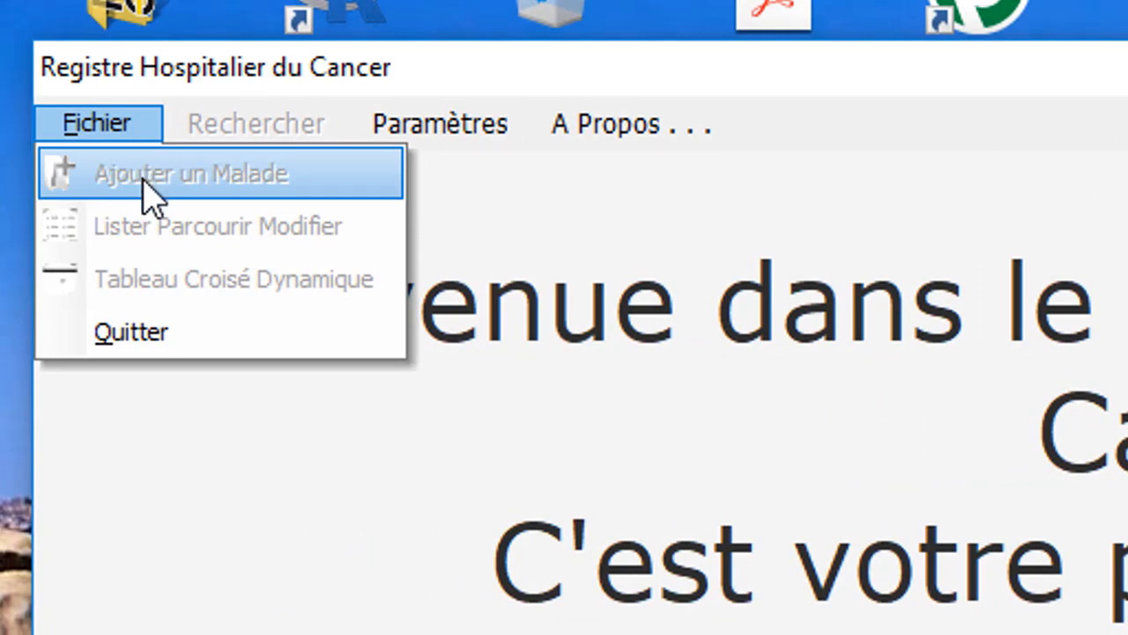
- Register establishment 'Dr ibn badis' as type CHU in wilaya Constantine
mouse_move(423, 141)
mouse_move(478, 182)
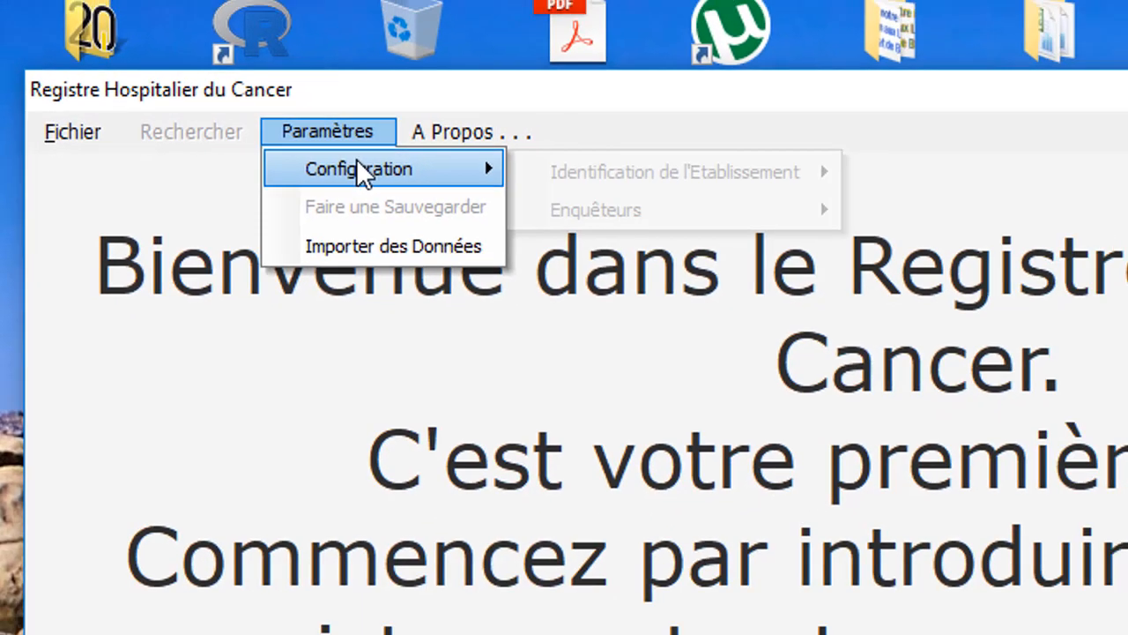
mouse_move(743, 183)
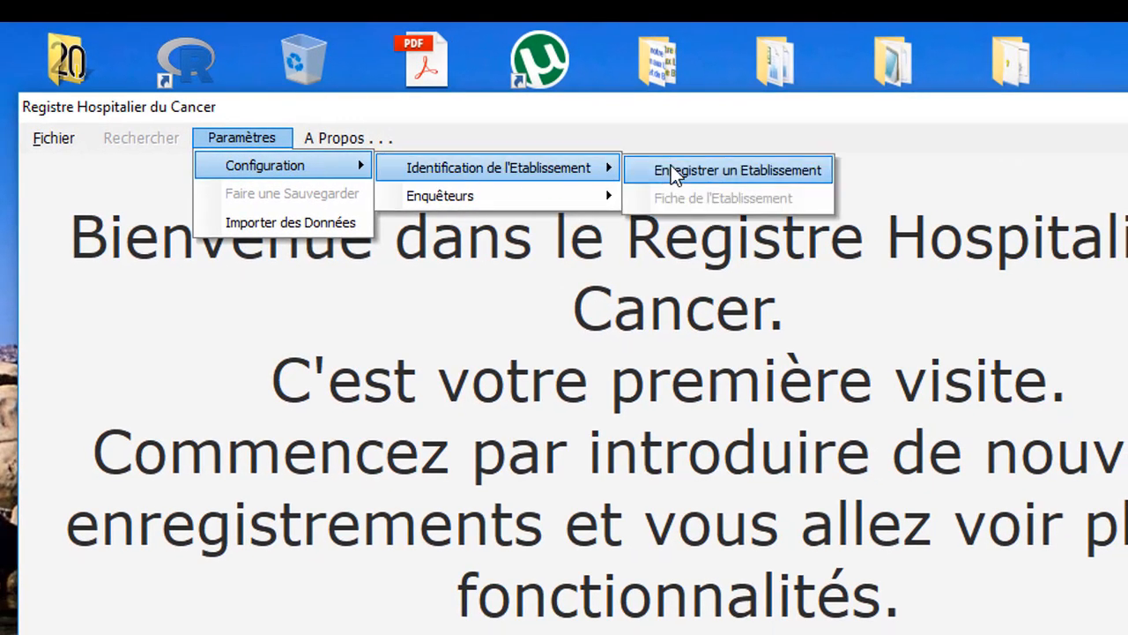
left_click(671, 167)
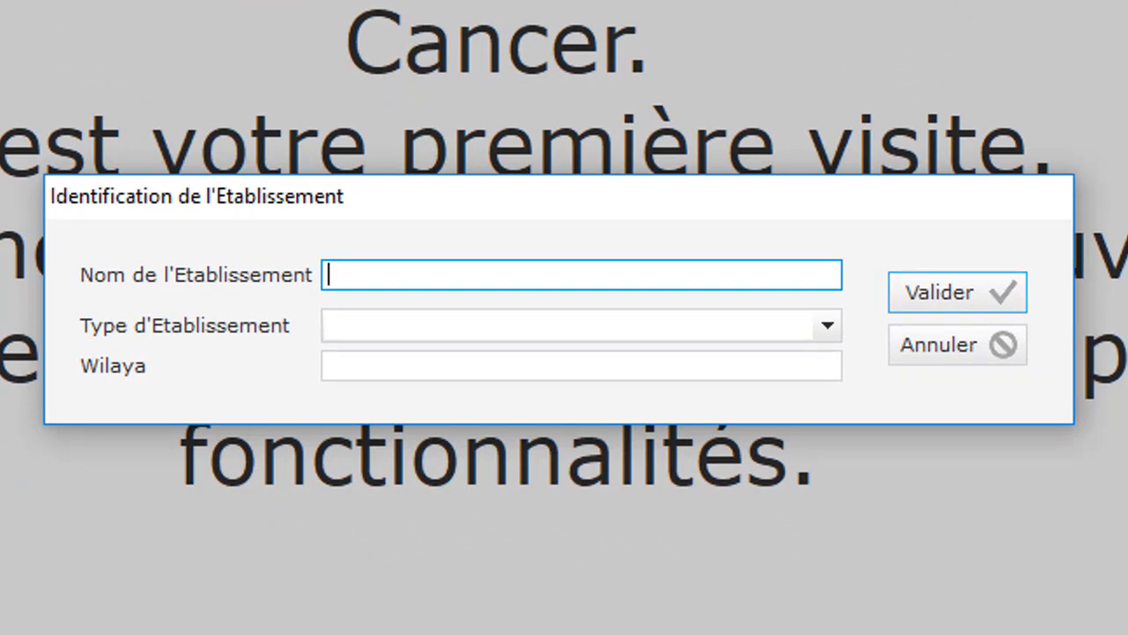
type("D")
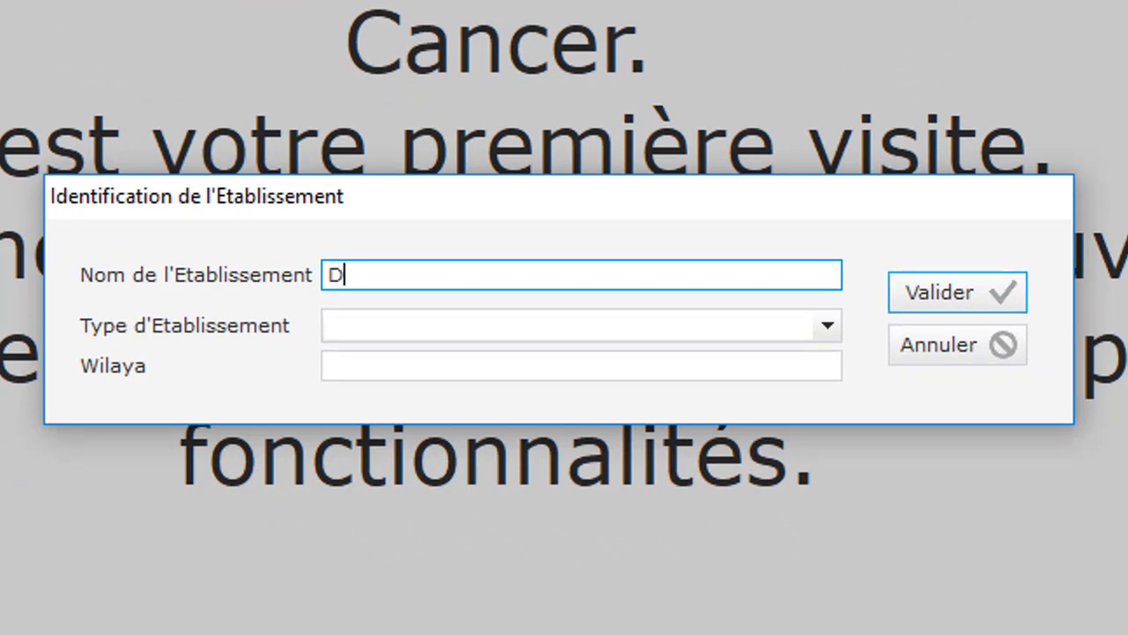
type("r ibn b")
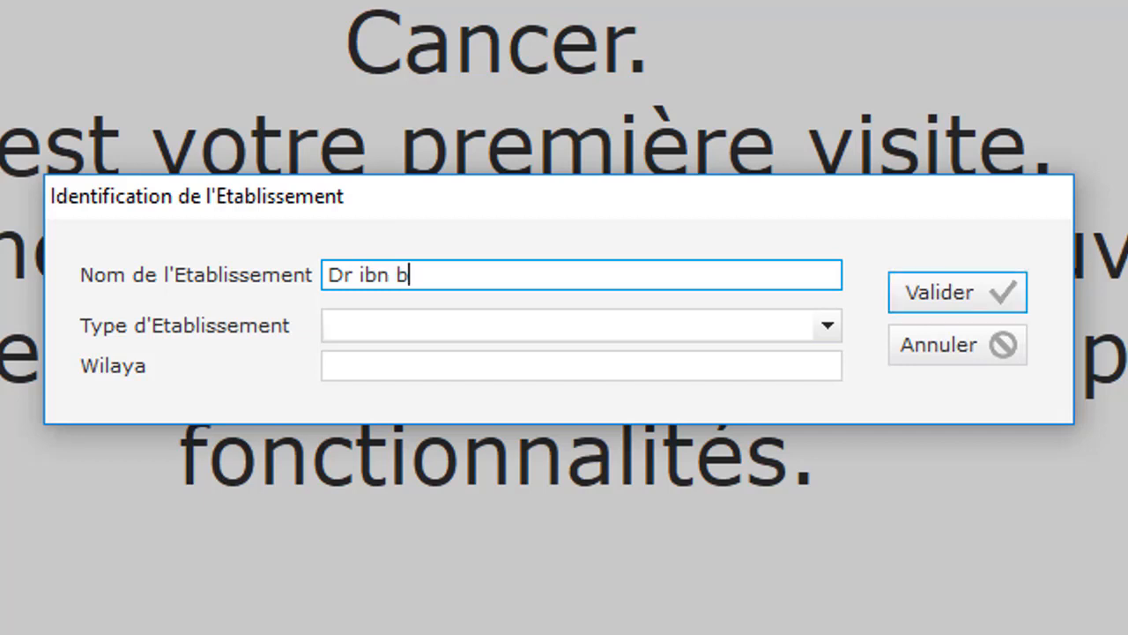
type("adis")
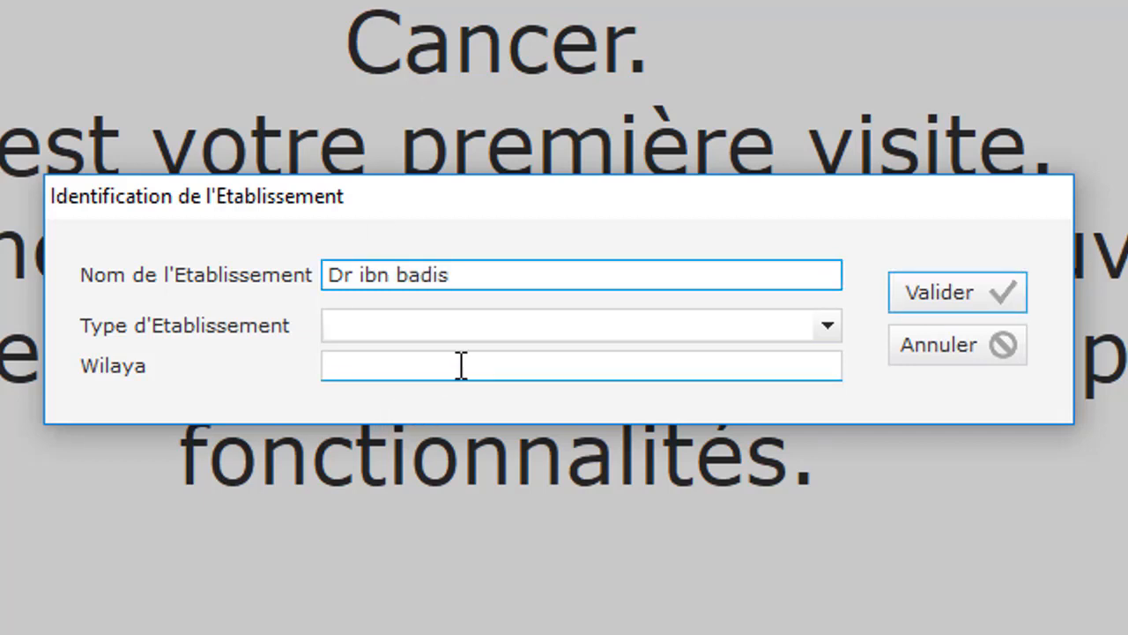
left_click(490, 327)
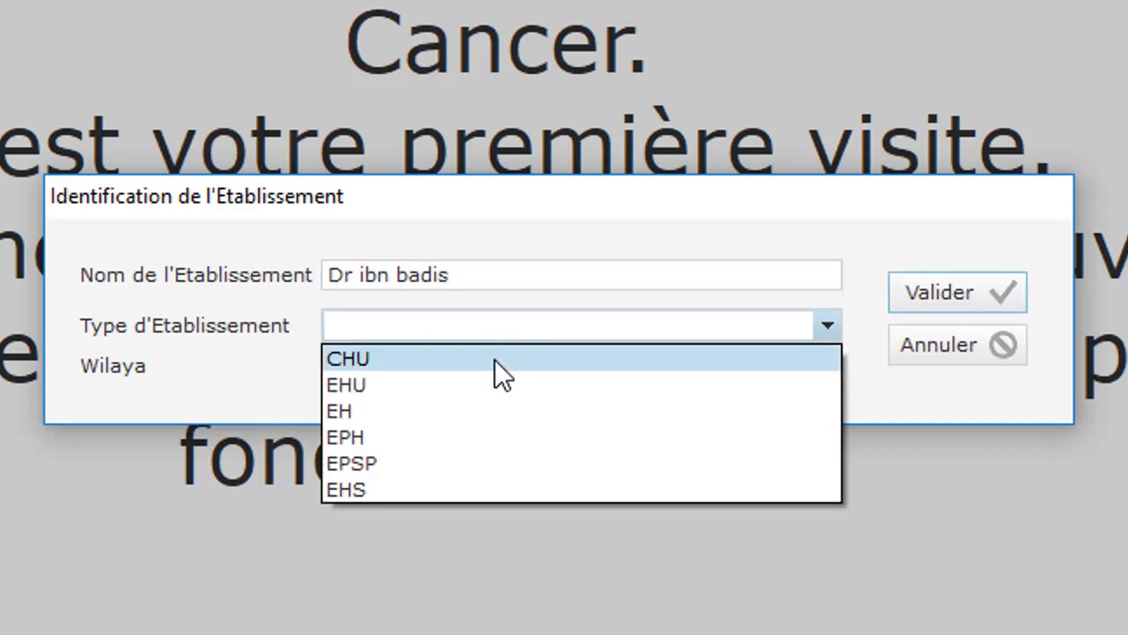
left_click(471, 362)
left_click(479, 362)
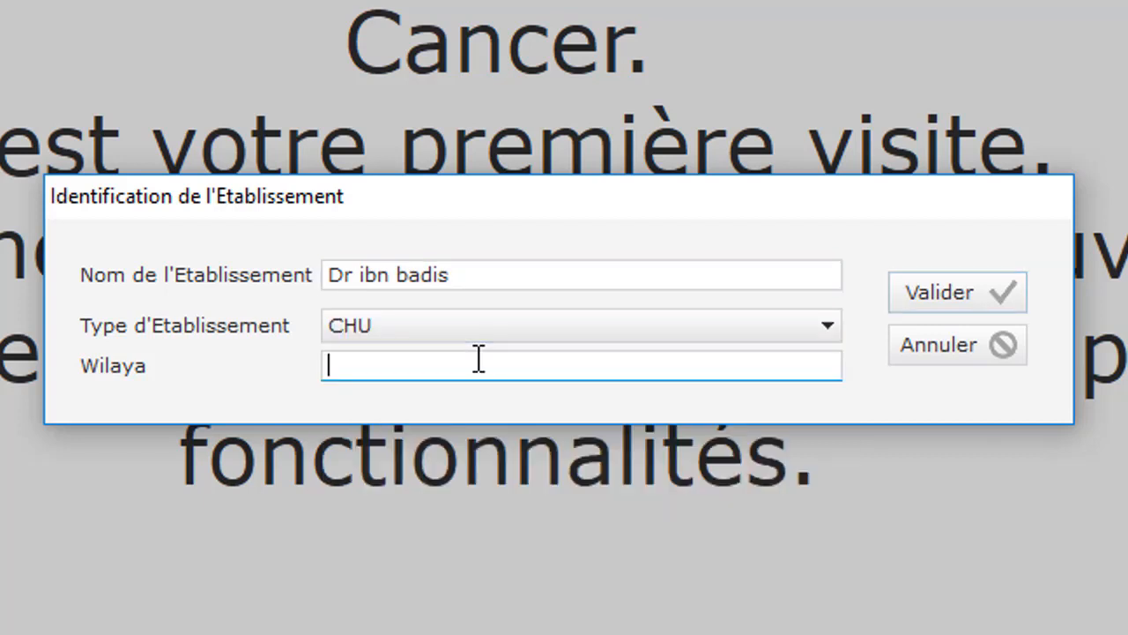
type("Constantin")
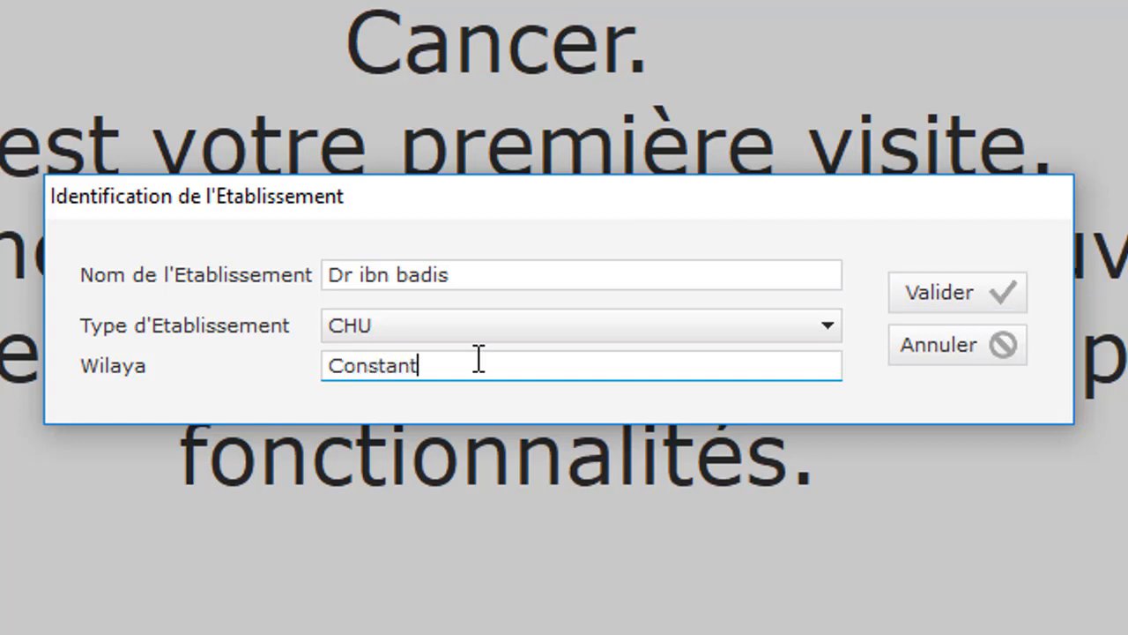
type("e")
left_click(1006, 291)
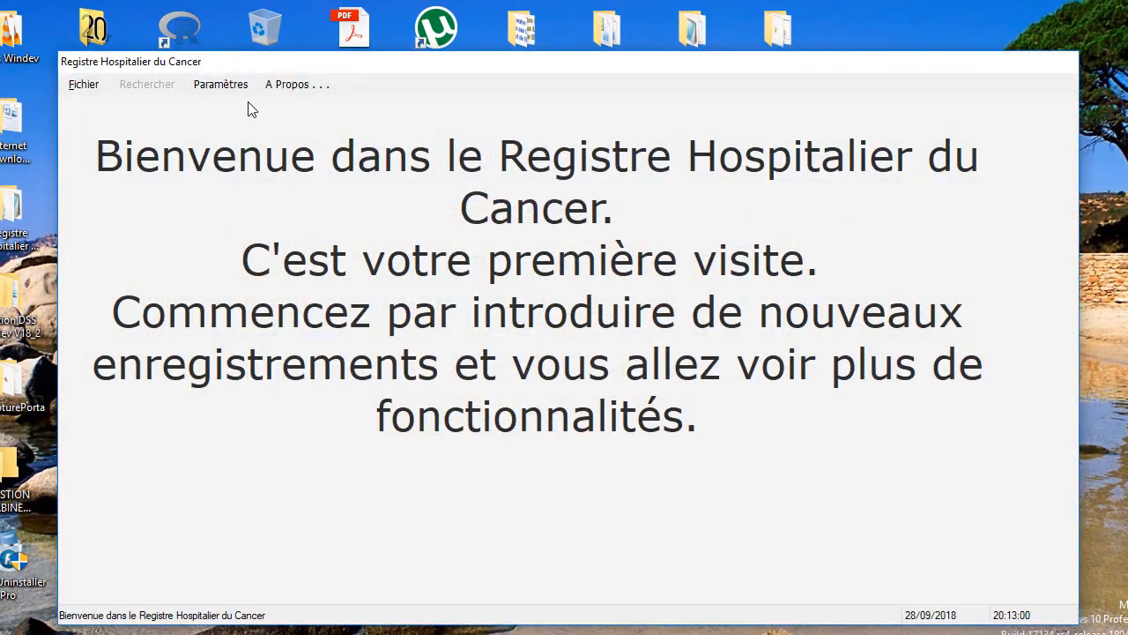
- Add the first investigator's name with grade Praticien de Santé Publique
left_click(238, 87)
mouse_move(266, 104)
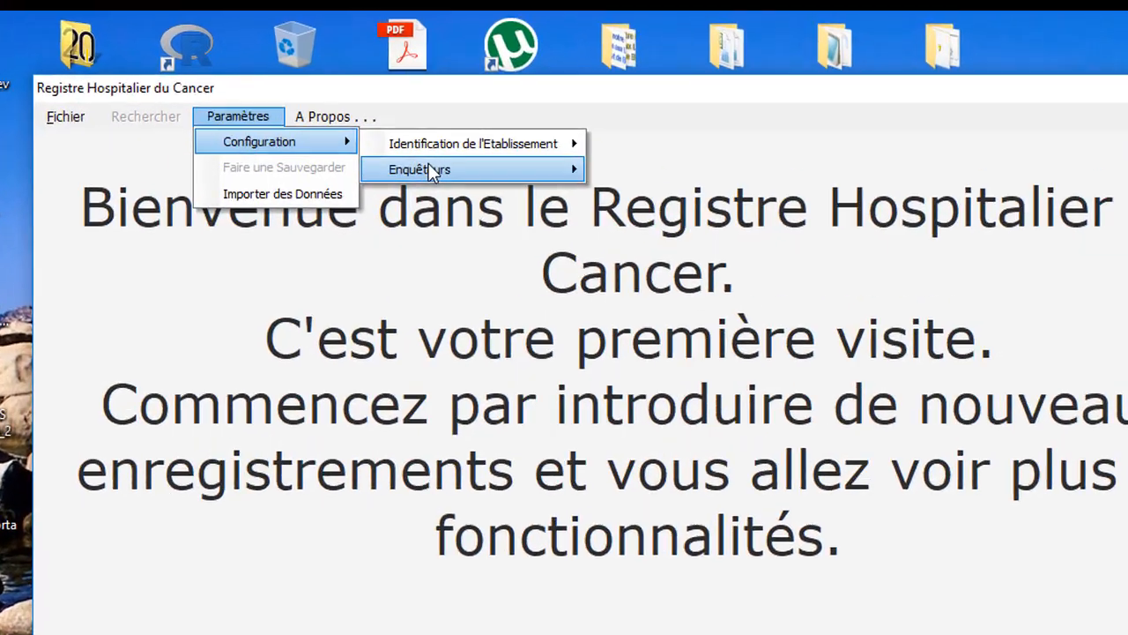
mouse_move(449, 132)
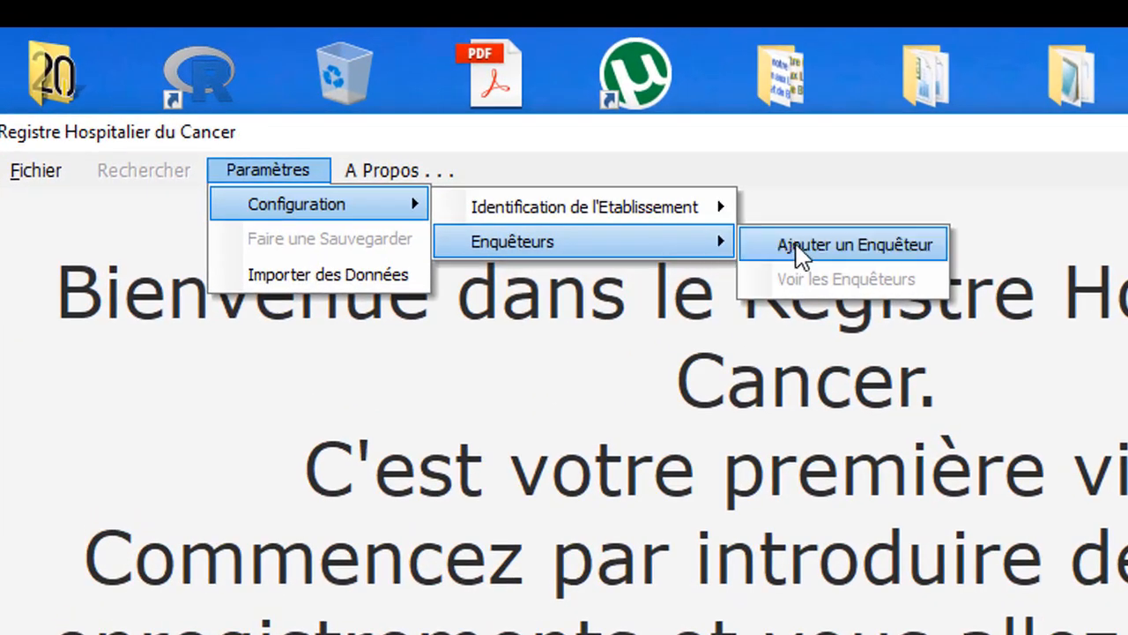
left_click(798, 246)
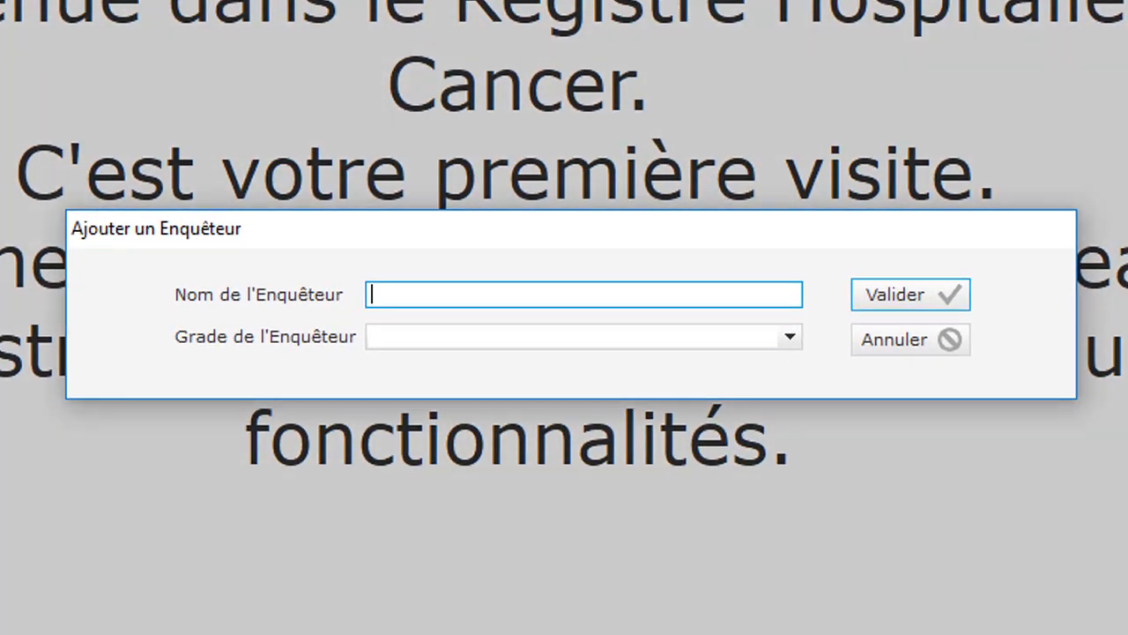
type("BENALI")
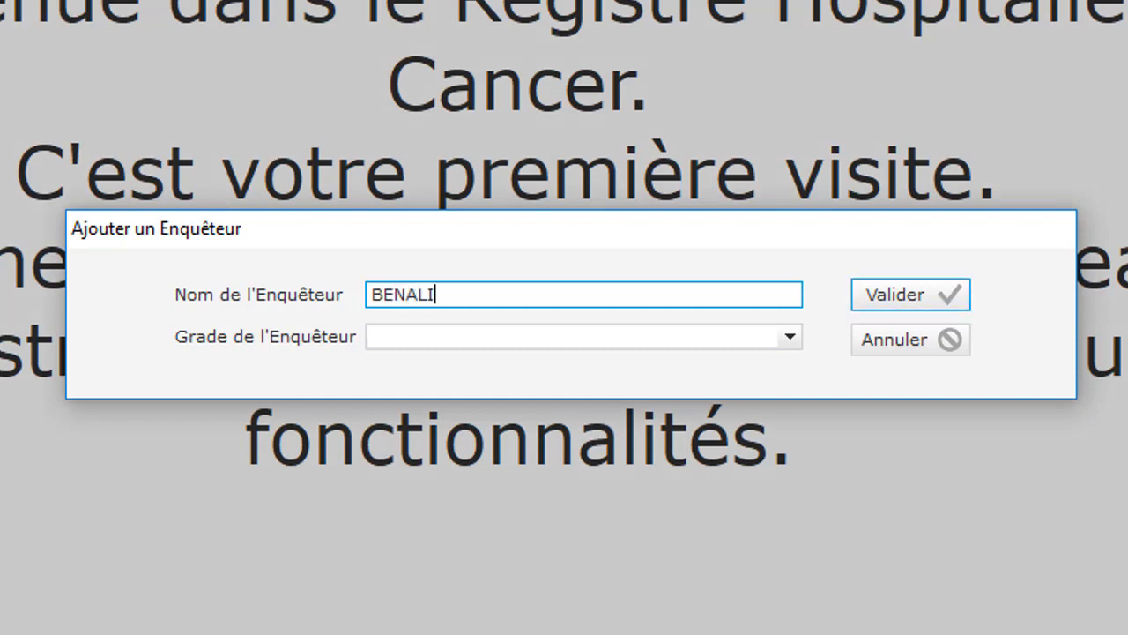
left_click(610, 339)
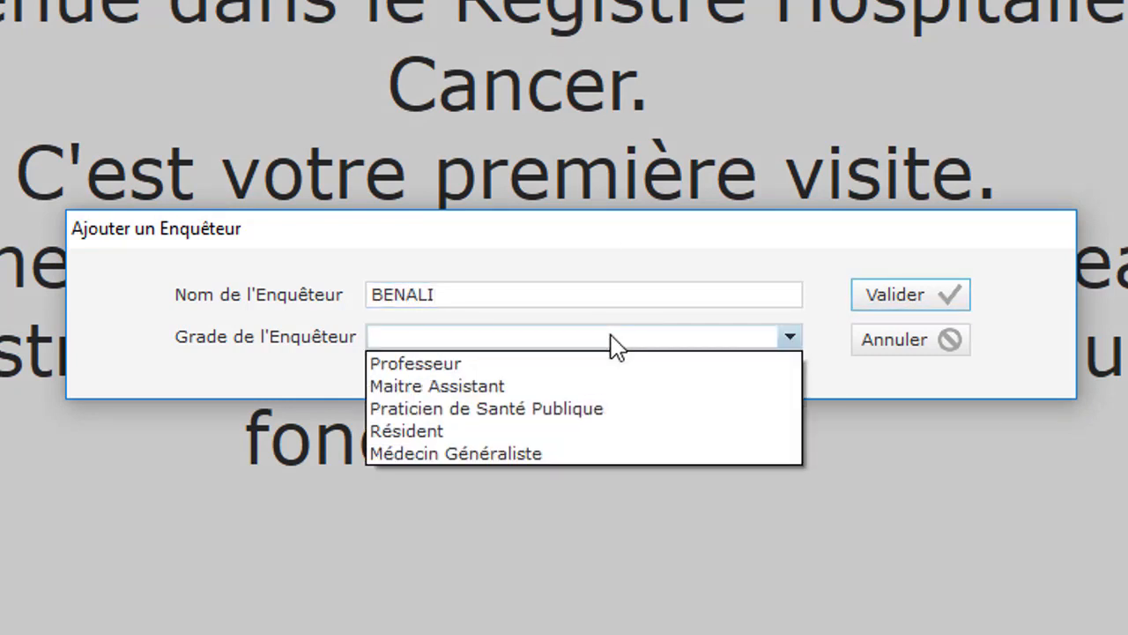
left_click(599, 414)
left_click(893, 302)
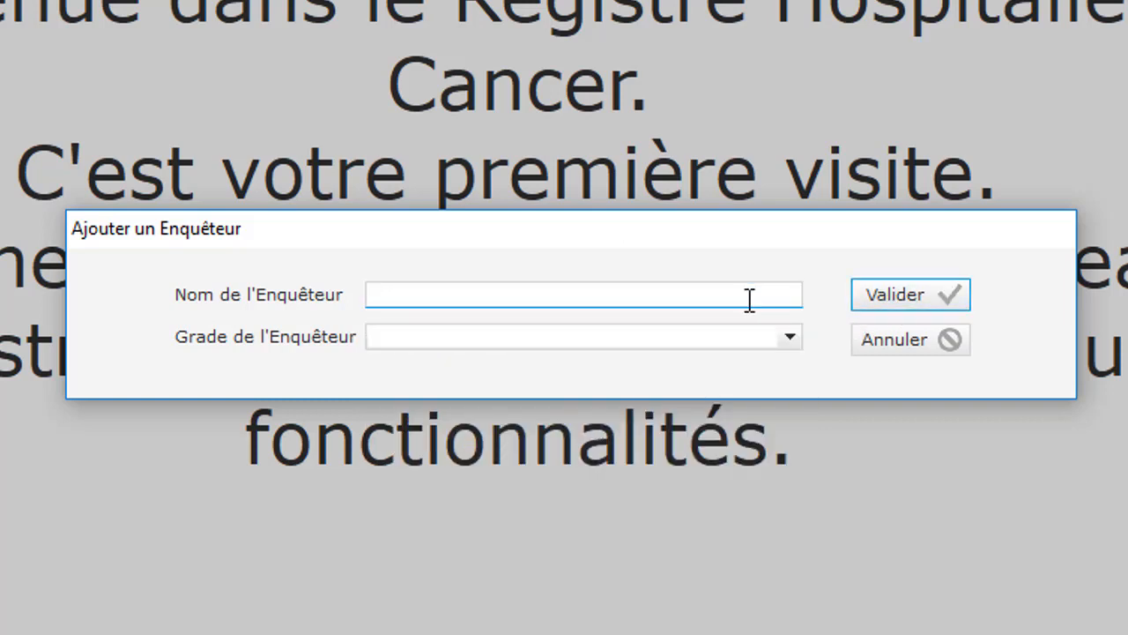
- Add the second investigator's name with grade Maitre Assistant
type("BENDAJ")
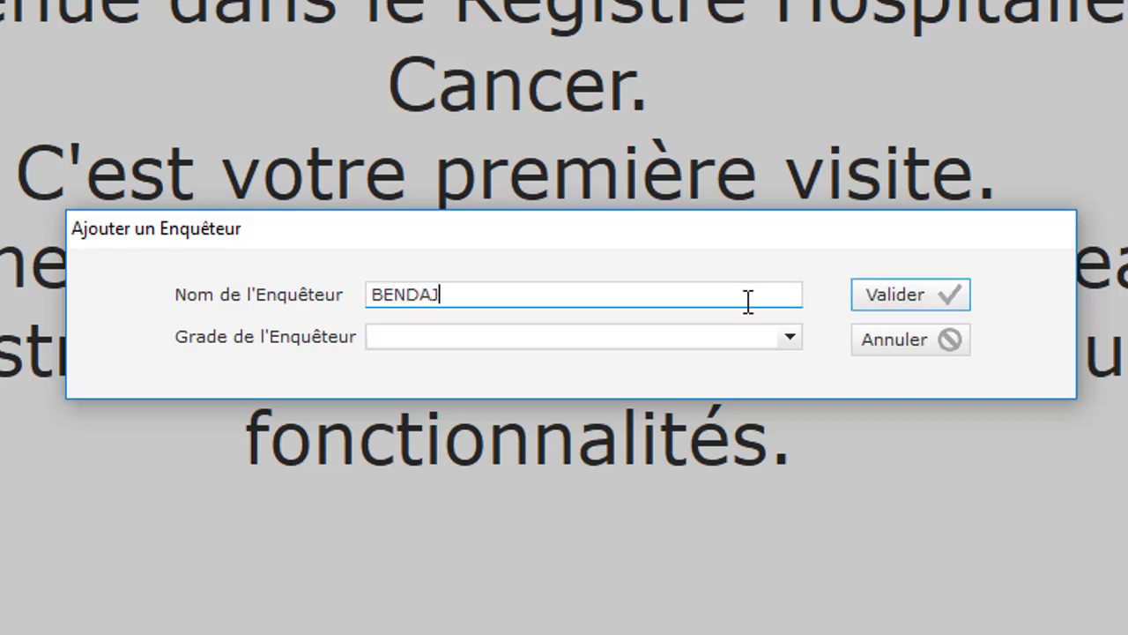
key("BackSpace")
key("BackSpace")
type("JABER")
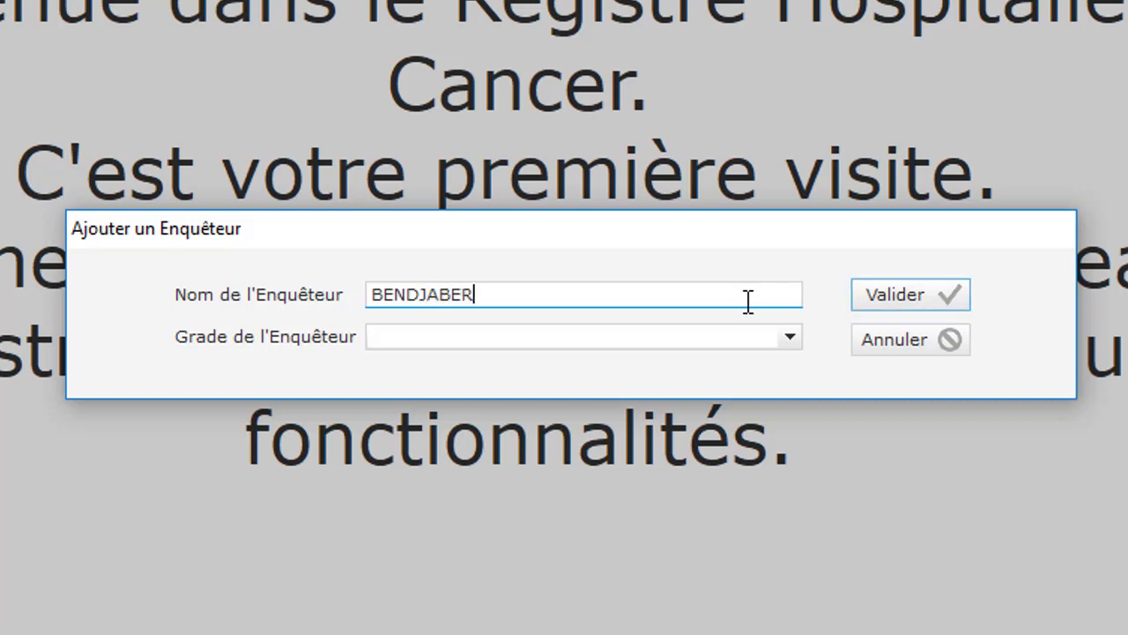
left_click(776, 342)
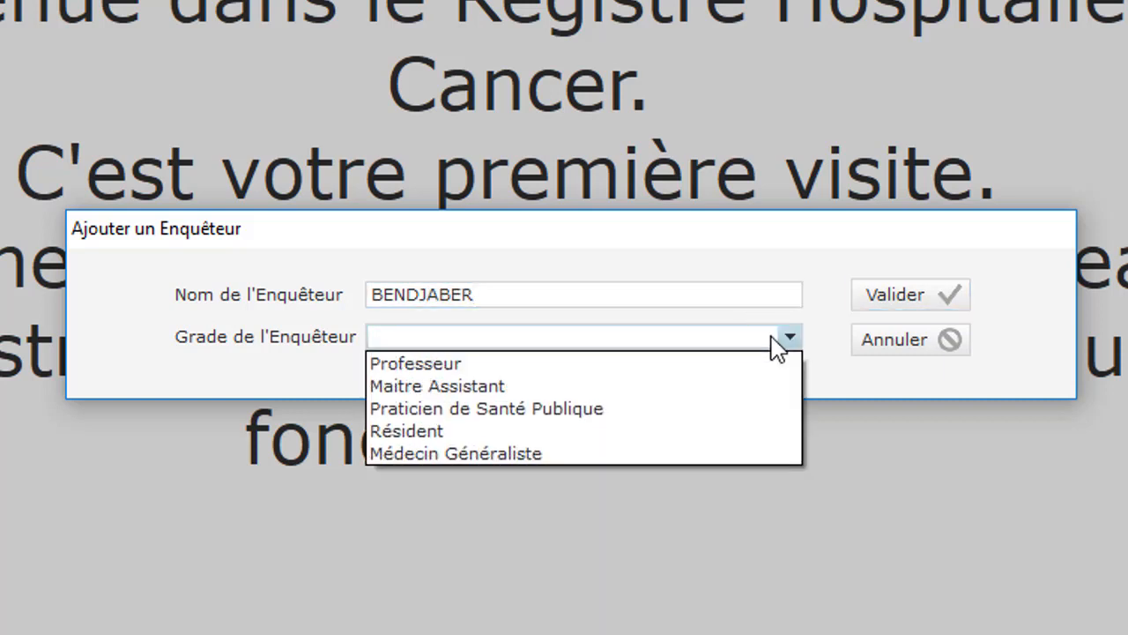
left_click(681, 388)
left_click(925, 294)
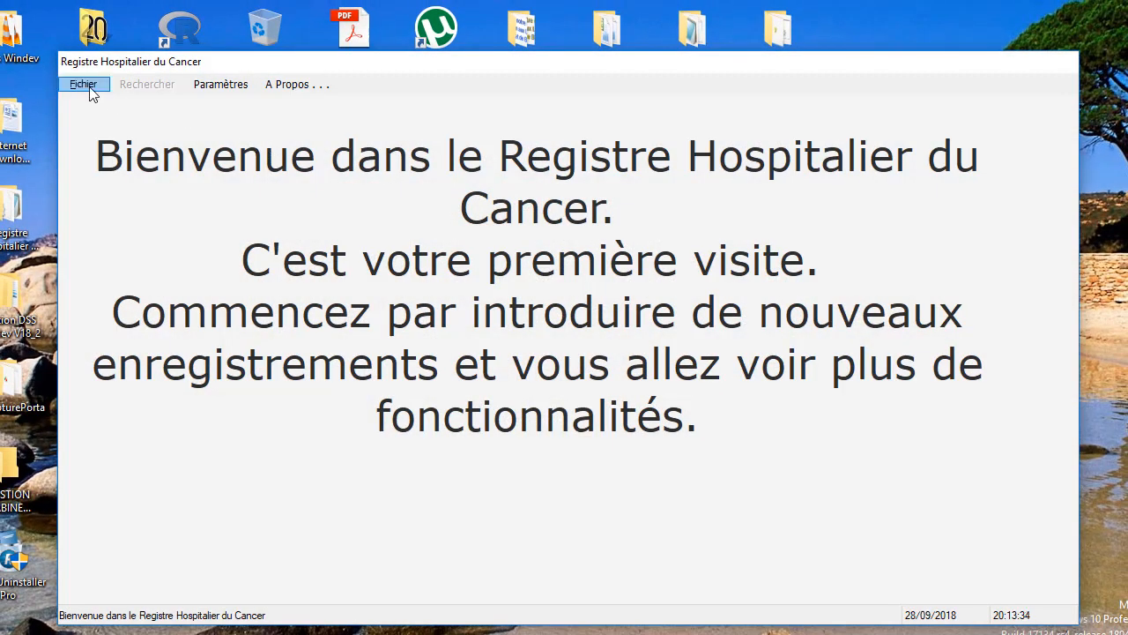
- Start a new patient with an ID, source SS Constantine, a source number and surname
left_click(86, 86)
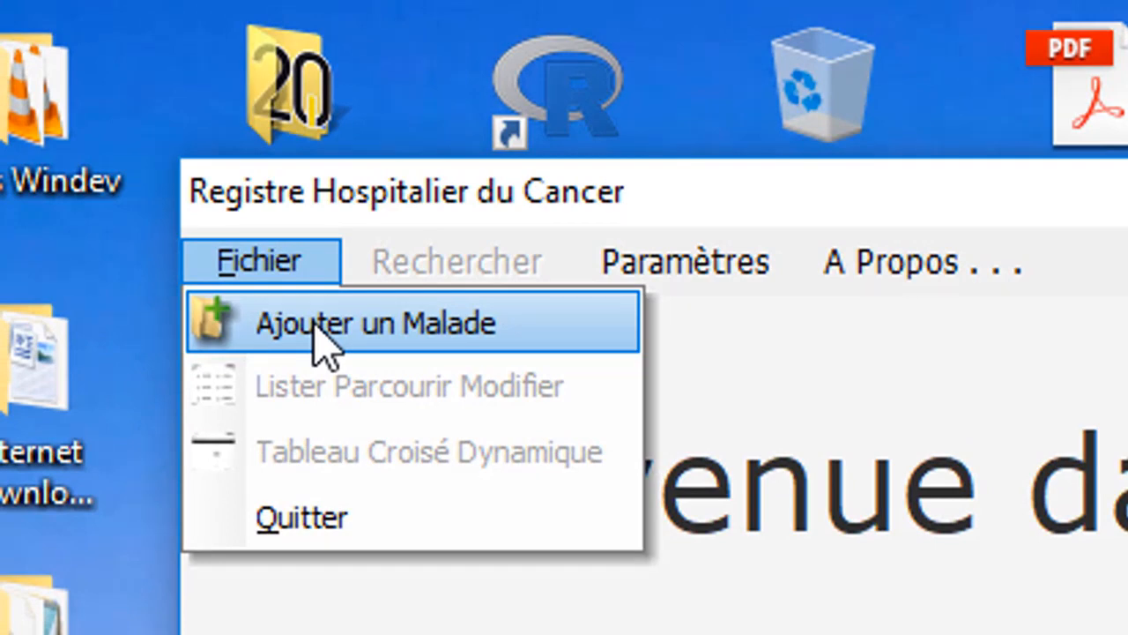
left_click(317, 339)
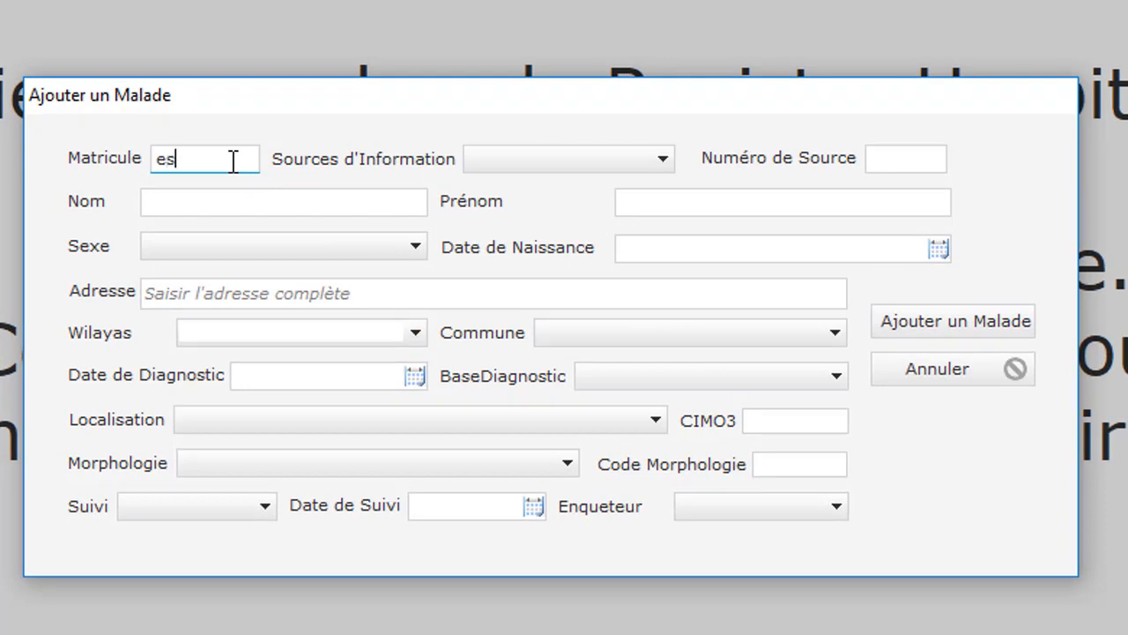
type("36")
left_click(579, 156)
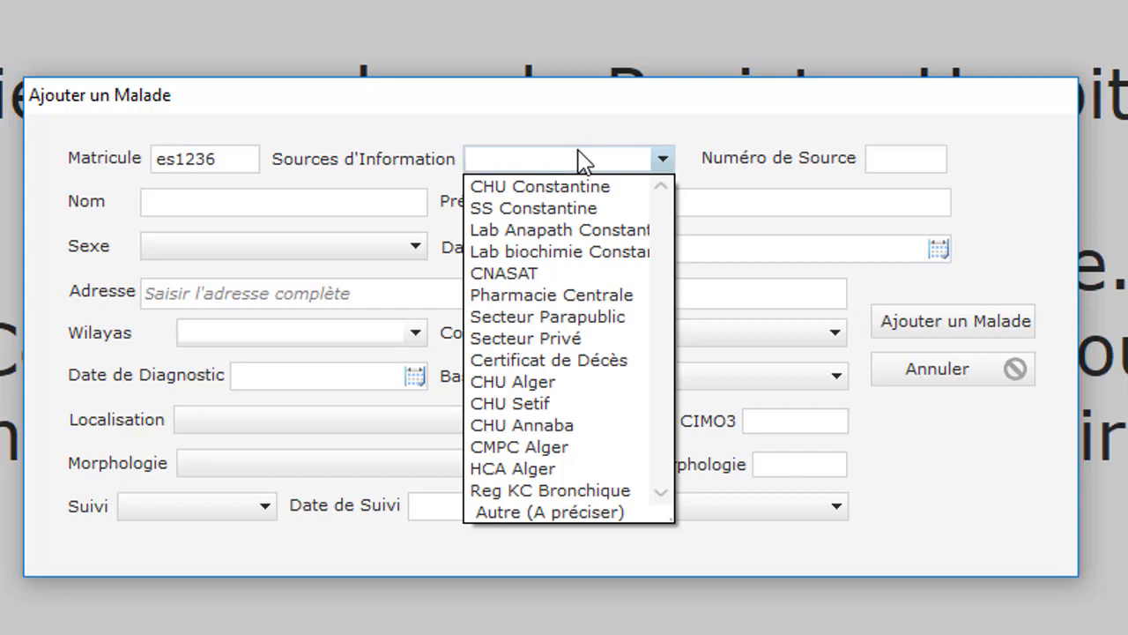
left_click(574, 220)
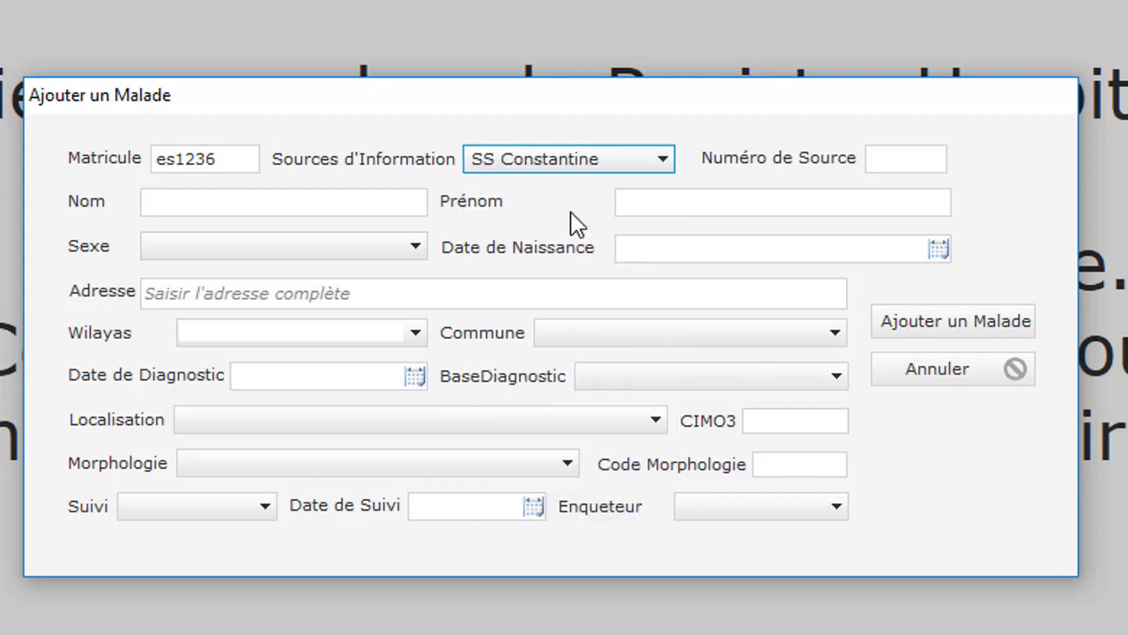
left_click(893, 158)
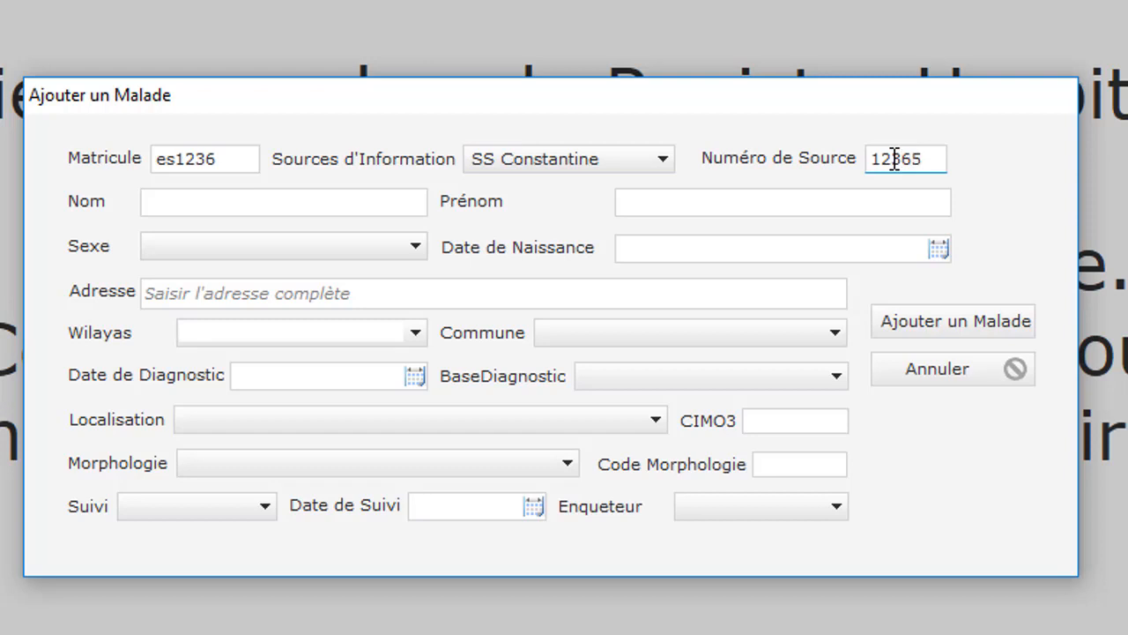
left_click(407, 210)
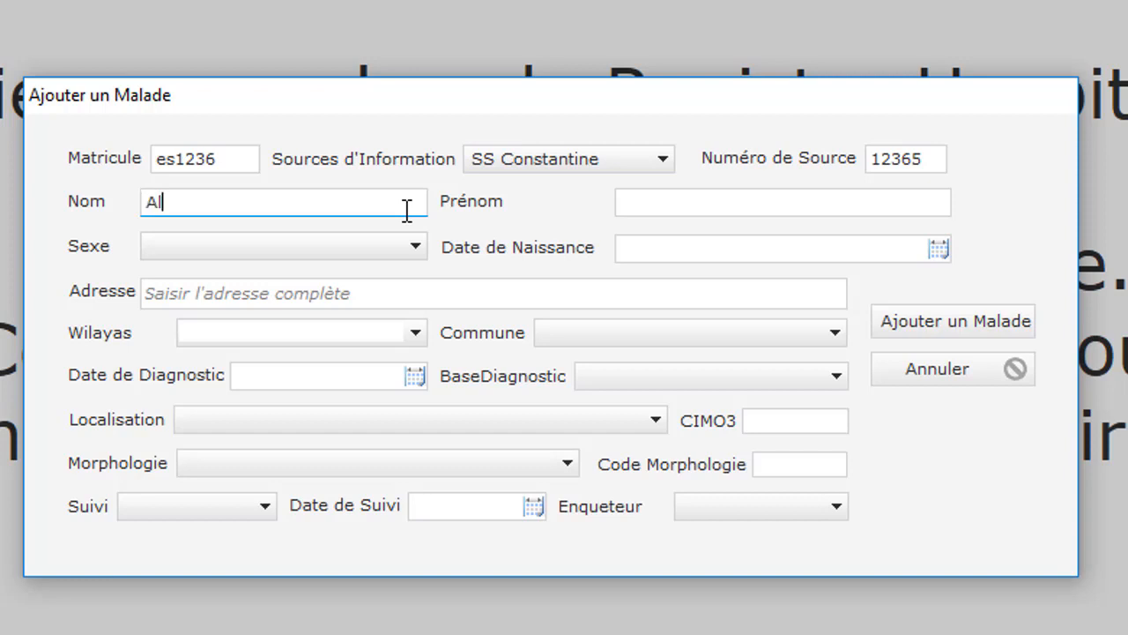
key("Tab")
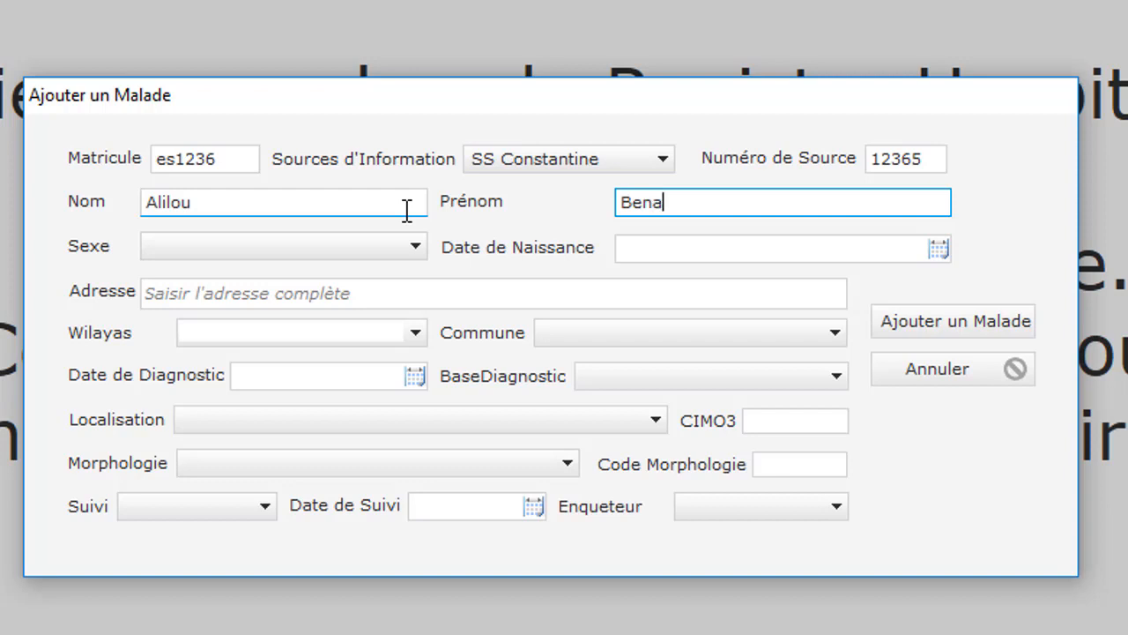
type("Benalilou")
left_click(391, 243)
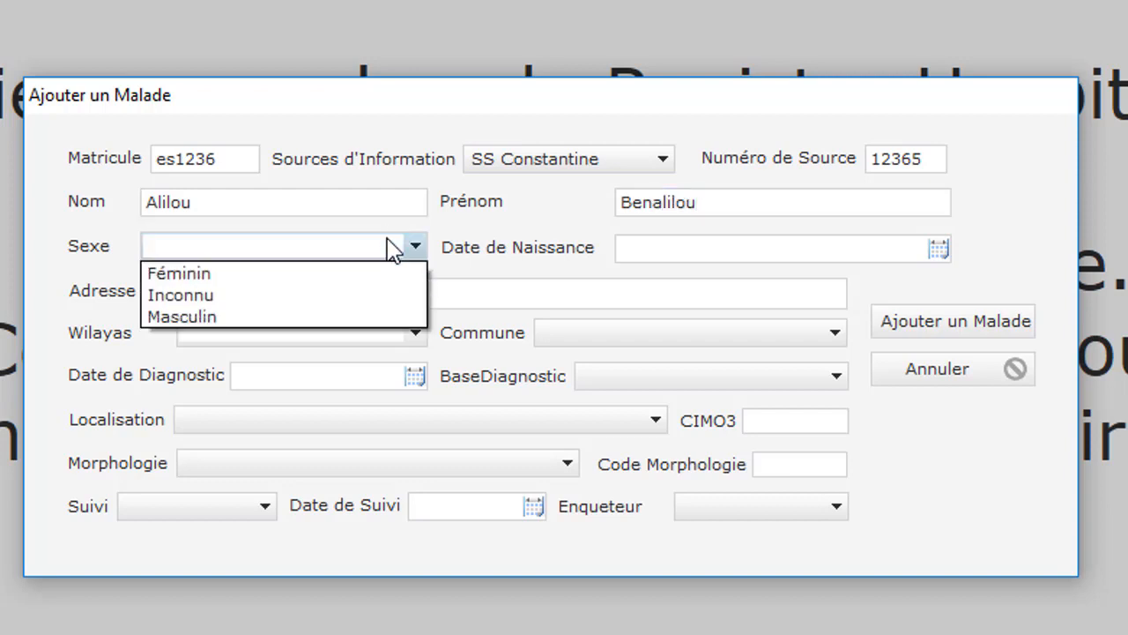
left_click(374, 317)
left_click(734, 249)
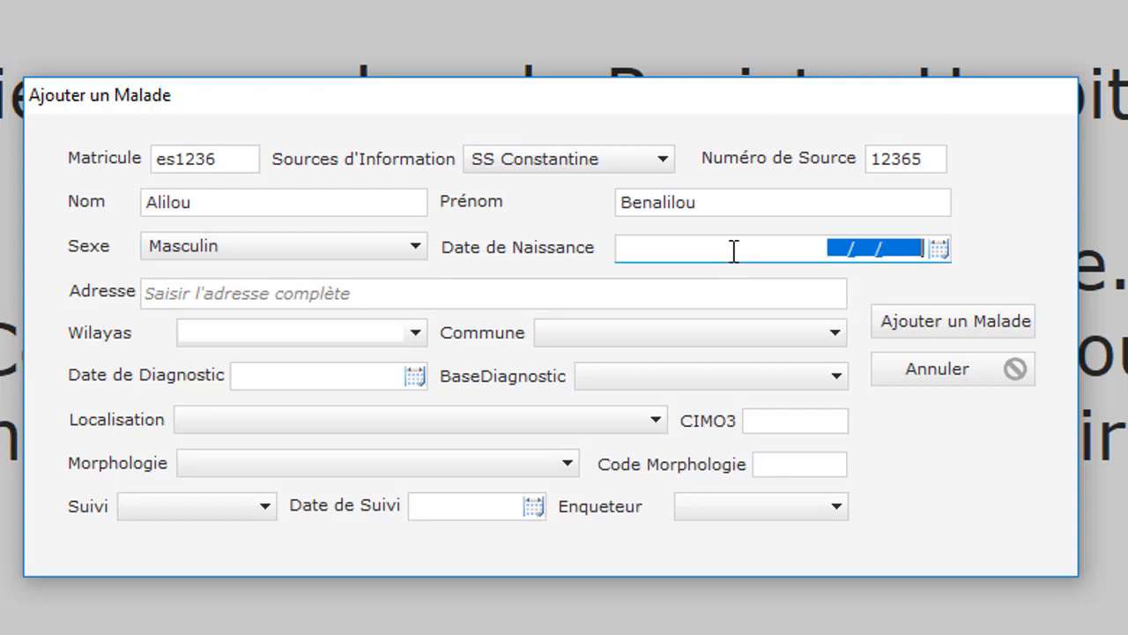
type("10/10/1")
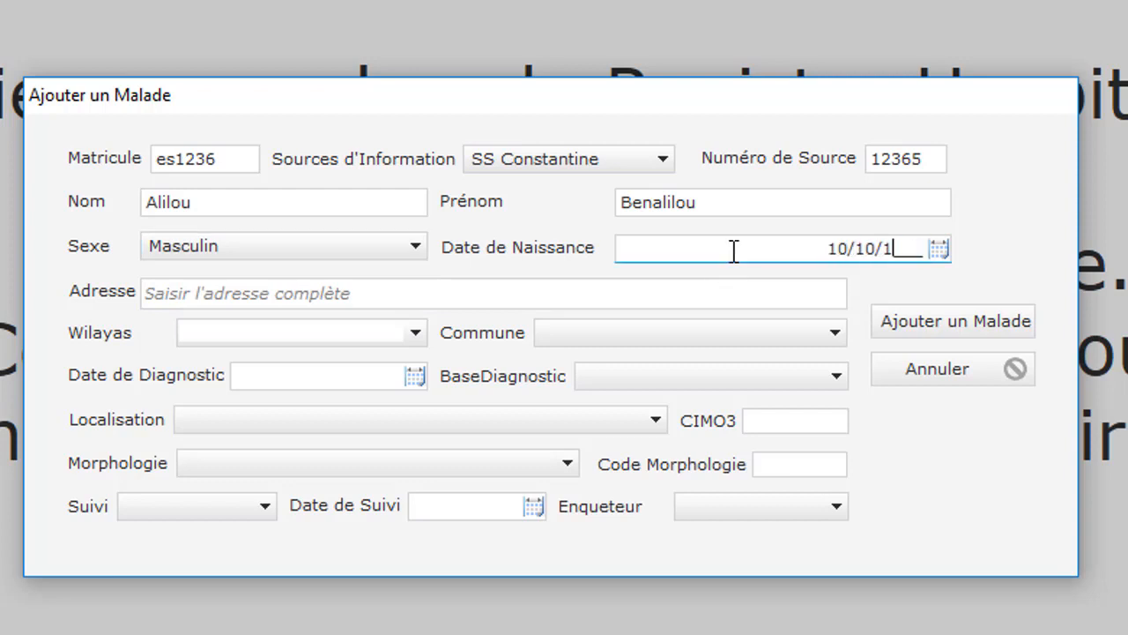
type("966")
key("Tab")
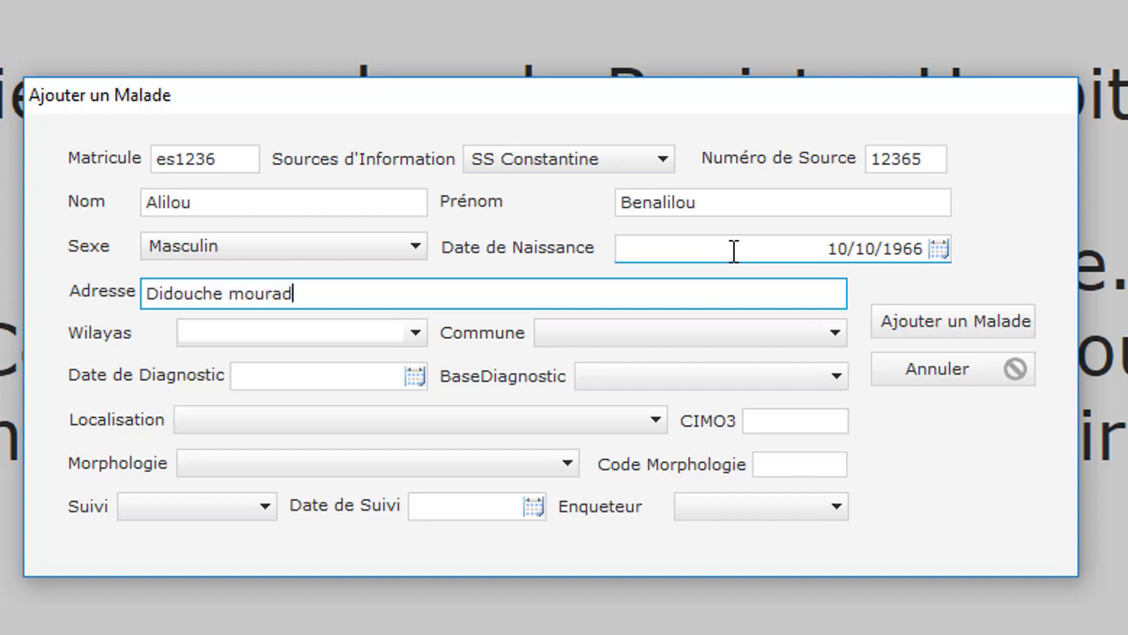
- Set the wilaya to Constantine and the commune to Didouche Mourad
left_click(377, 324)
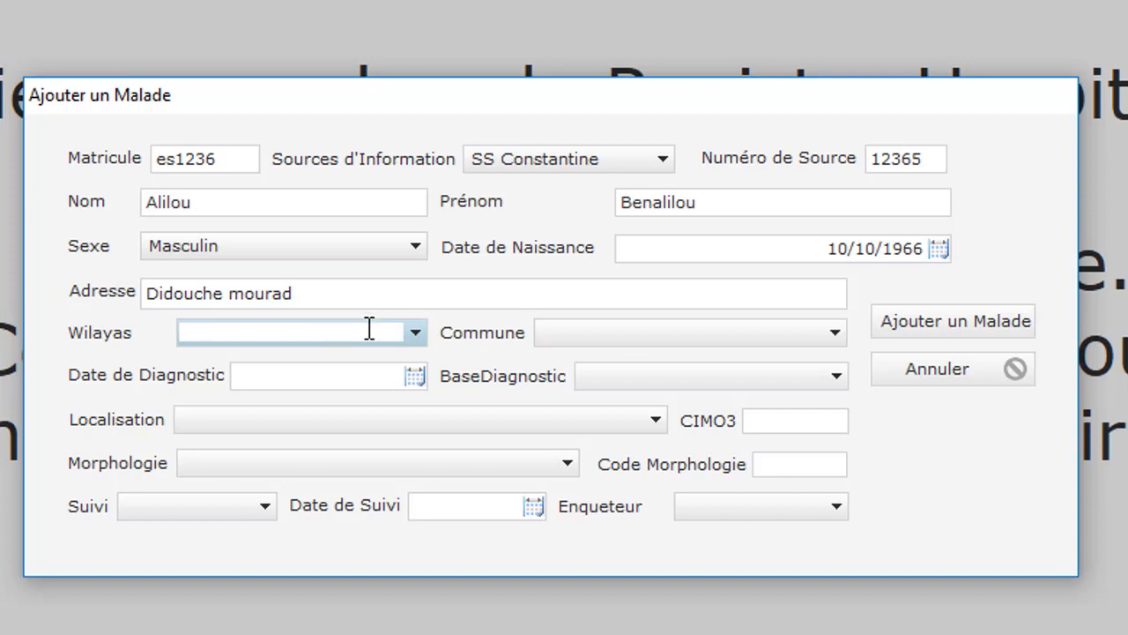
type("C")
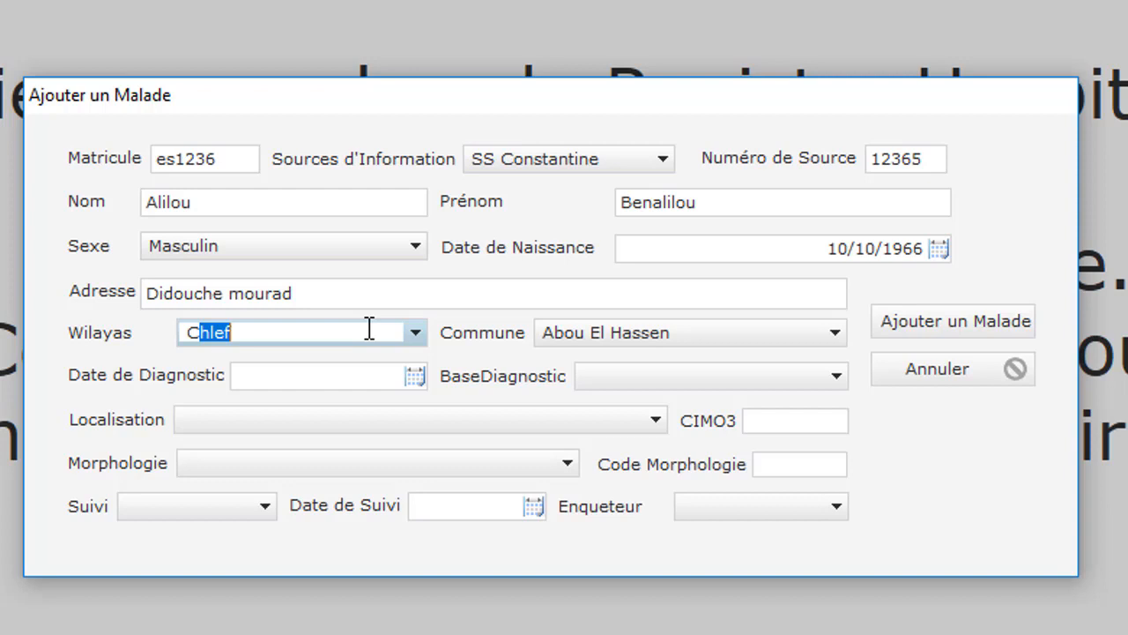
type("onstantine")
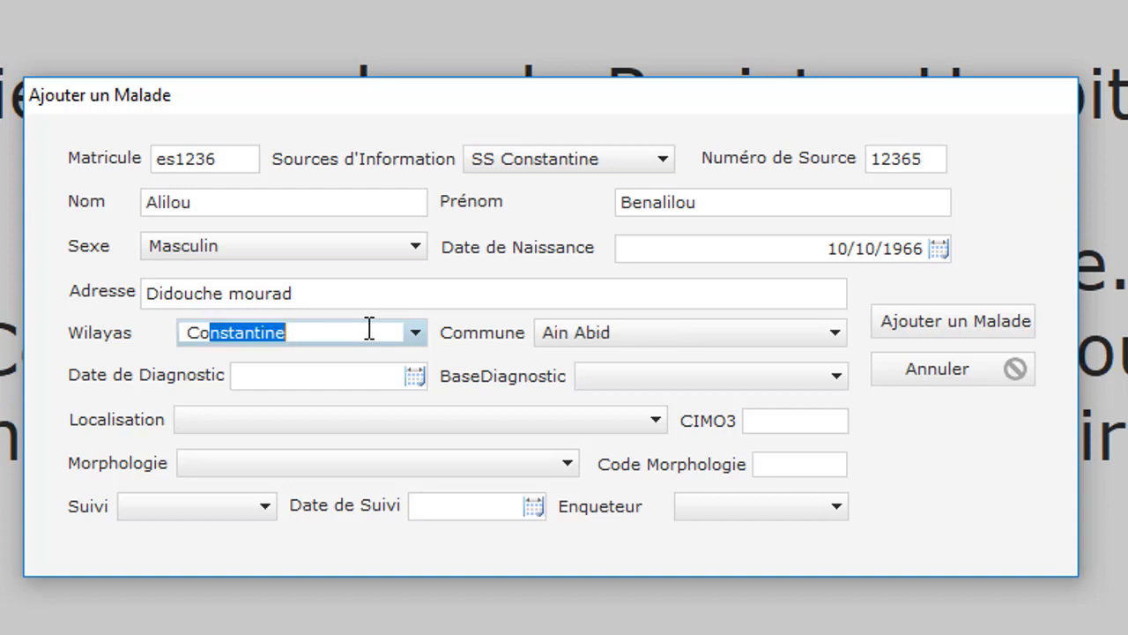
left_click(640, 339)
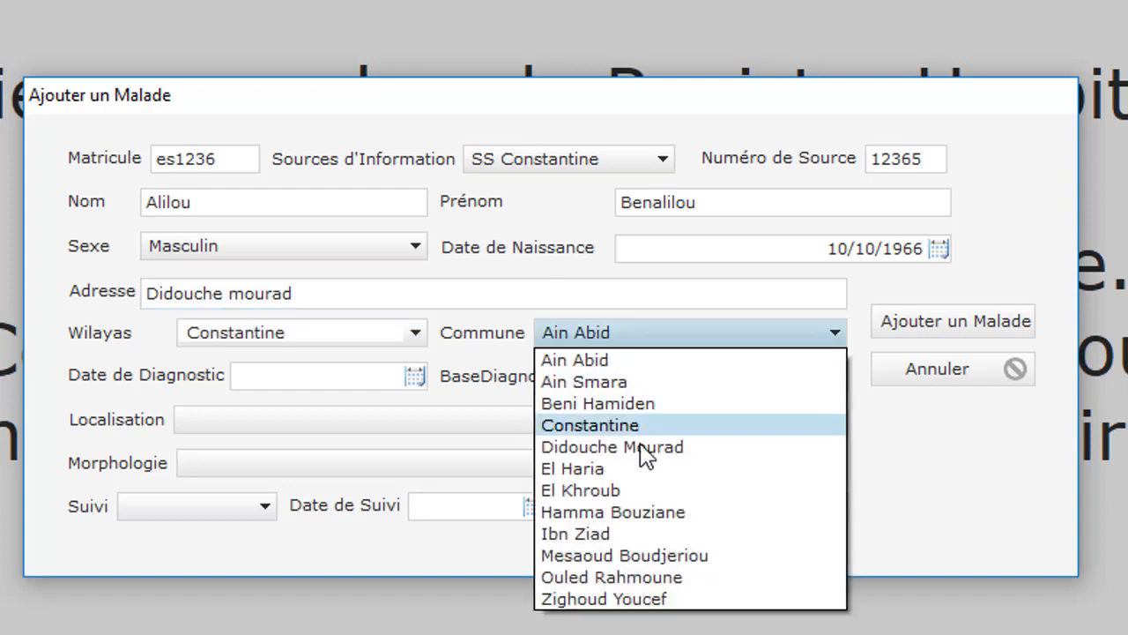
left_click(362, 343)
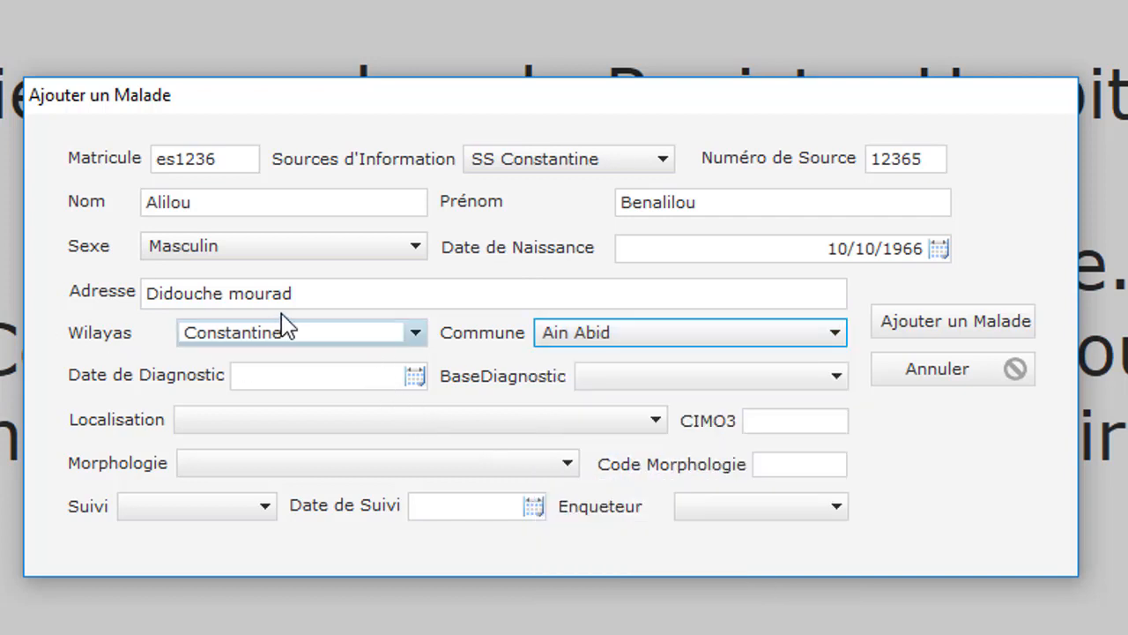
left_click_drag(296, 333, 134, 327)
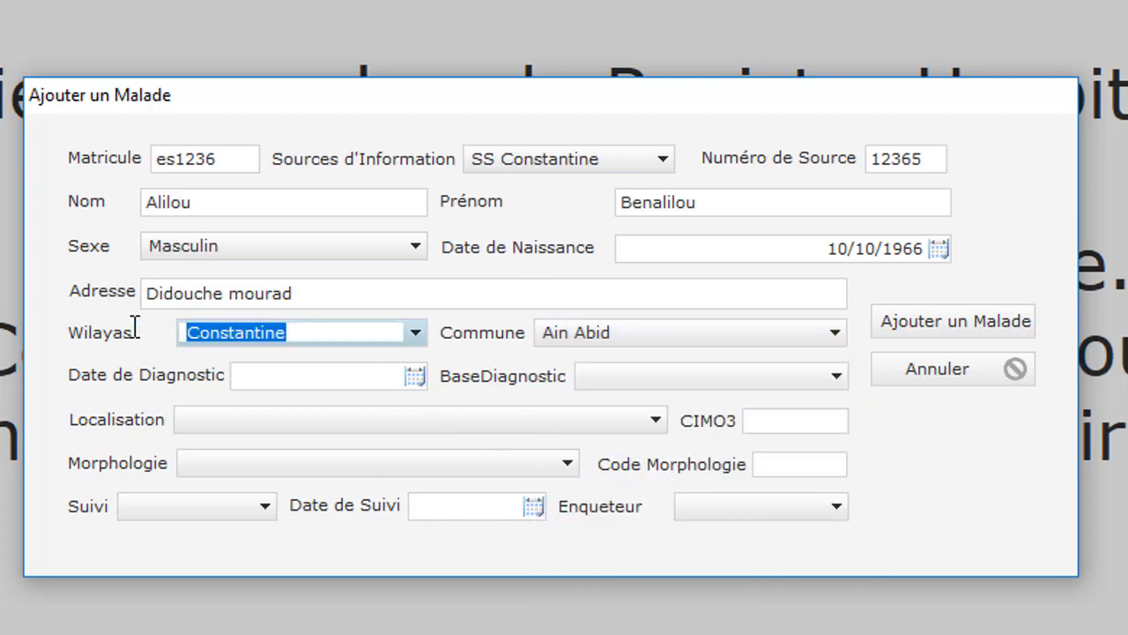
type("Skikda")
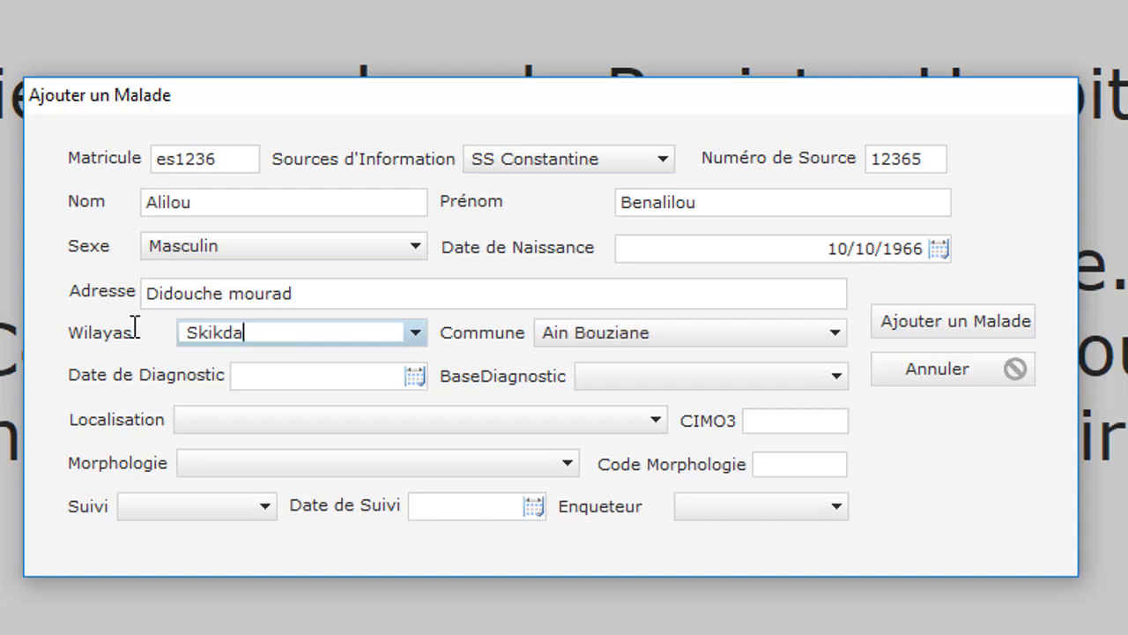
left_click(705, 335)
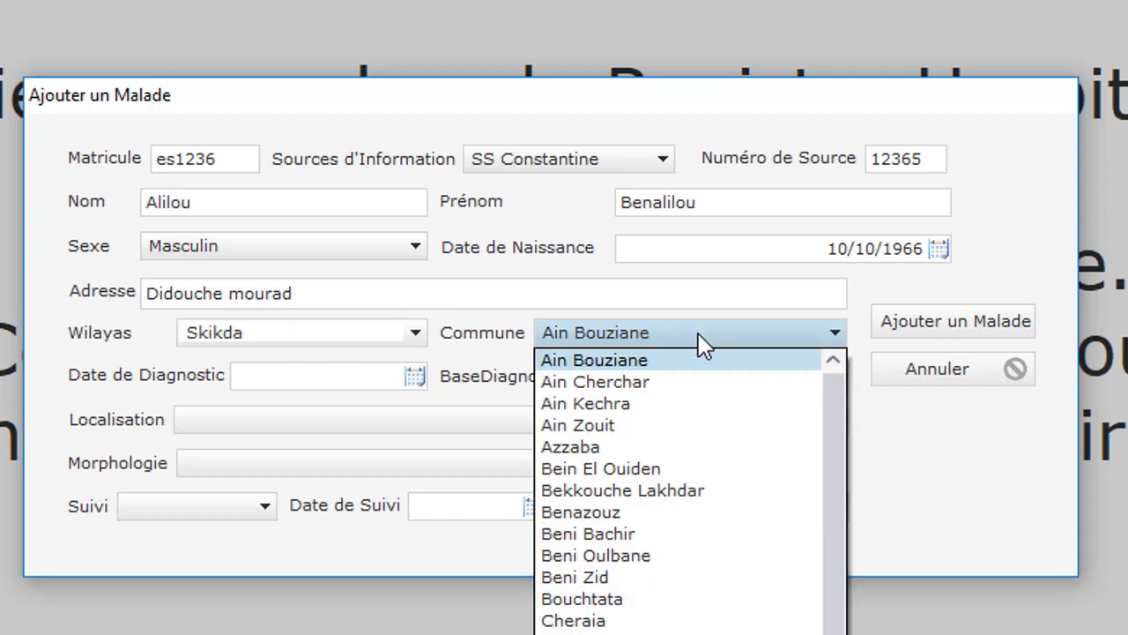
left_click(344, 340)
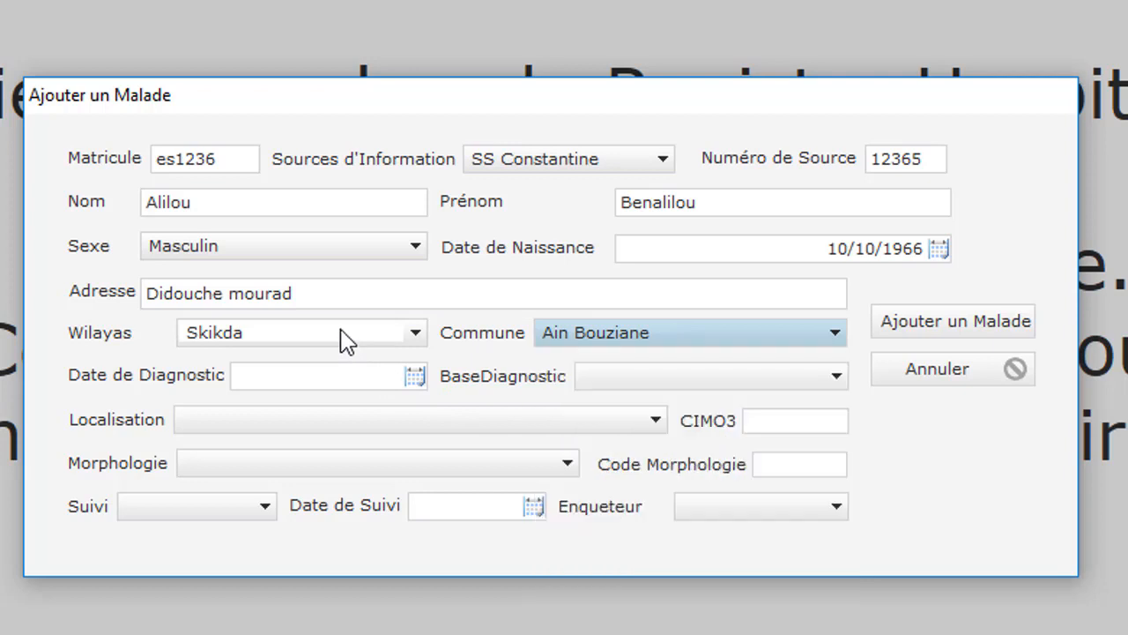
key("ctrl+a")
type("C")
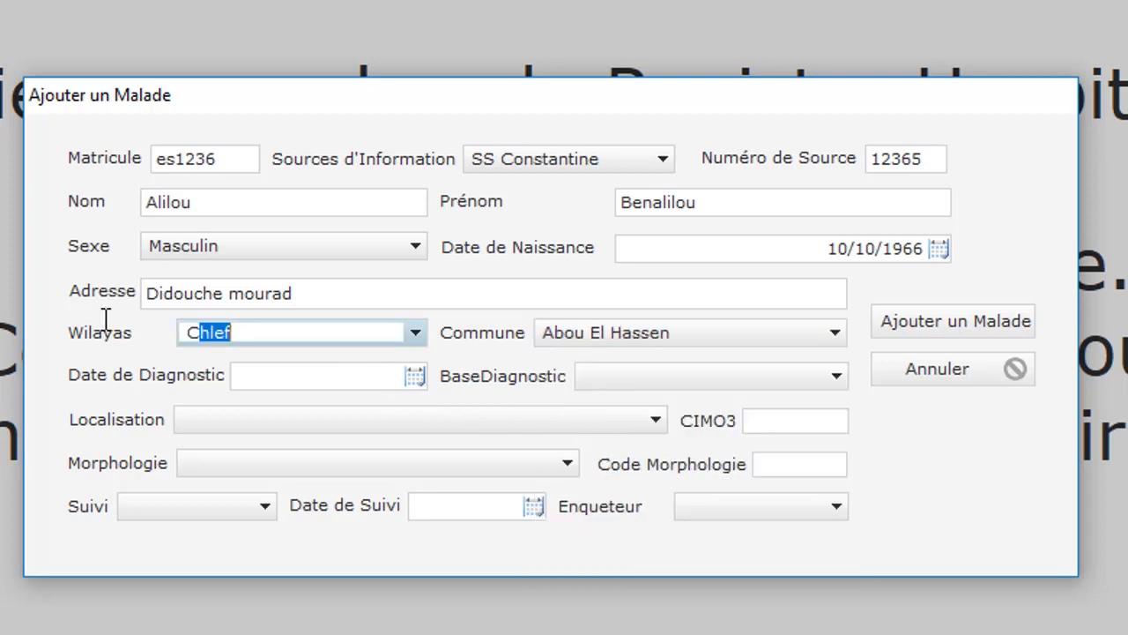
type("onstantine")
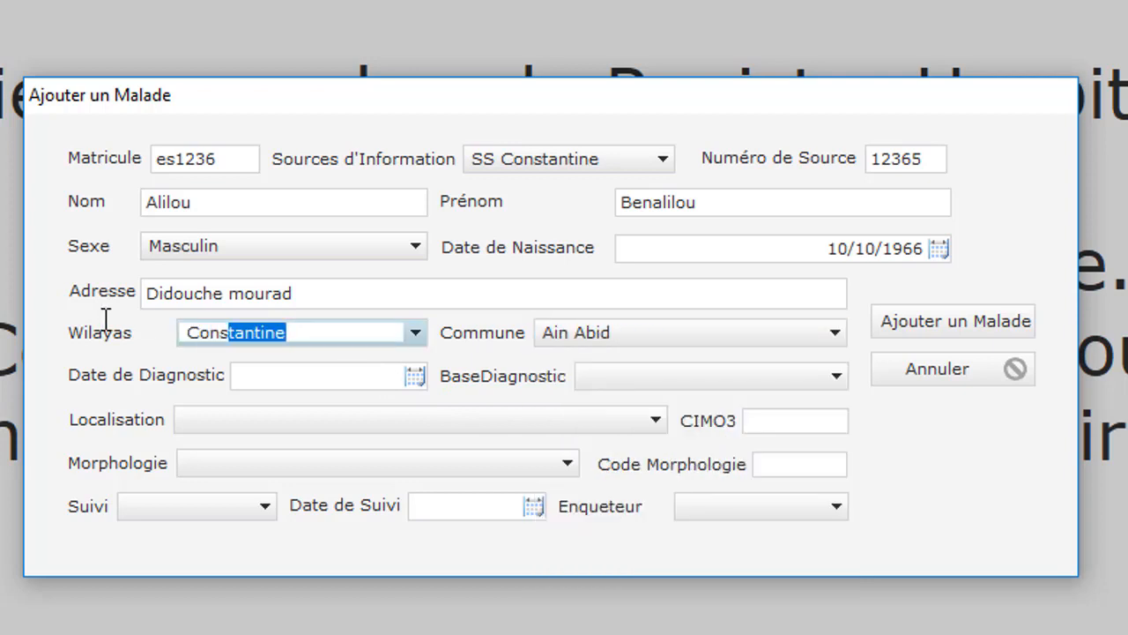
left_click(731, 339)
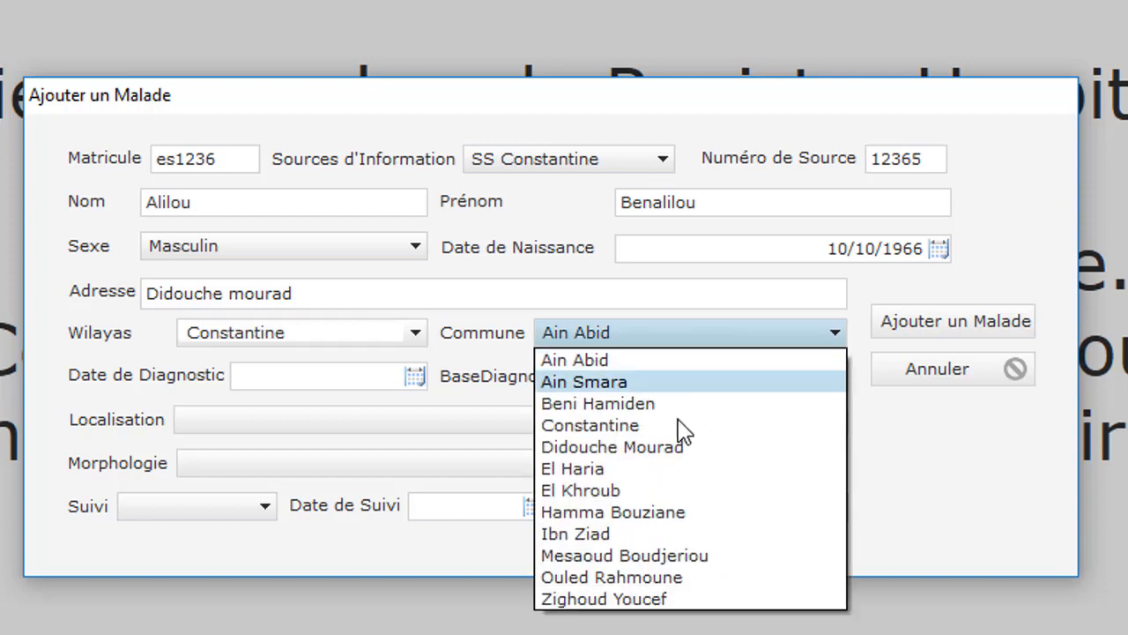
left_click(740, 450)
- Set the diagnosis date to 01/09/2018 and the diagnosis basis to Radiologie
left_click(380, 374)
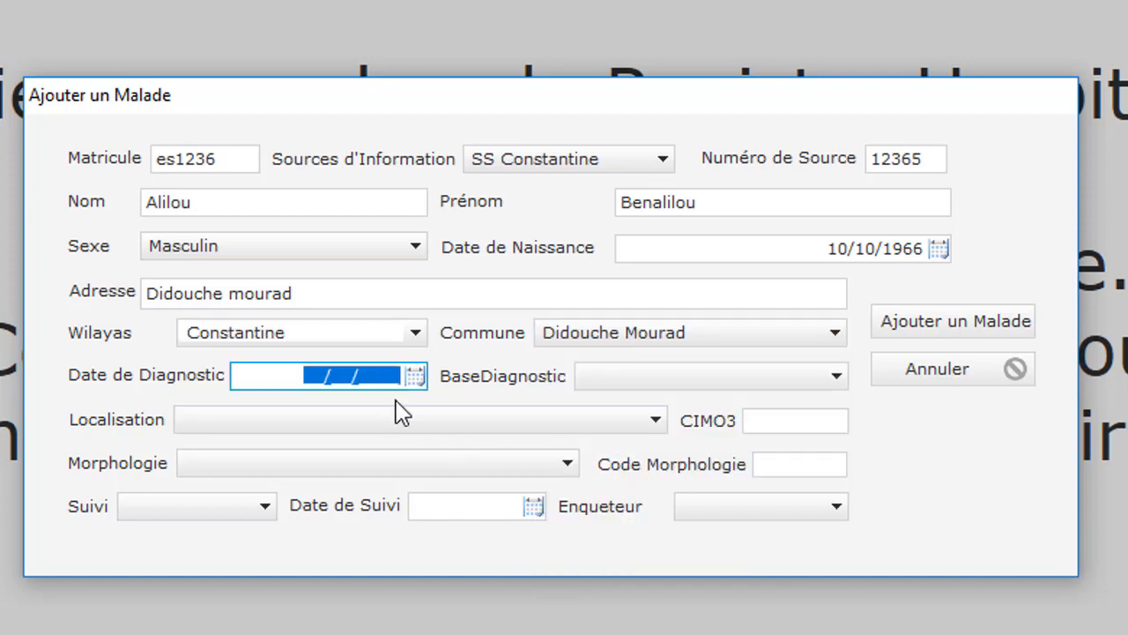
left_click(415, 377)
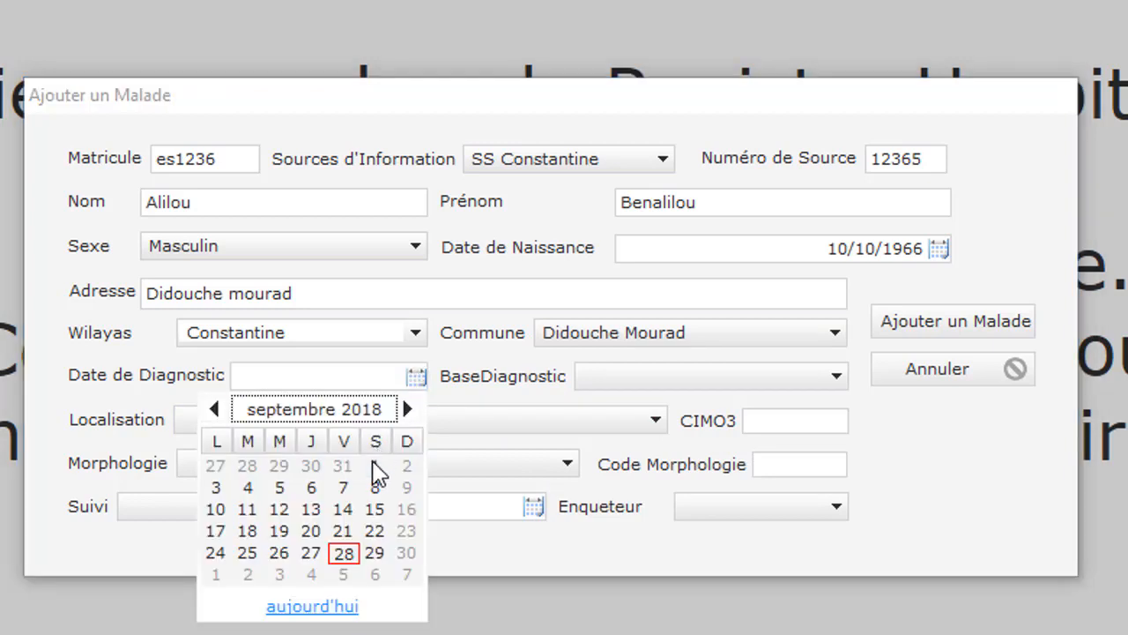
left_click(373, 466)
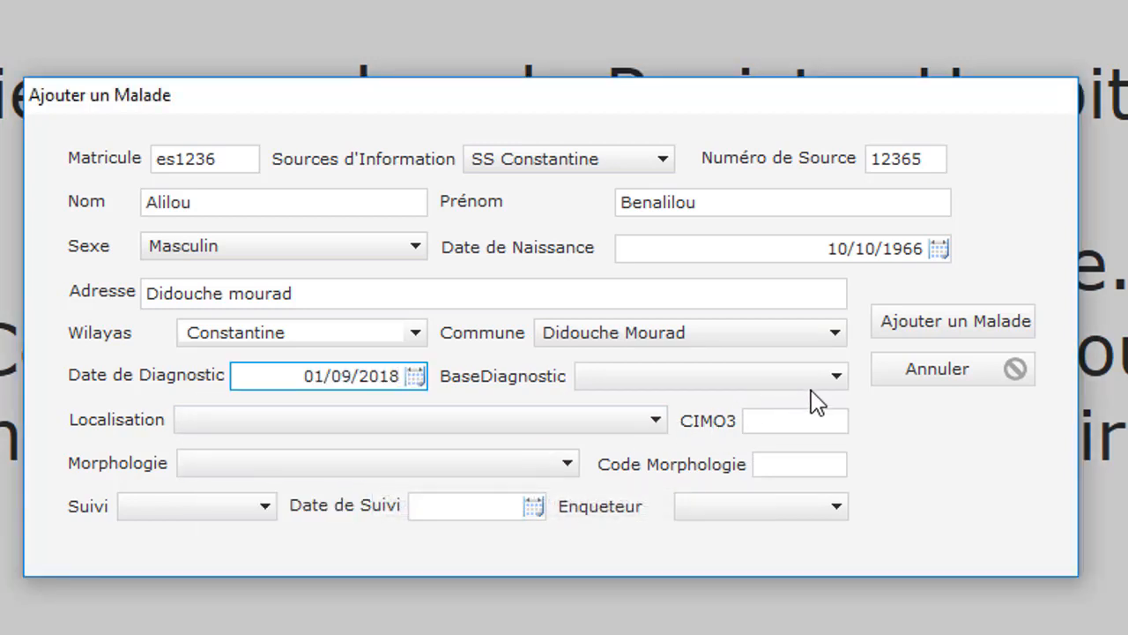
left_click(834, 377)
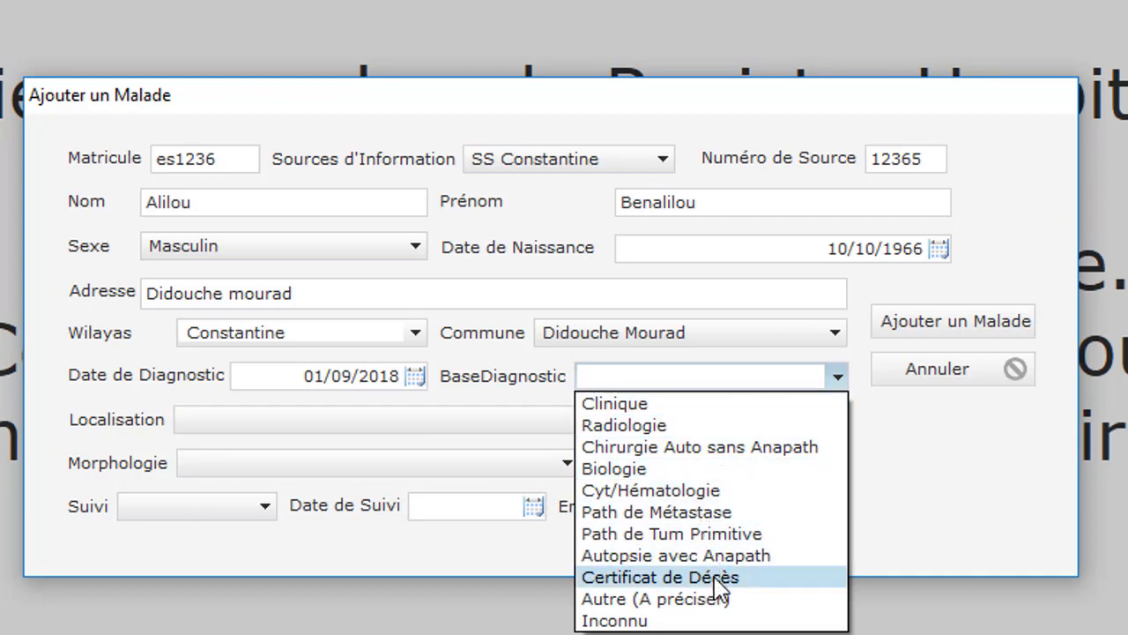
left_click(742, 427)
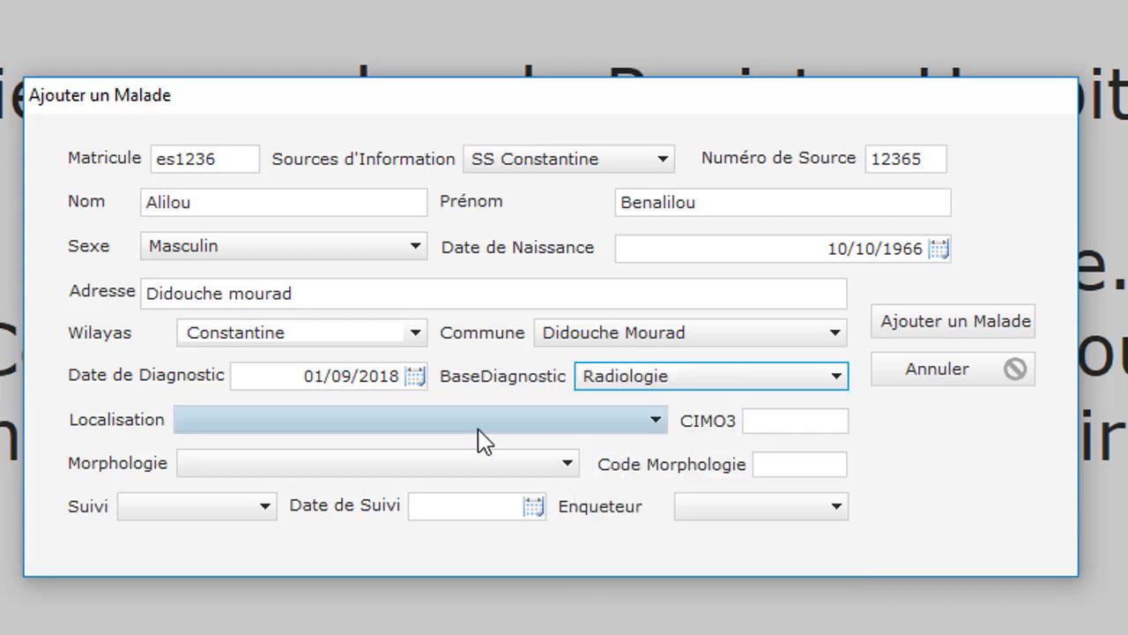
left_click(322, 427)
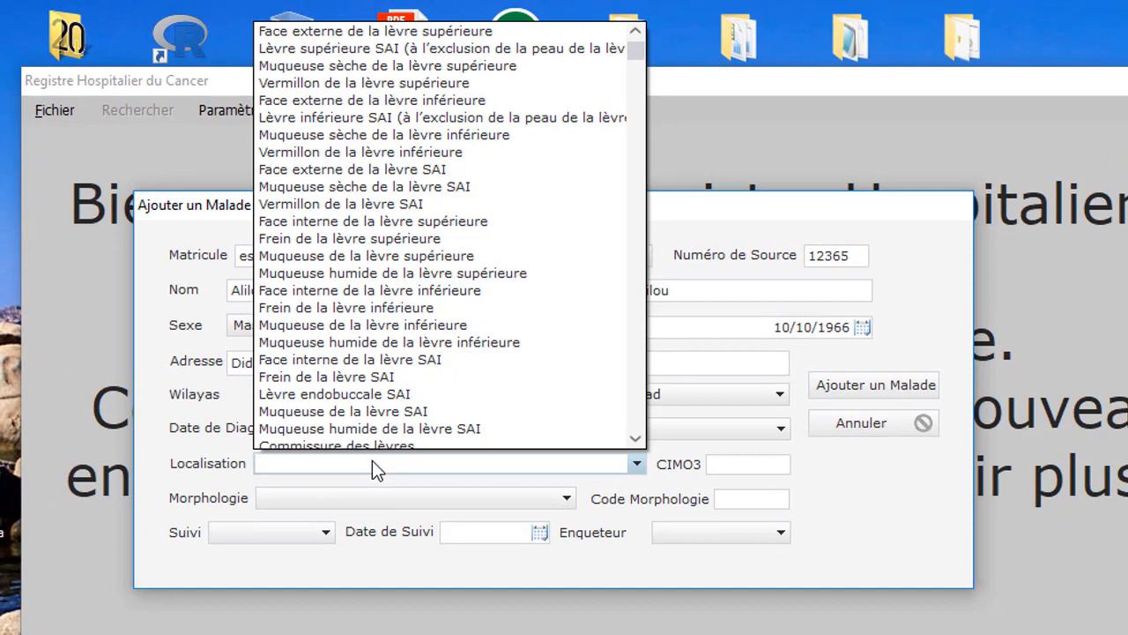
- Set localisation Poumon SAI and morphology Adéno-améloblastome
type("pou")
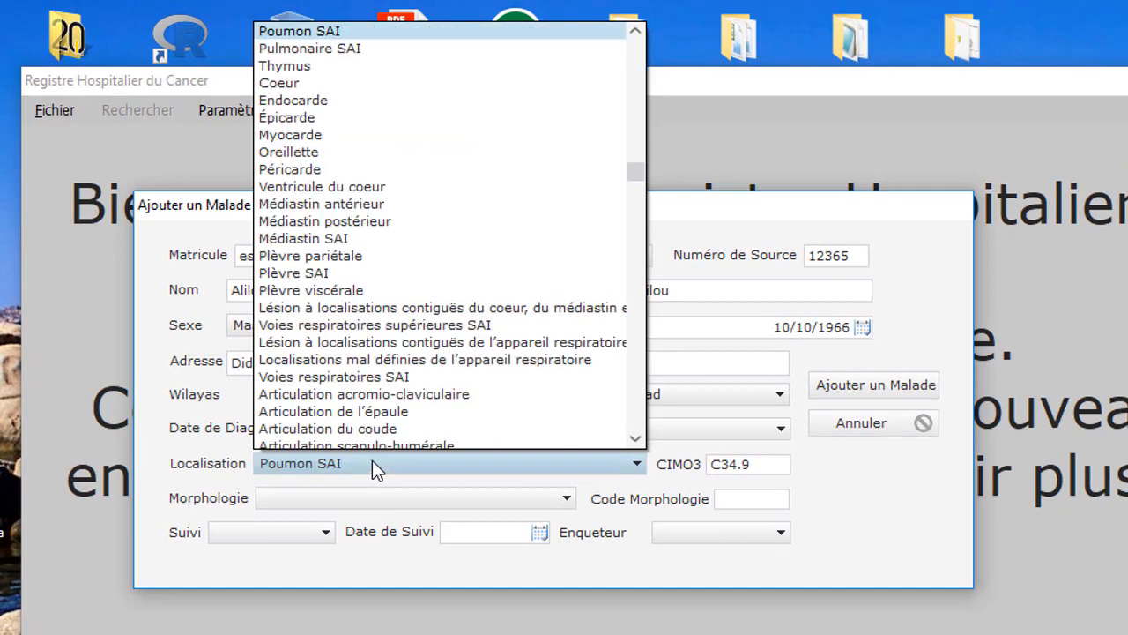
left_click(372, 37)
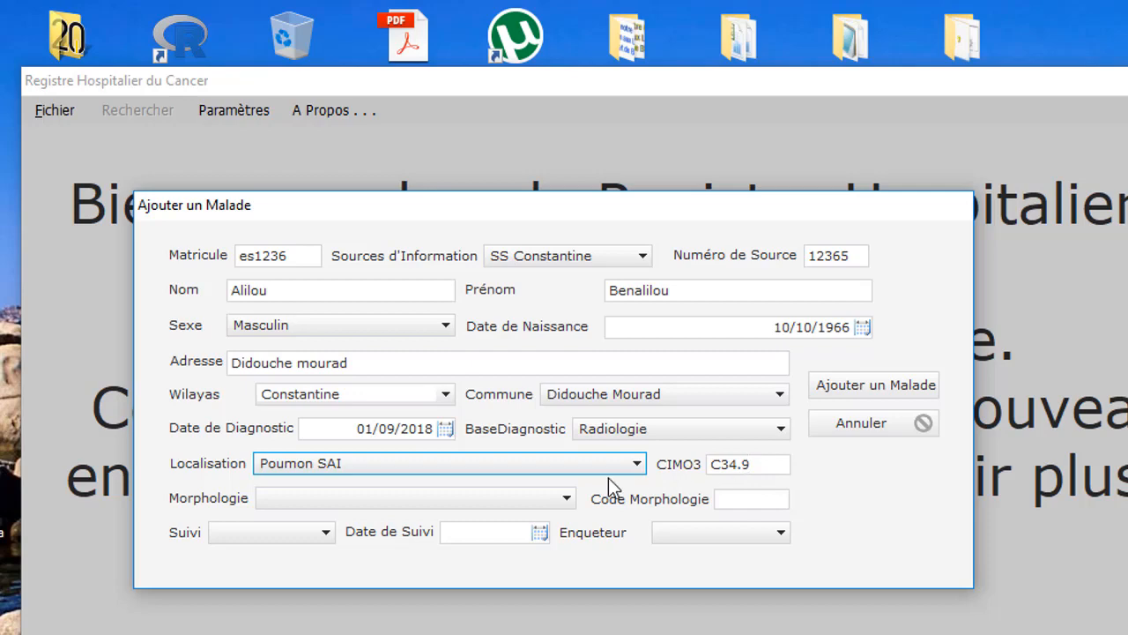
left_click(482, 510)
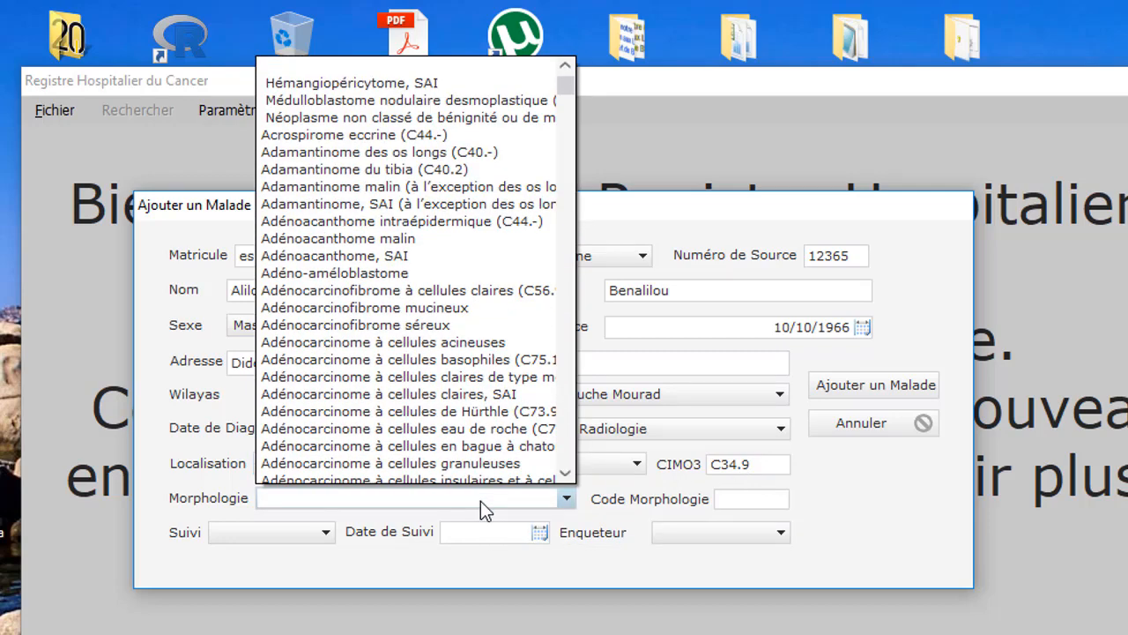
key("a")
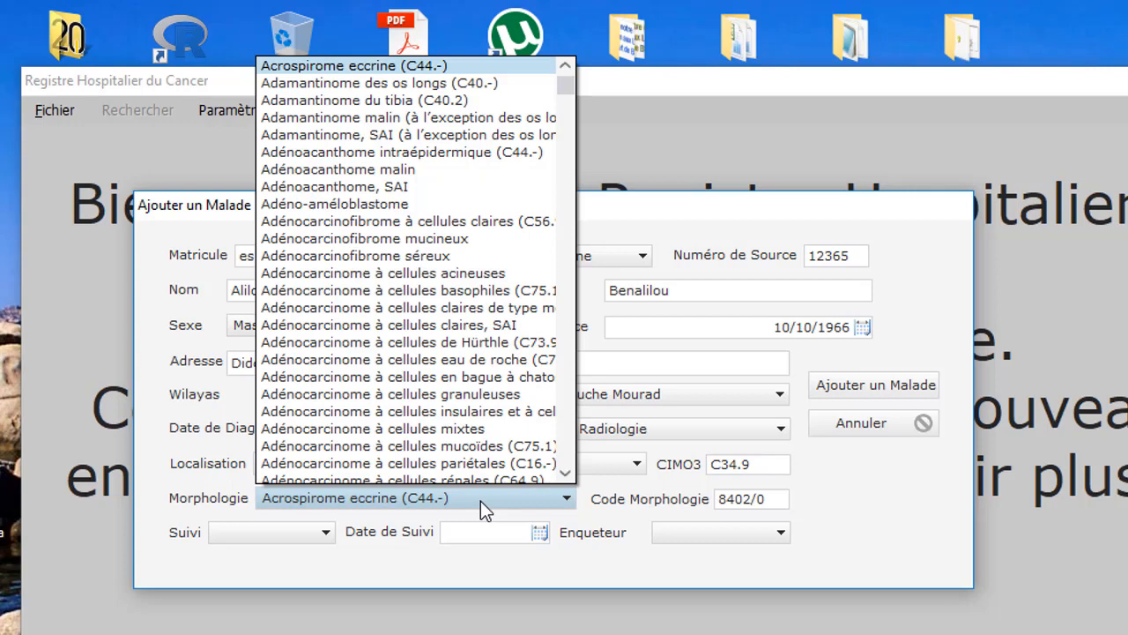
key("Down")
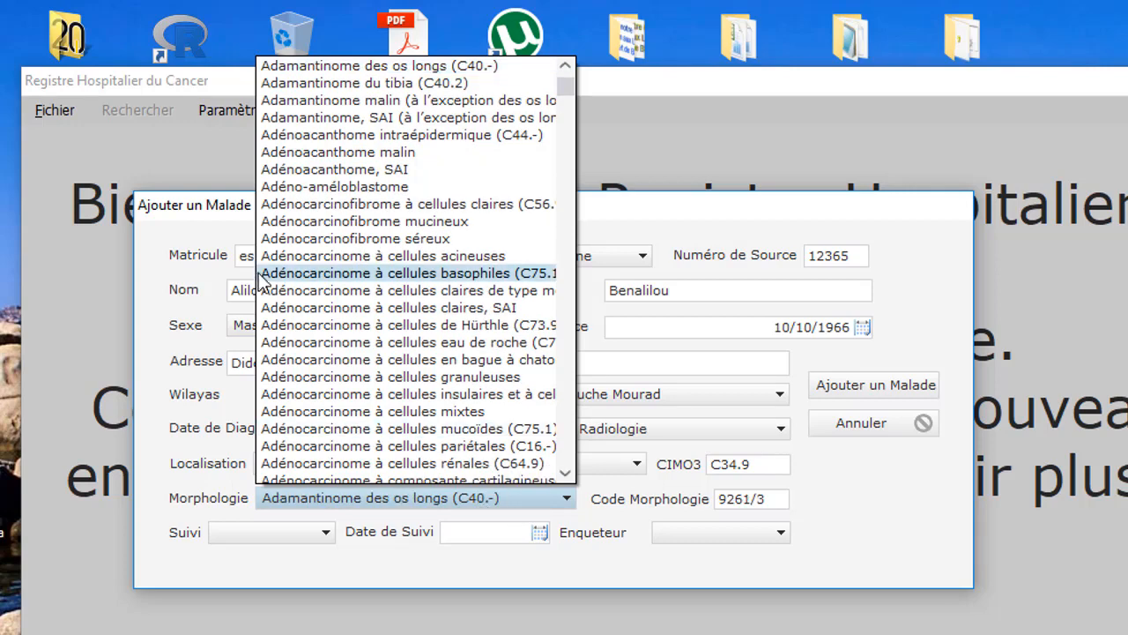
left_click(385, 187)
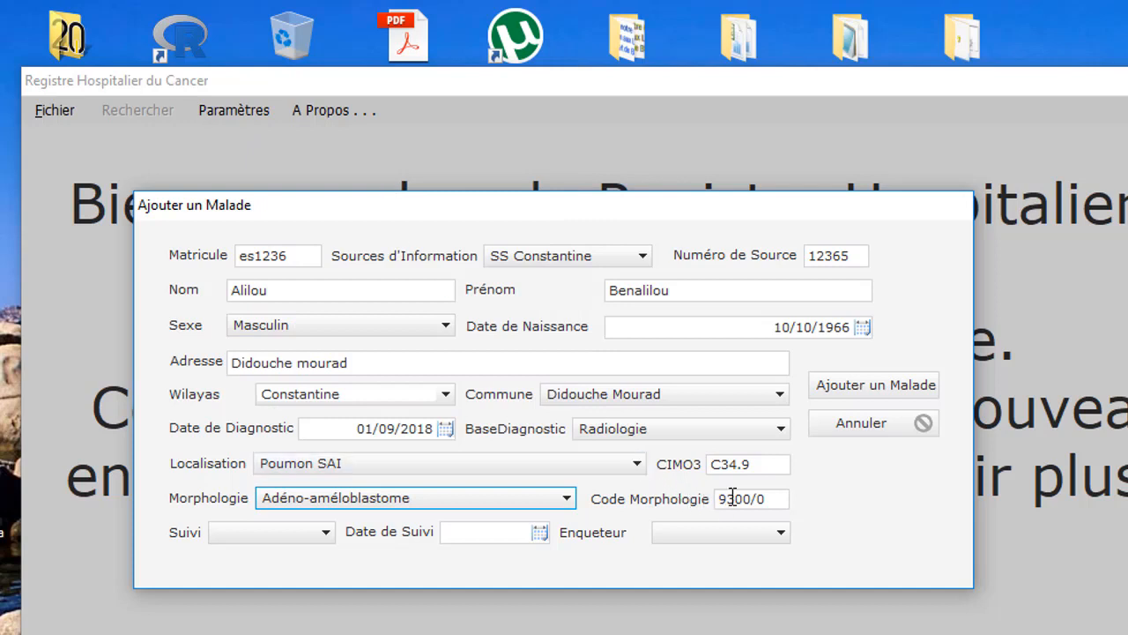
- Record follow-up Vivant on 28/09/2018, assign the investigator, and save the patient
left_click(304, 531)
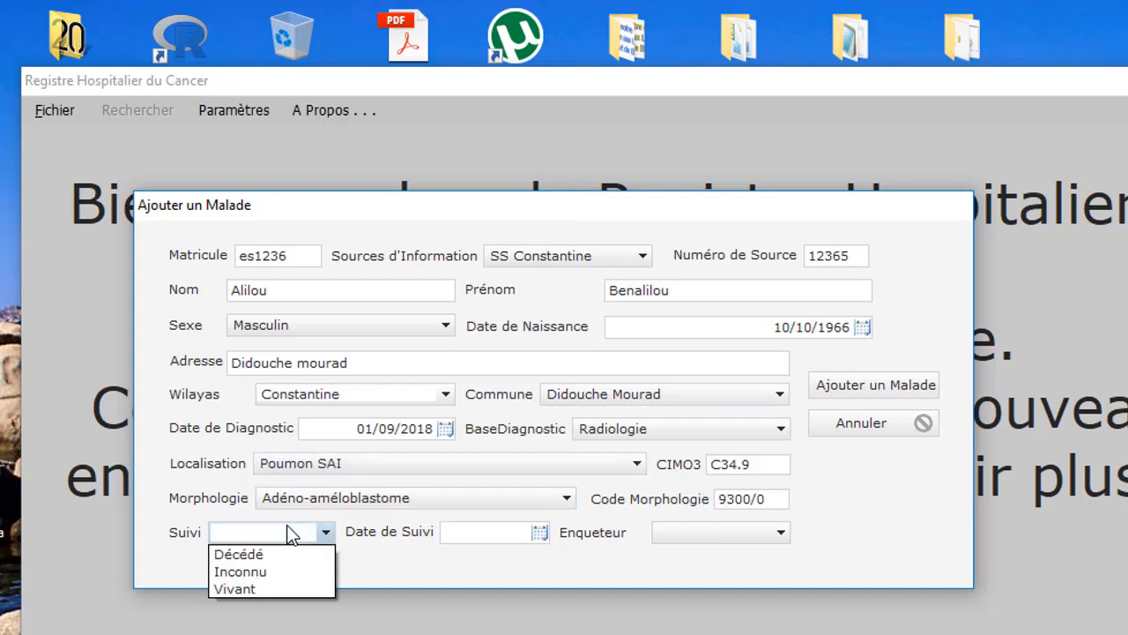
left_click(277, 586)
left_click(468, 531)
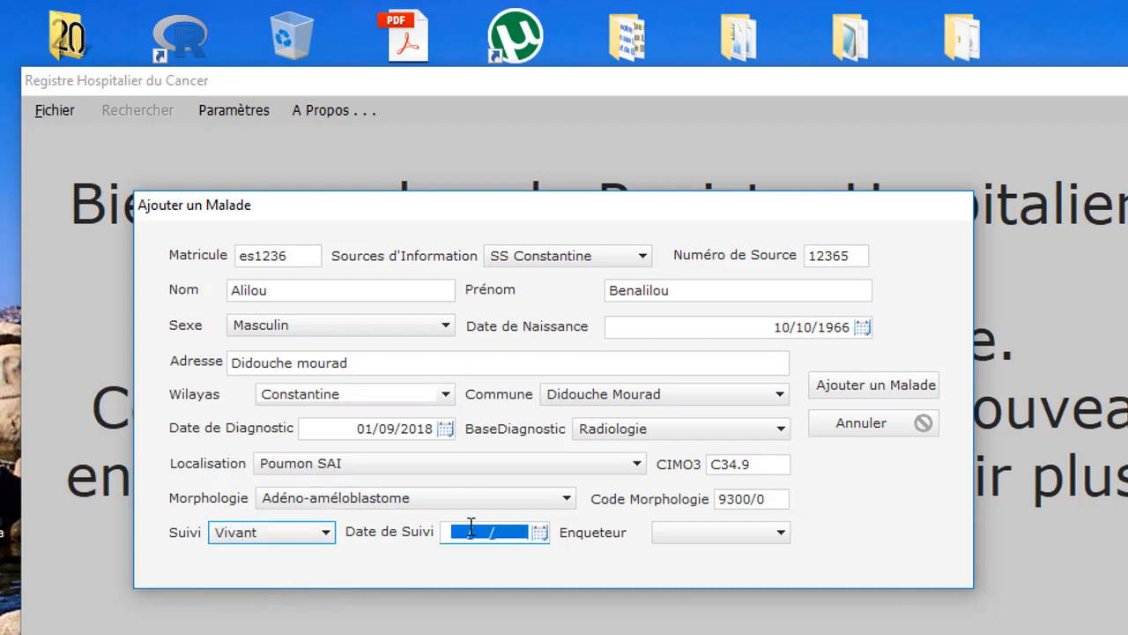
left_click(542, 534)
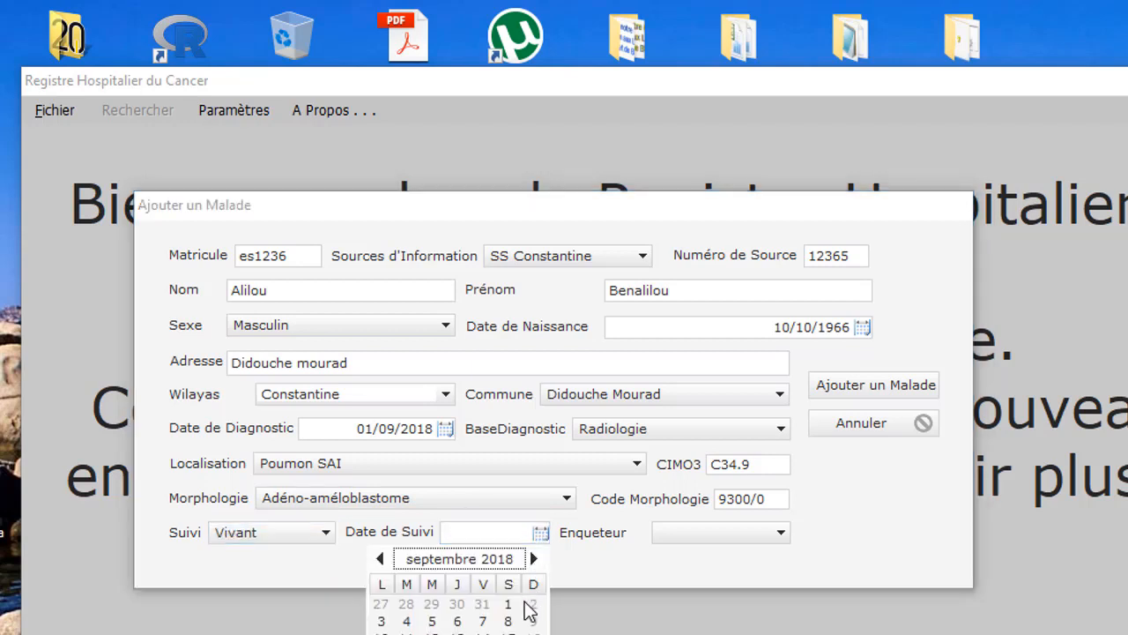
left_click(483, 633)
left_click(705, 536)
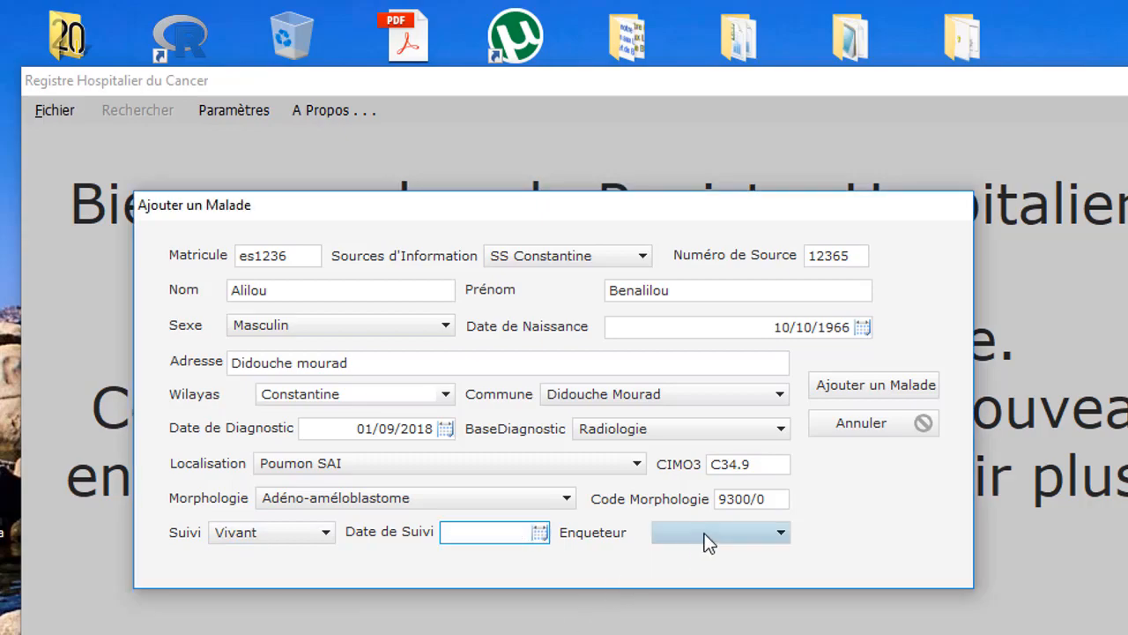
left_click(705, 552)
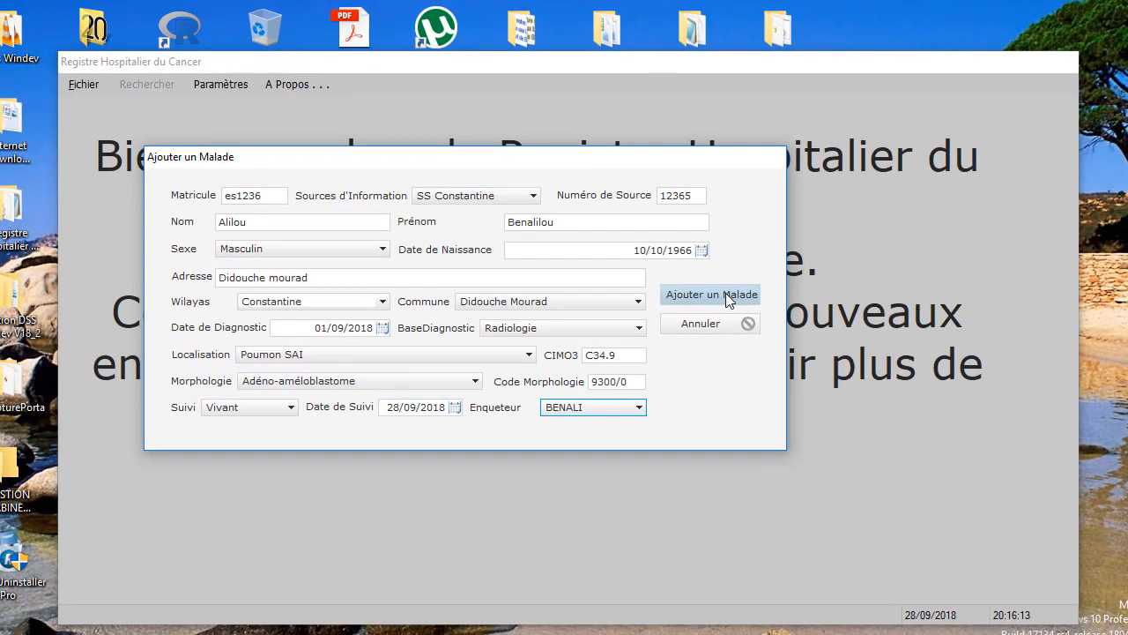
left_click(726, 296)
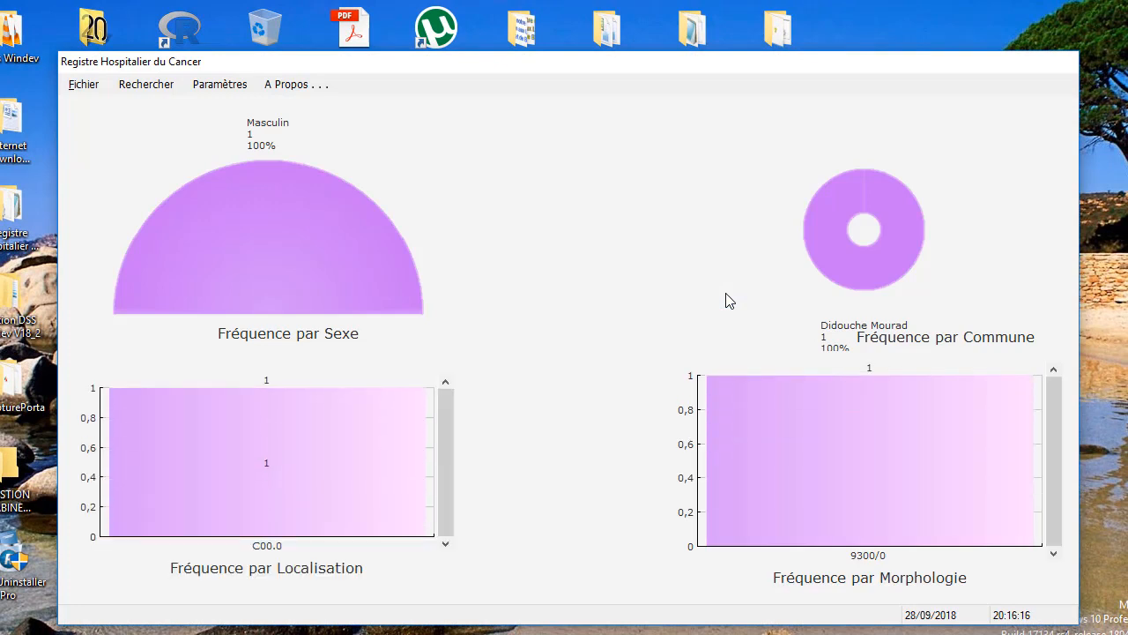
- Start a second patient with an ID, source CHU Constantine, a source number and surname
mouse_move(253, 207)
mouse_move(741, 467)
left_click(84, 84)
left_click(96, 100)
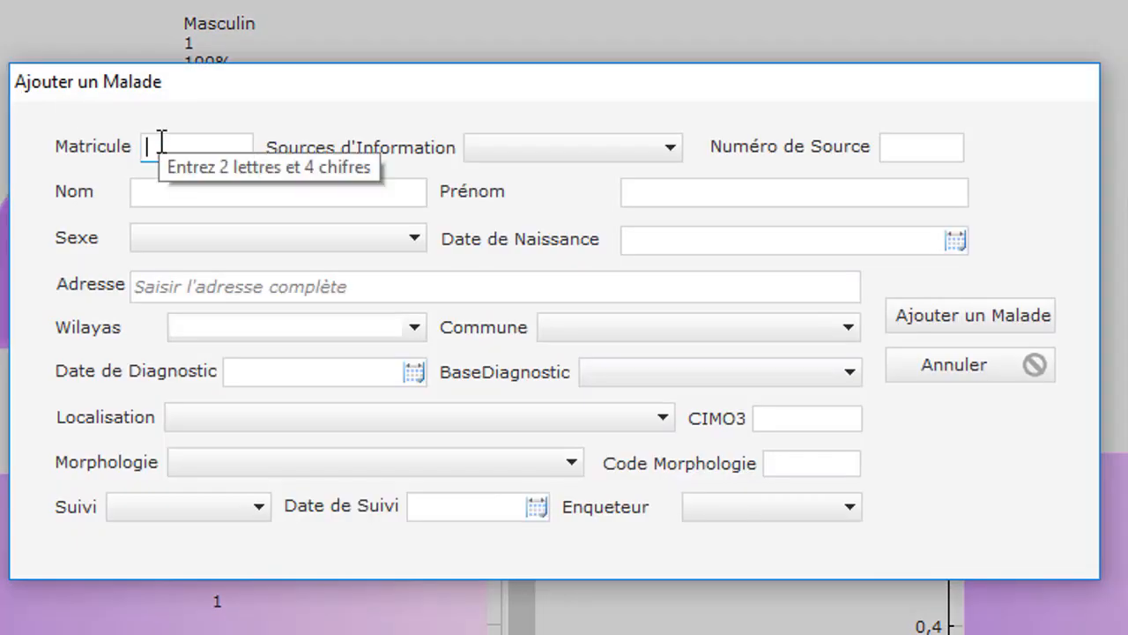
type("ea")
type("3214")
left_click(638, 147)
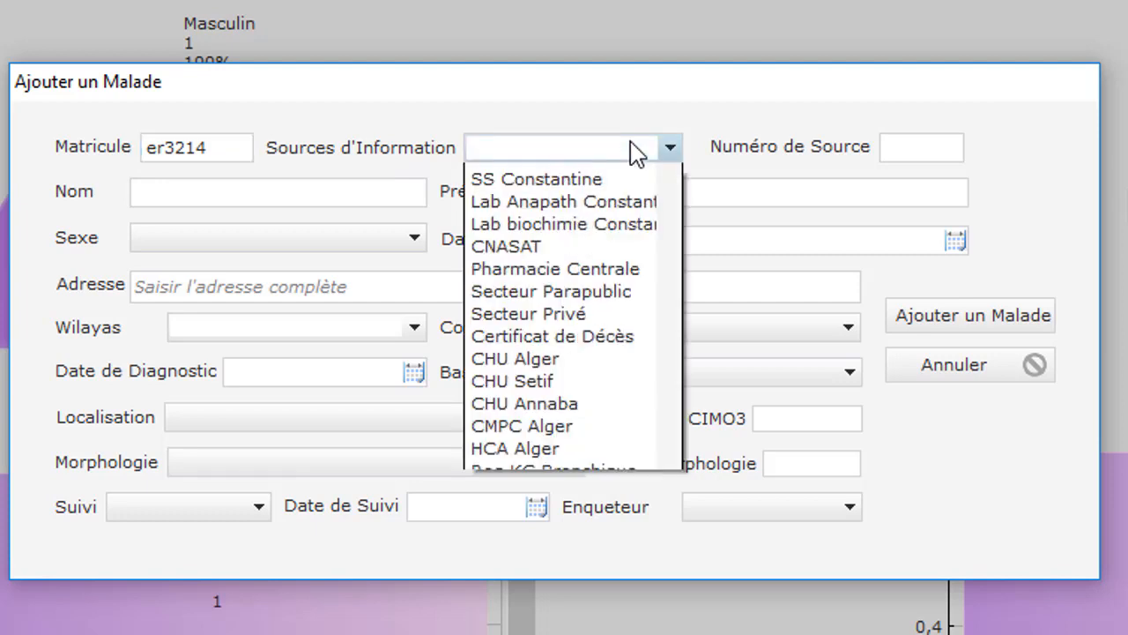
left_click(601, 177)
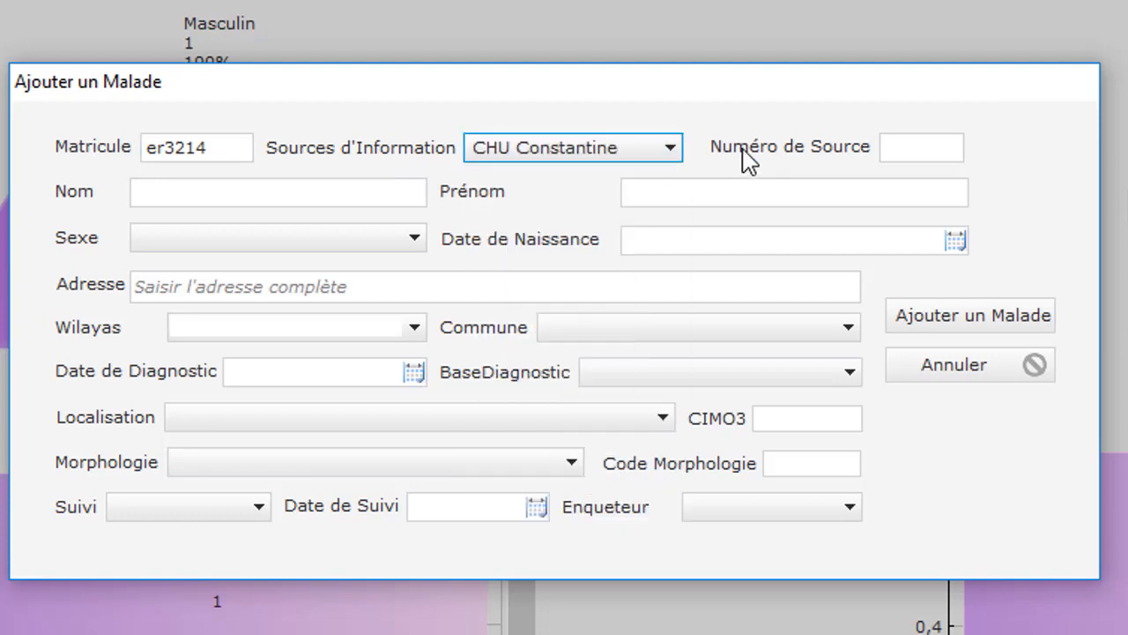
left_click(888, 145)
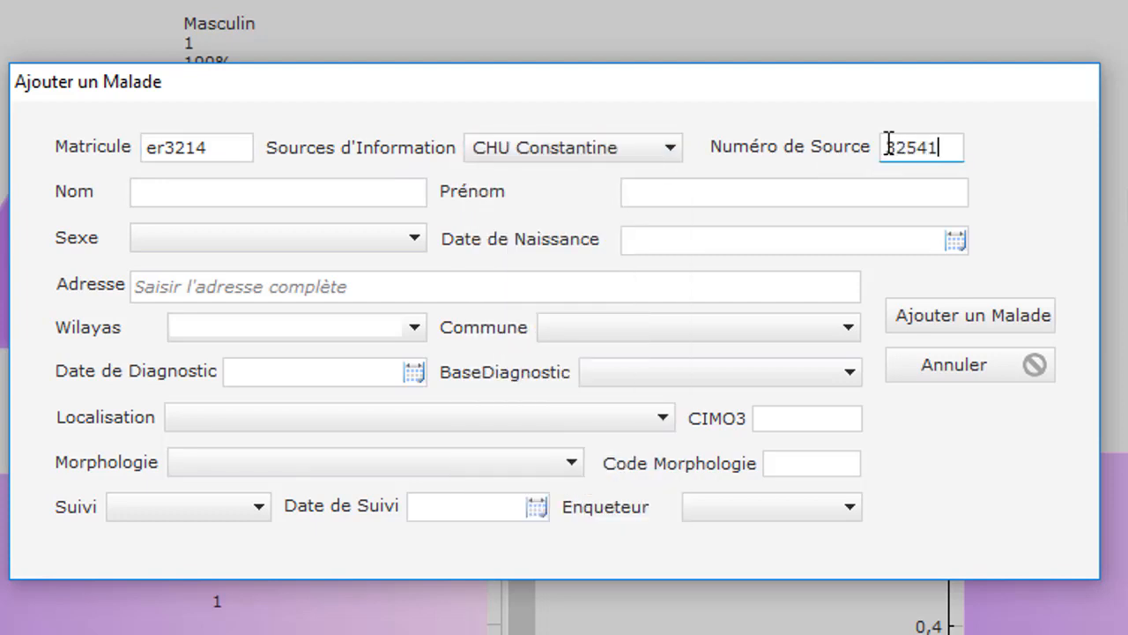
left_click(378, 195)
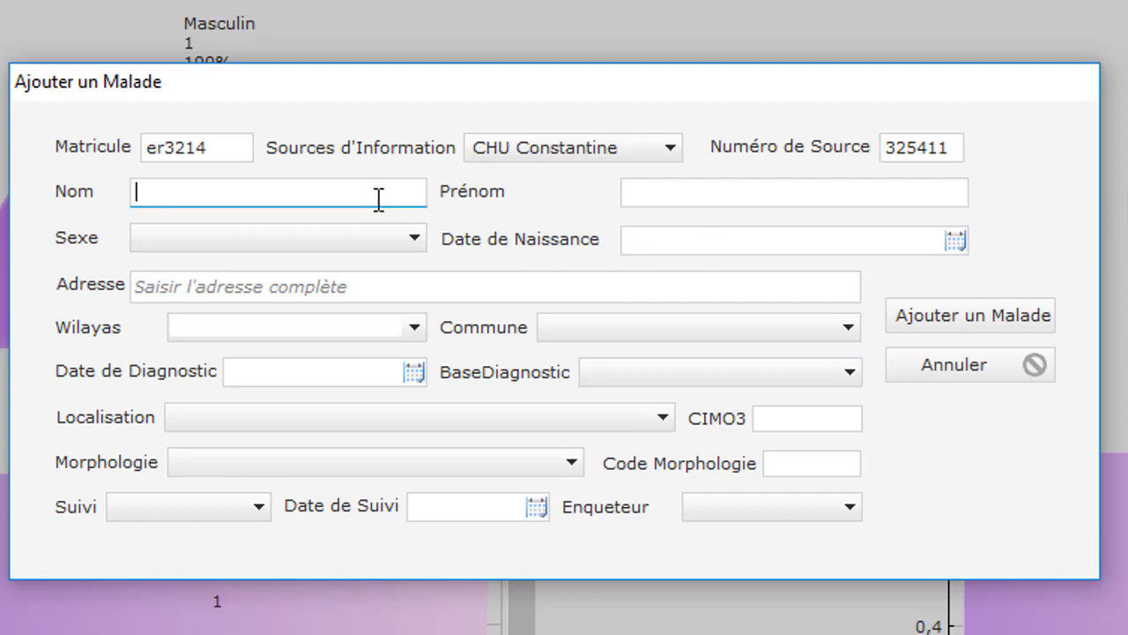
key("Tab")
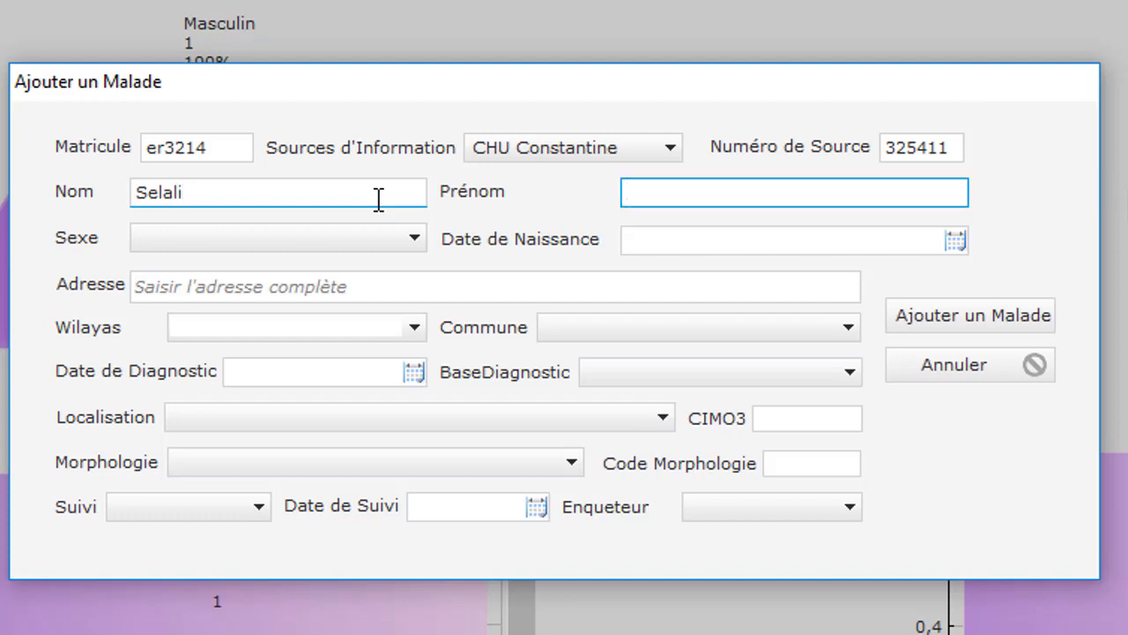
key("Tab")
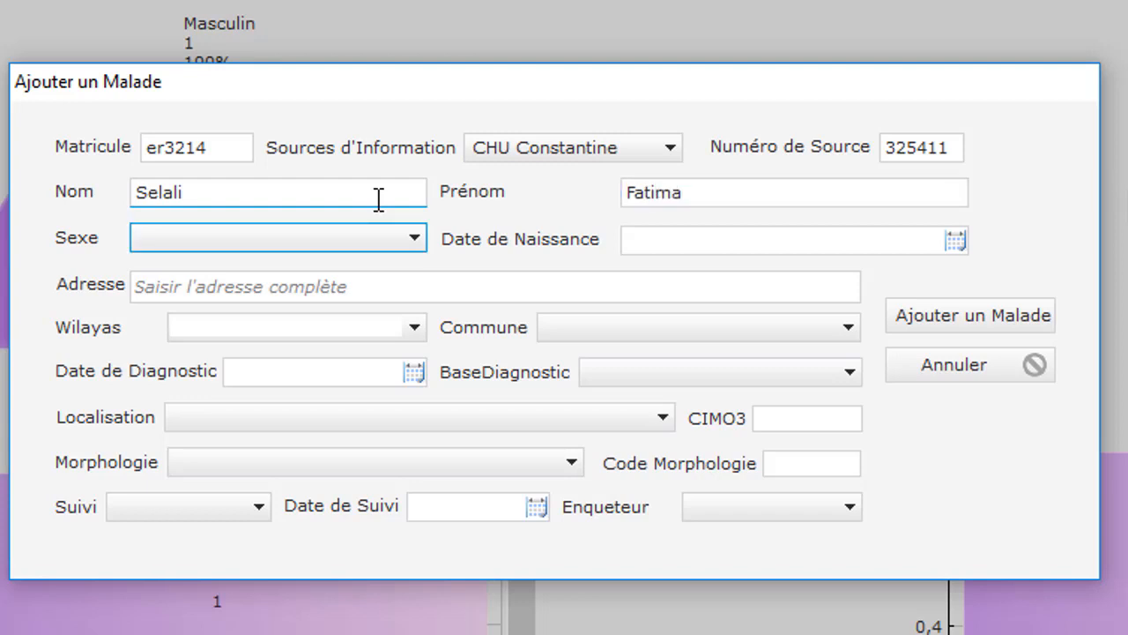
left_click(315, 233)
left_click(282, 261)
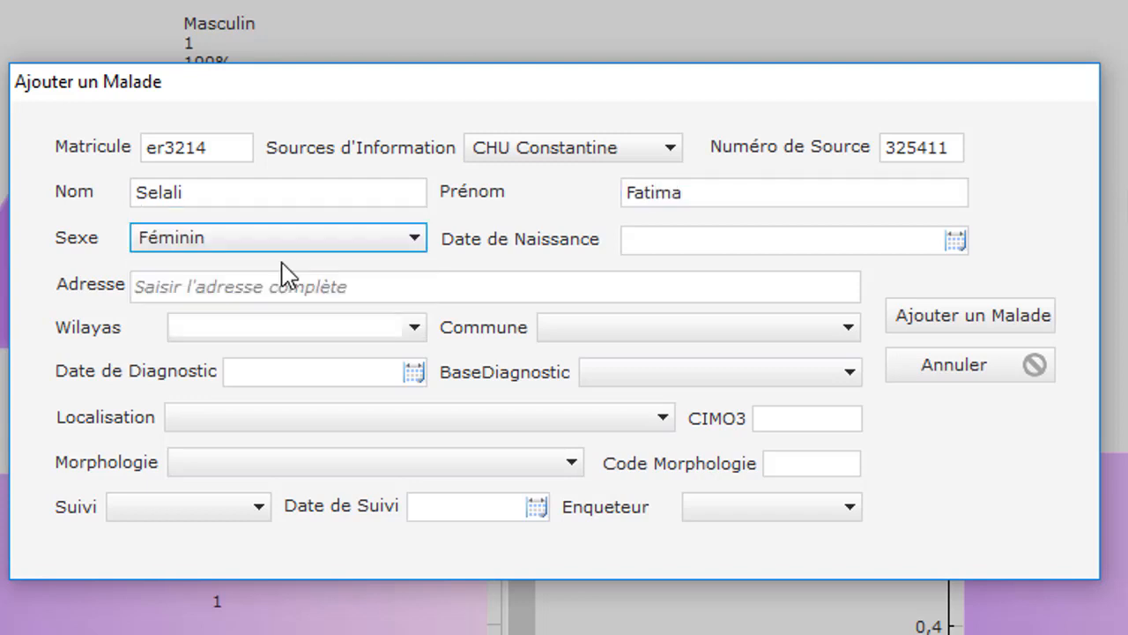
left_click(873, 233)
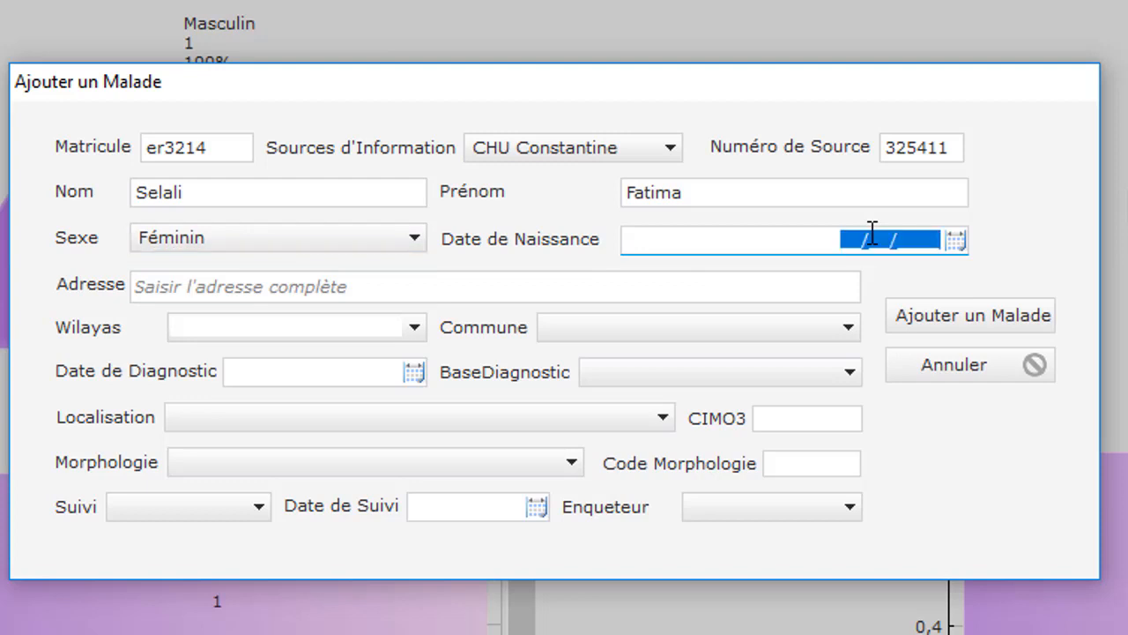
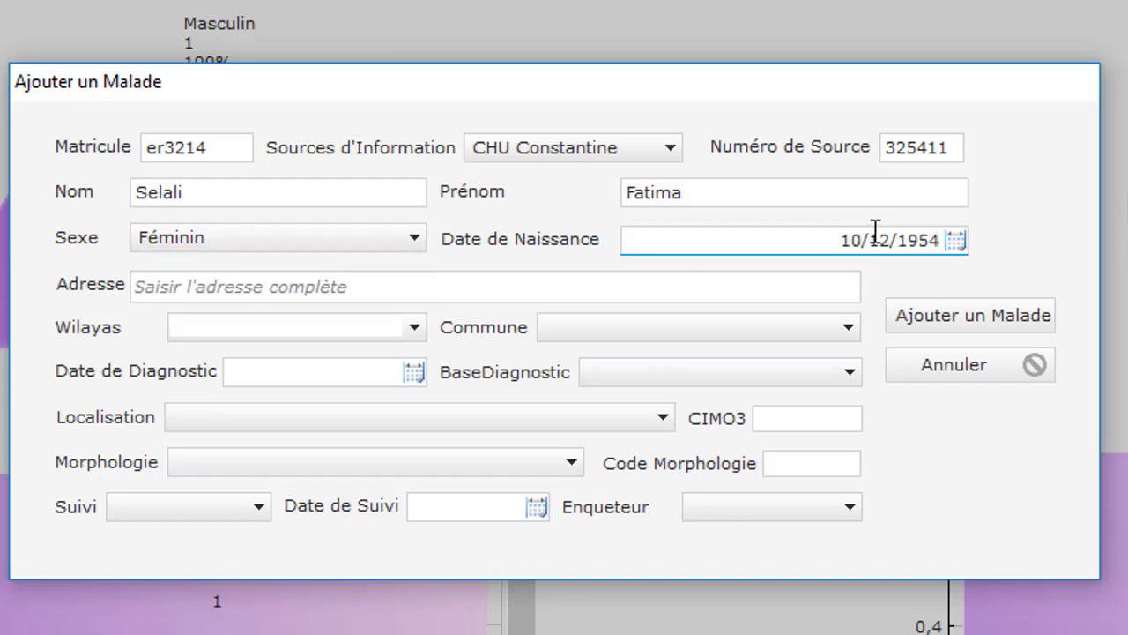
key("Tab")
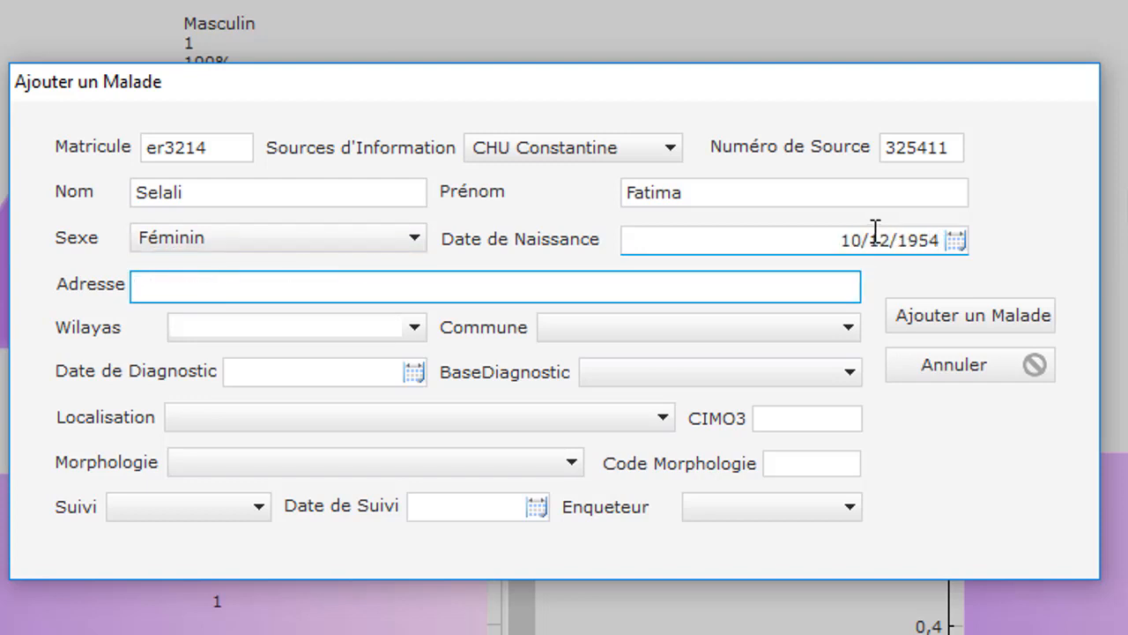
type("Hamma bo")
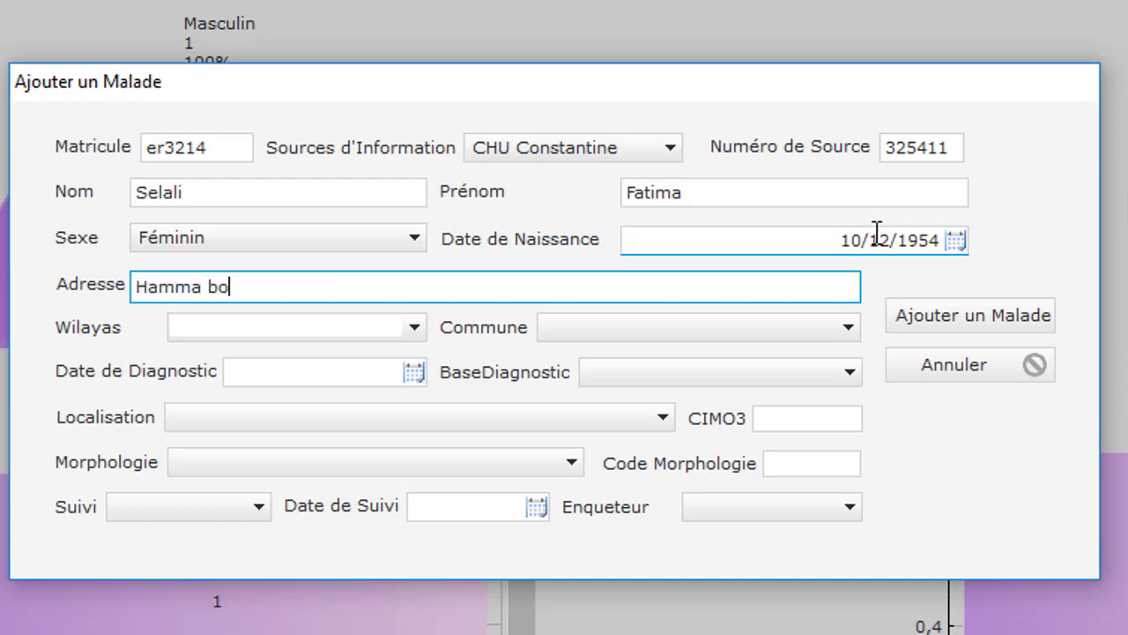
type("uziane")
- Set the wilaya to Constantine and the commune to Hamma Bouziane
key("Tab")
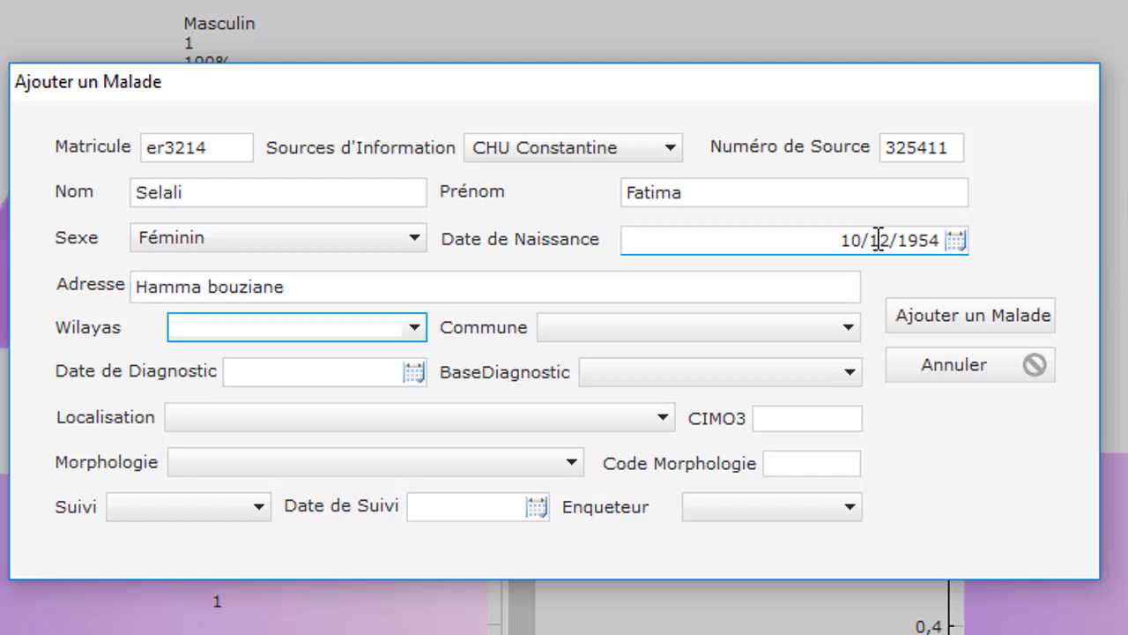
type("Constantine")
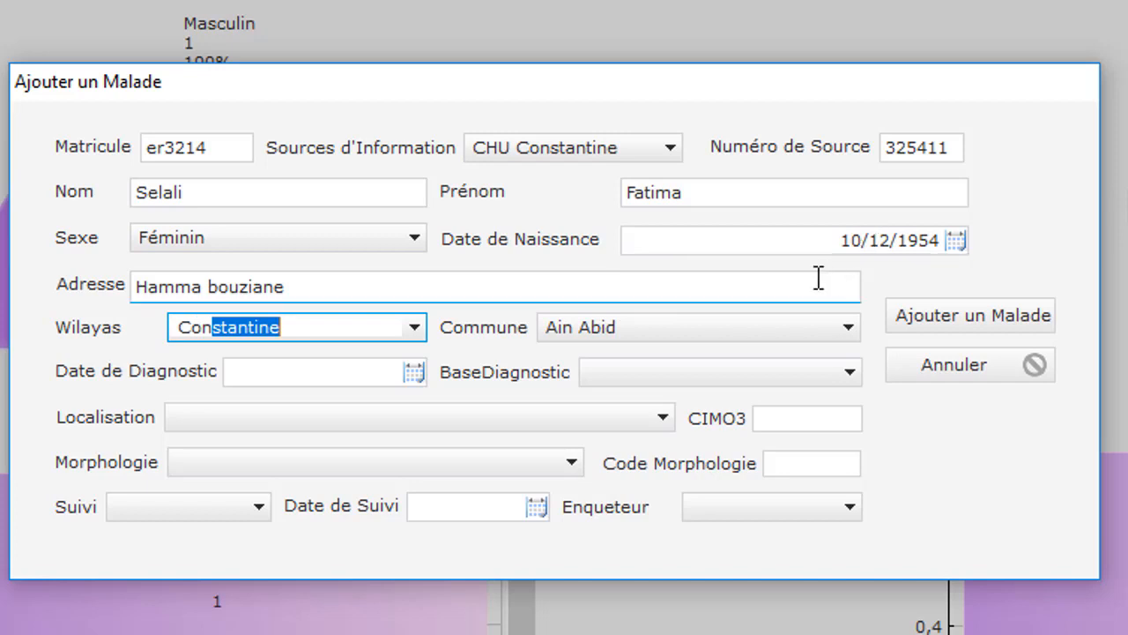
left_click(805, 327)
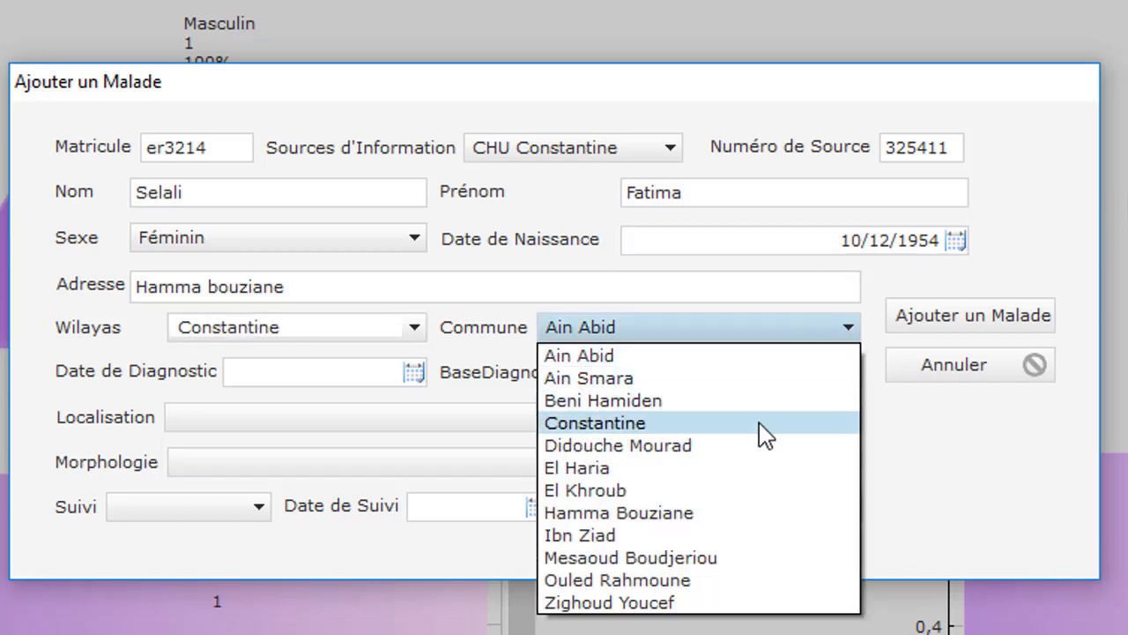
left_click(760, 493)
left_click(819, 336)
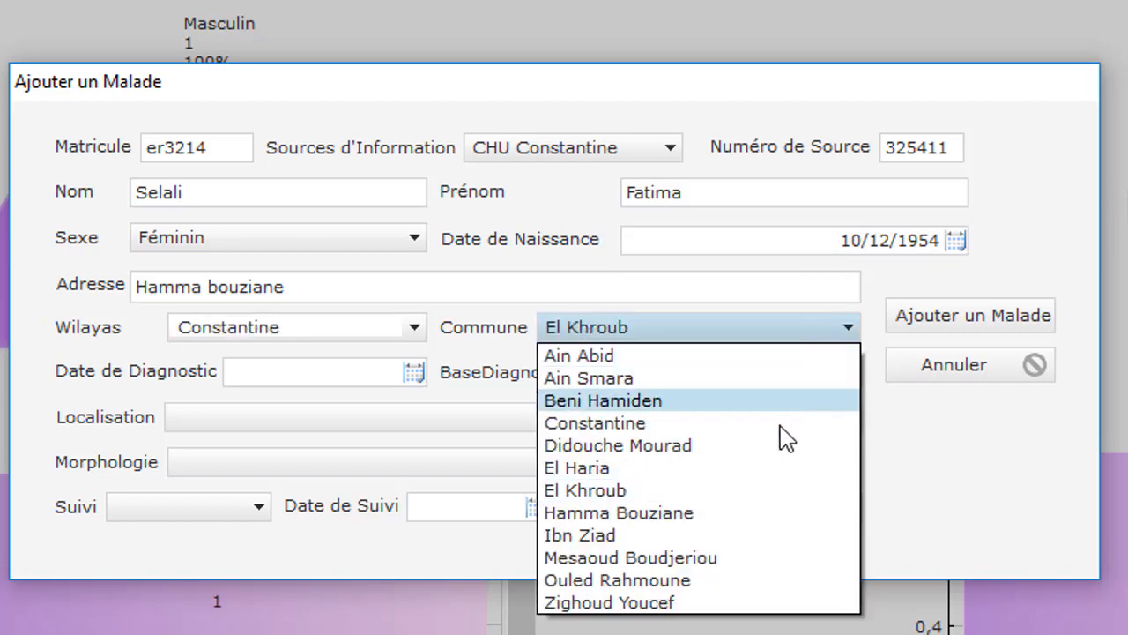
left_click(758, 514)
- Set the diagnosis date to 01/09/2018 with basis Radiologie
left_click(360, 372)
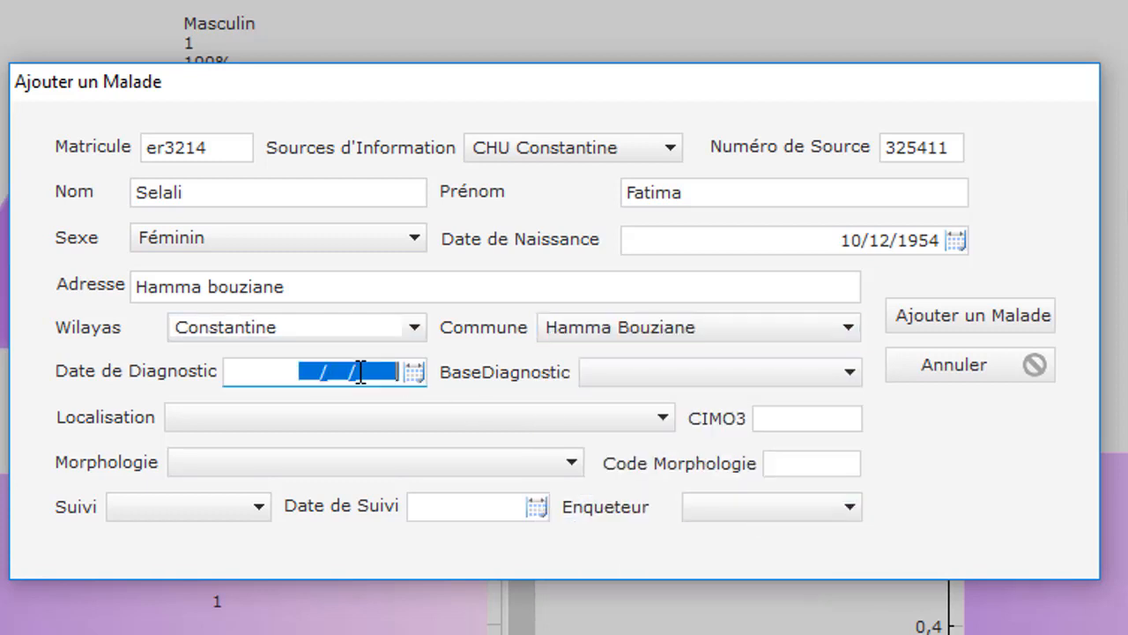
left_click(414, 373)
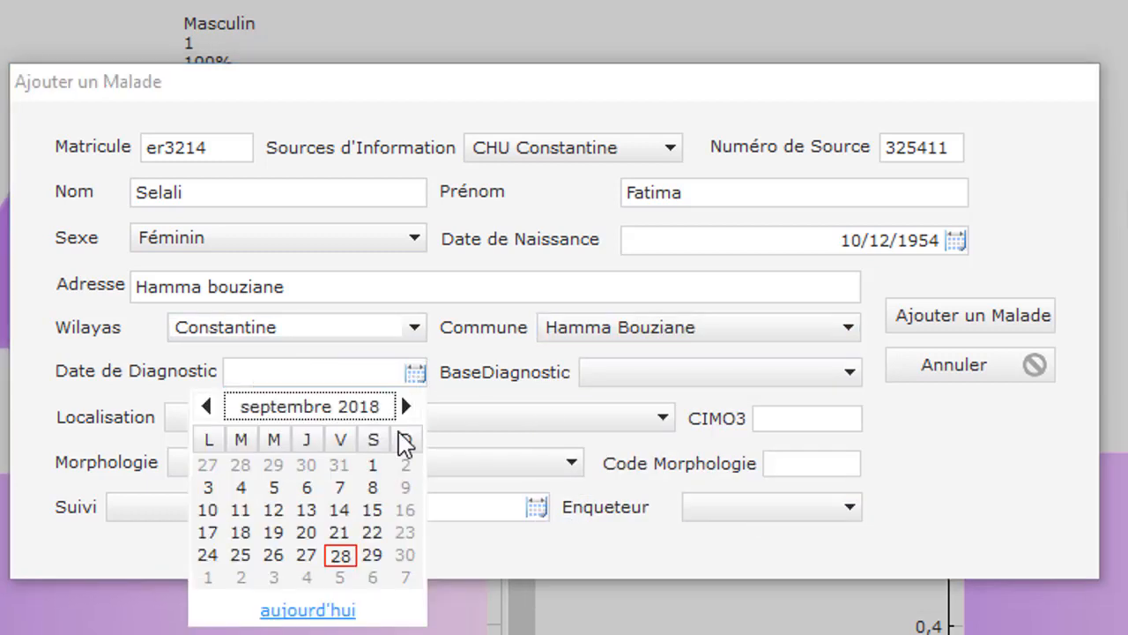
left_click(374, 465)
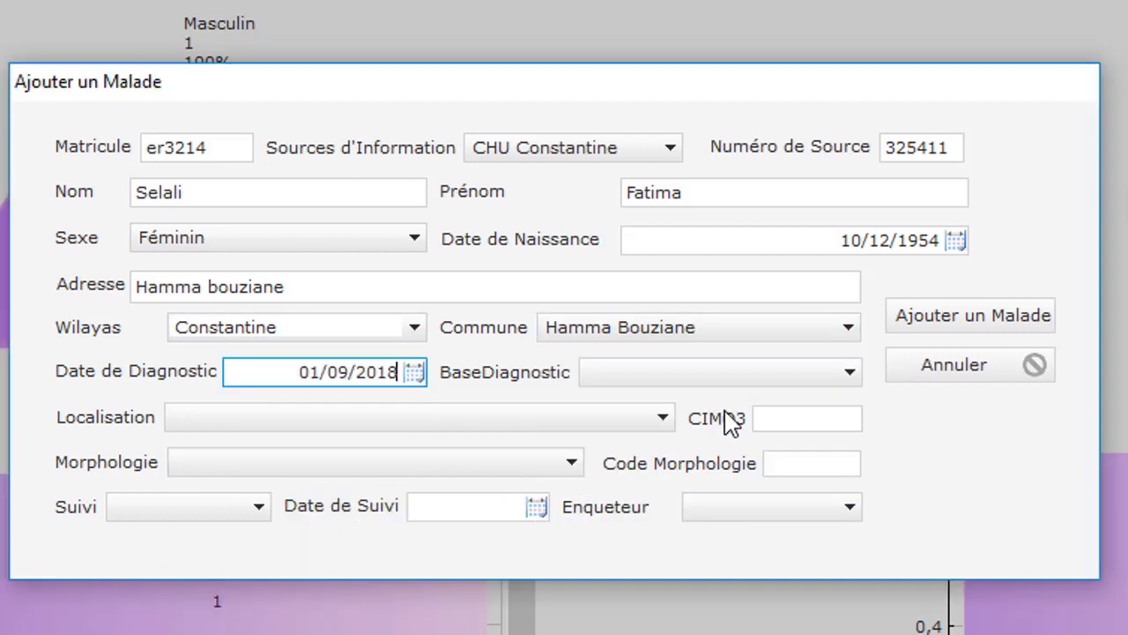
left_click(768, 371)
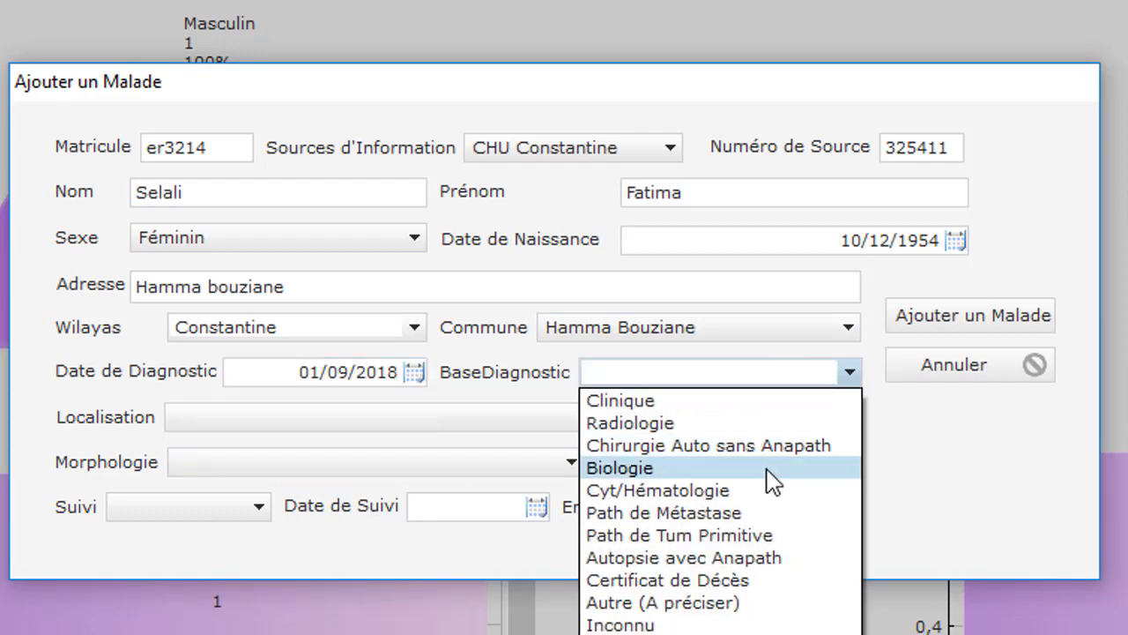
left_click(754, 424)
- Set localisation Ligne médiane de la langue and morphology Adénoacanthome, SAI
left_click(598, 428)
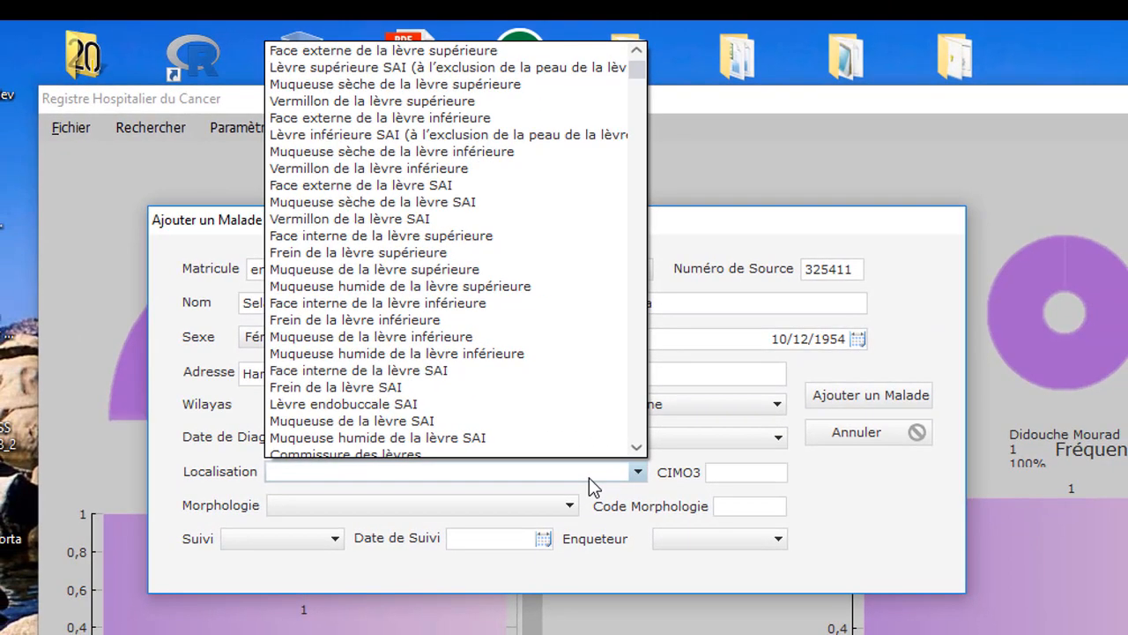
type("po")
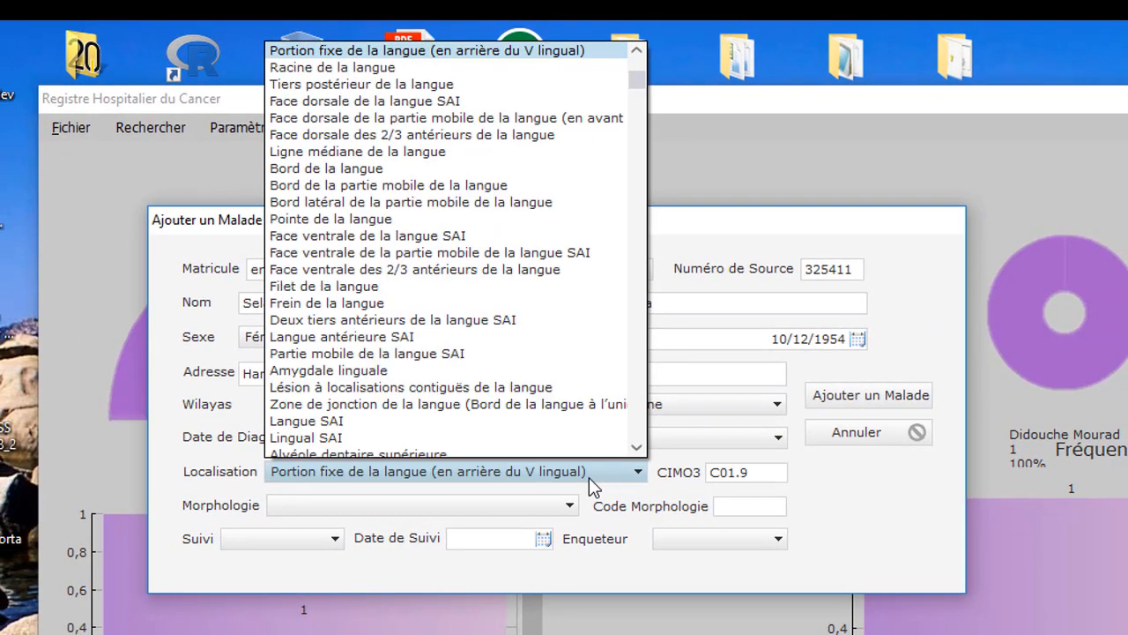
left_click(397, 155)
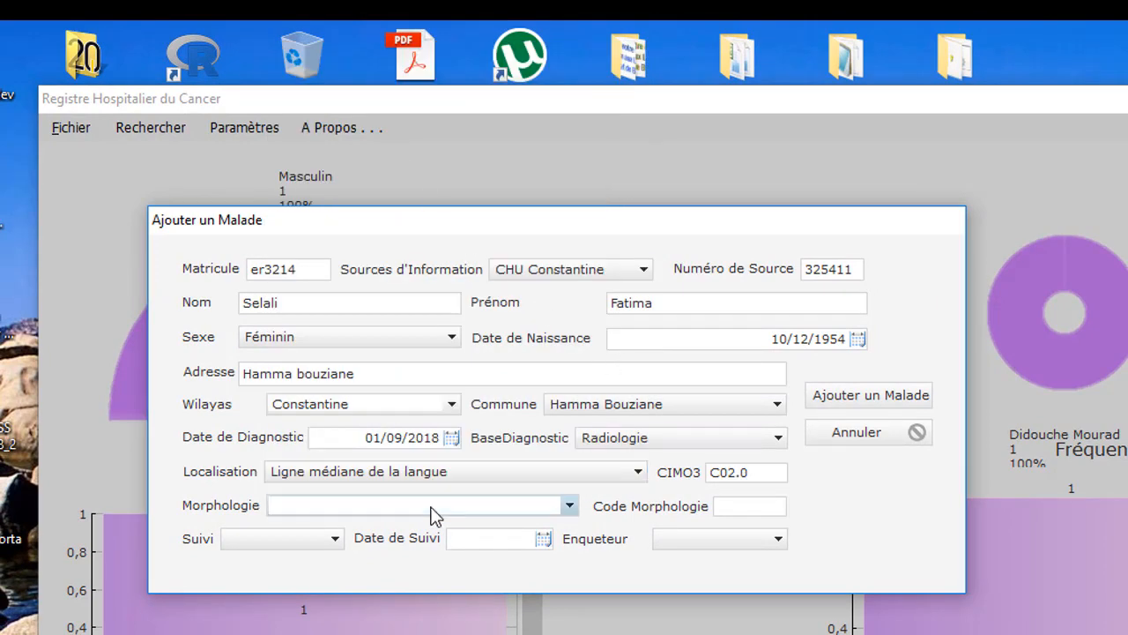
left_click(429, 506)
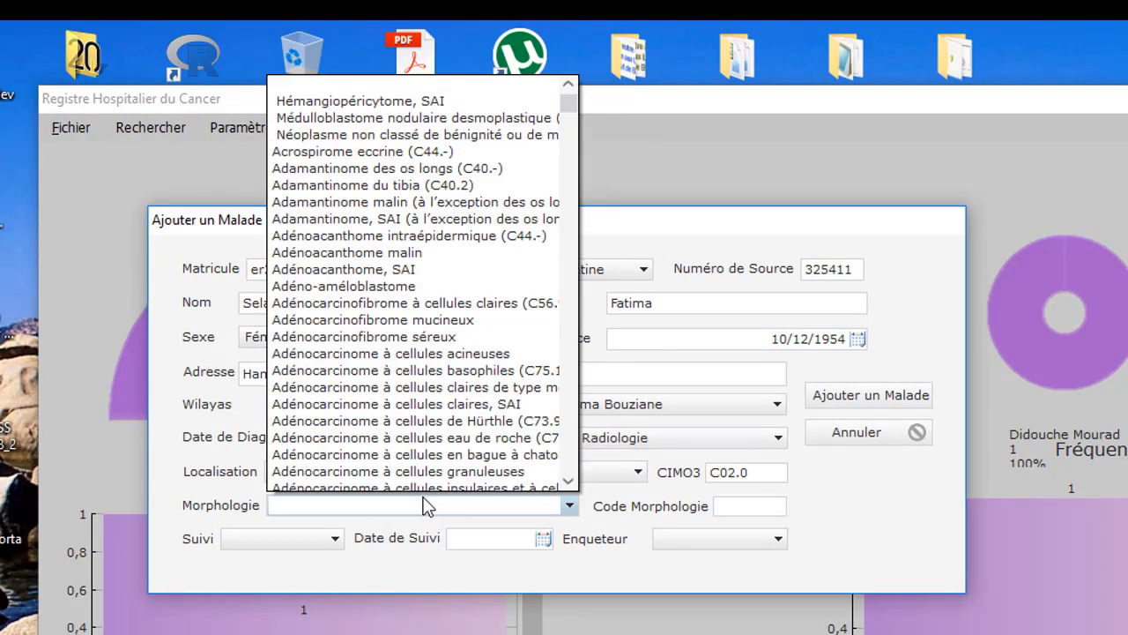
left_click(353, 271)
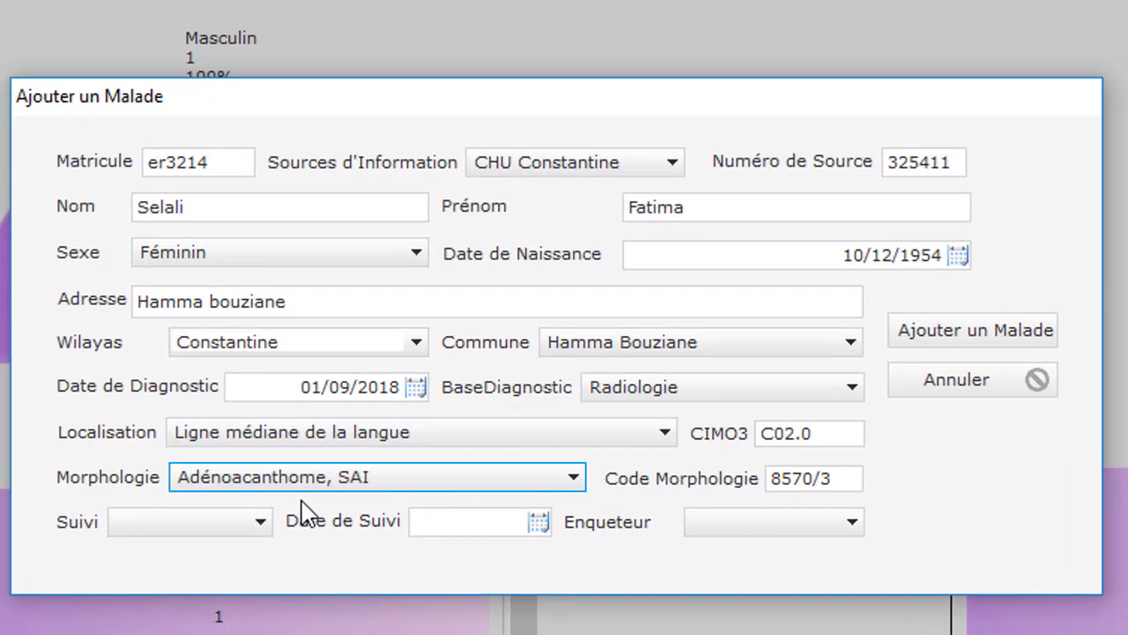
- Record follow-up Vivant on 01/09/2018 and assign the investigator
left_click(262, 523)
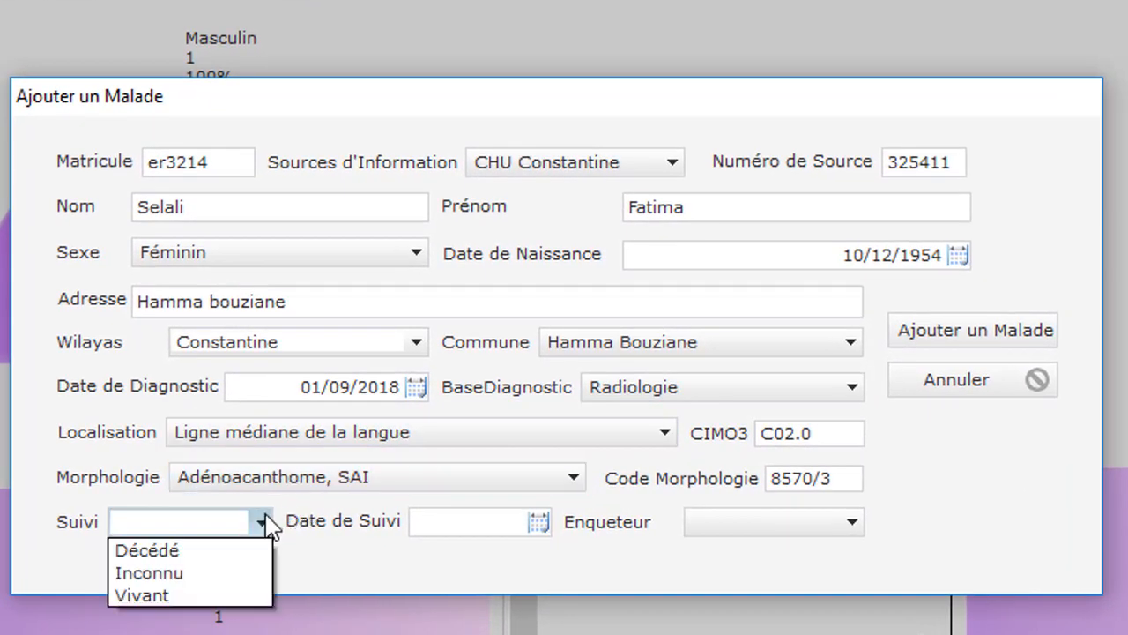
left_click(223, 597)
left_click(467, 528)
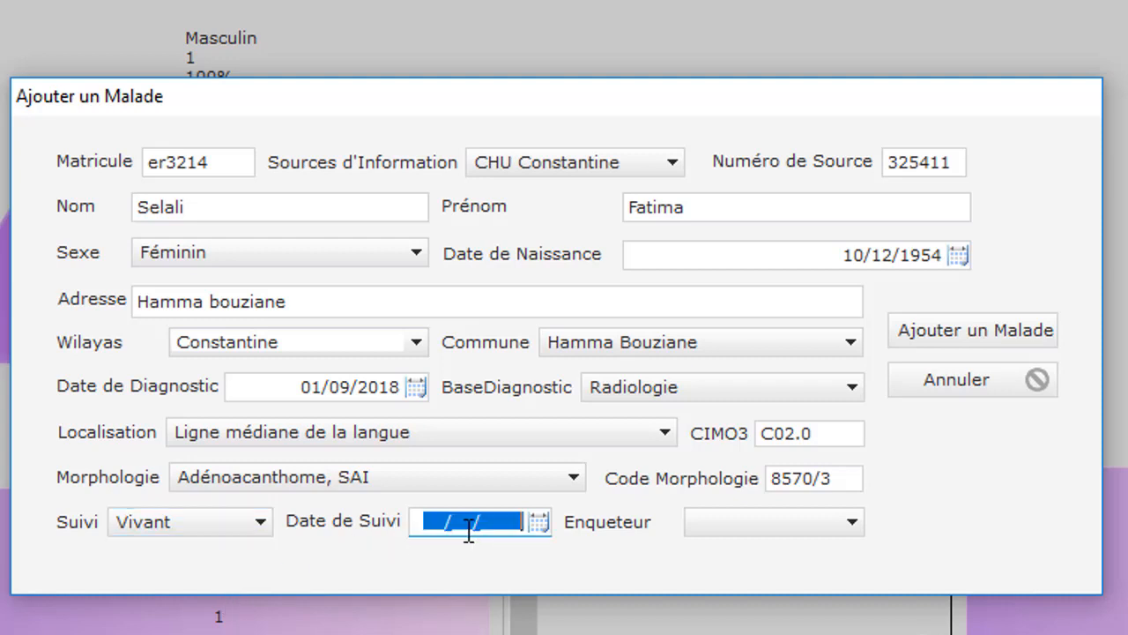
left_click(540, 523)
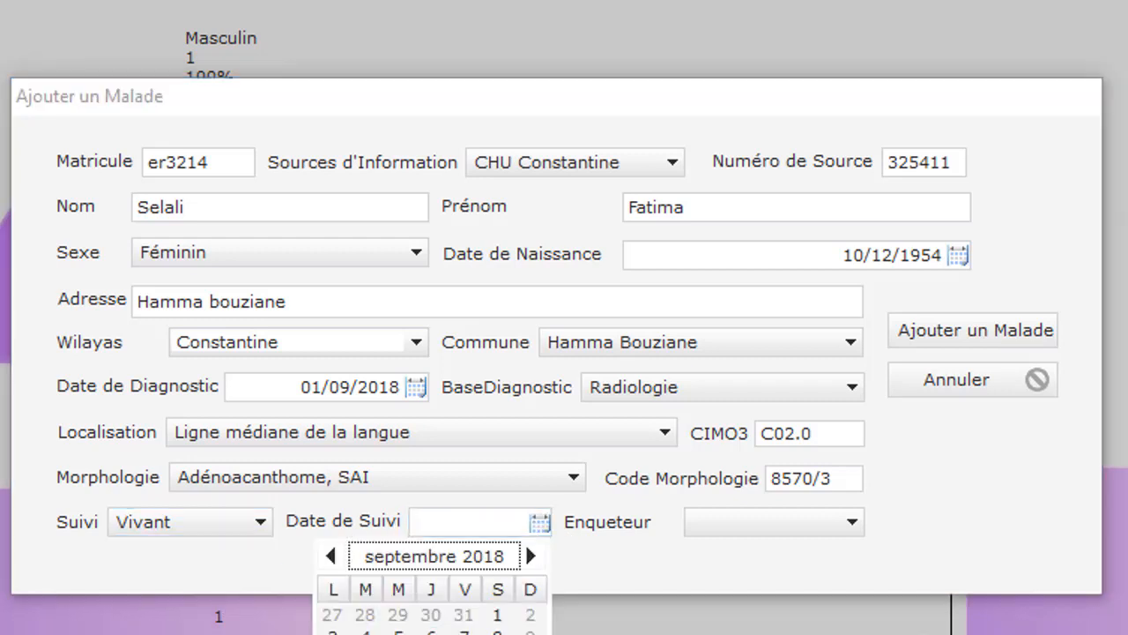
left_click(497, 614)
left_click(724, 527)
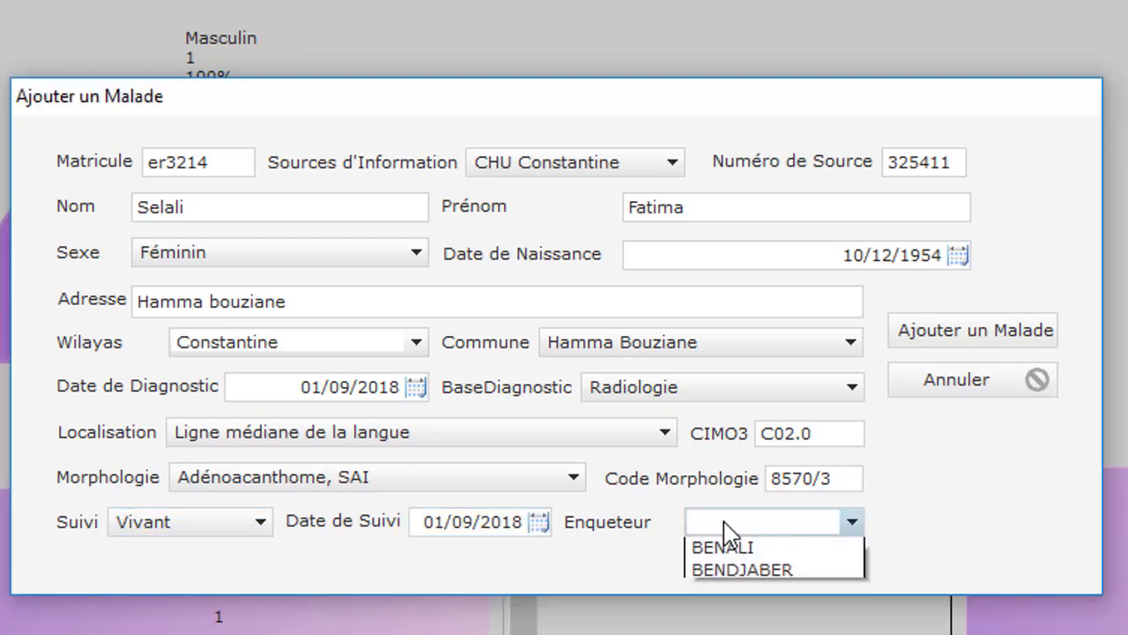
left_click(751, 571)
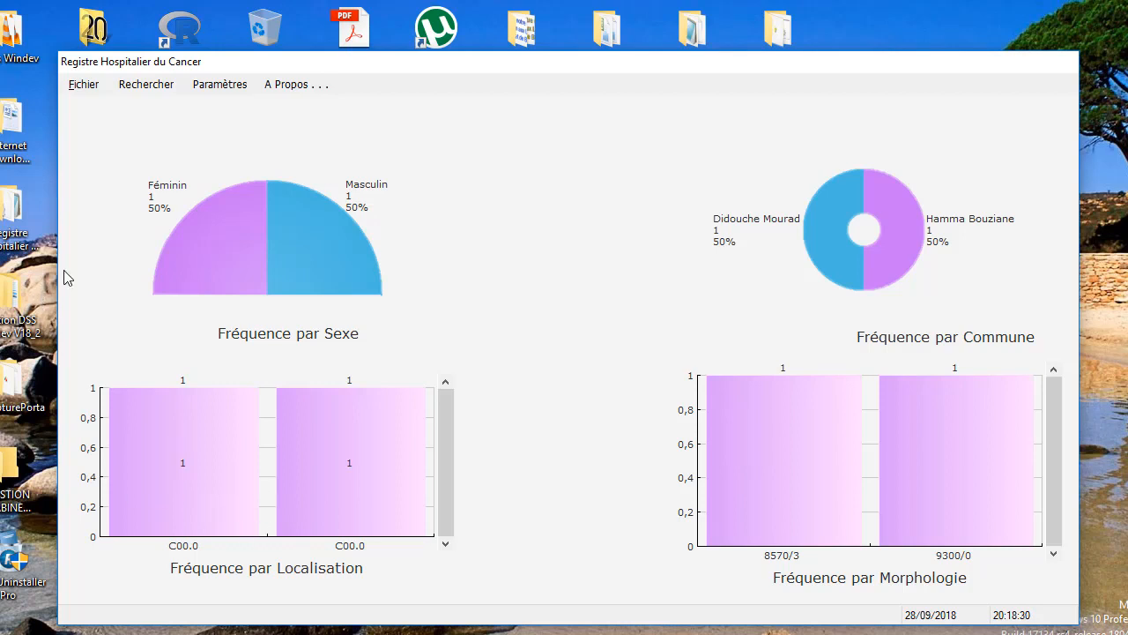
- Open the patient list through Fichier > Lister Parcourir Modifier
left_click(102, 85)
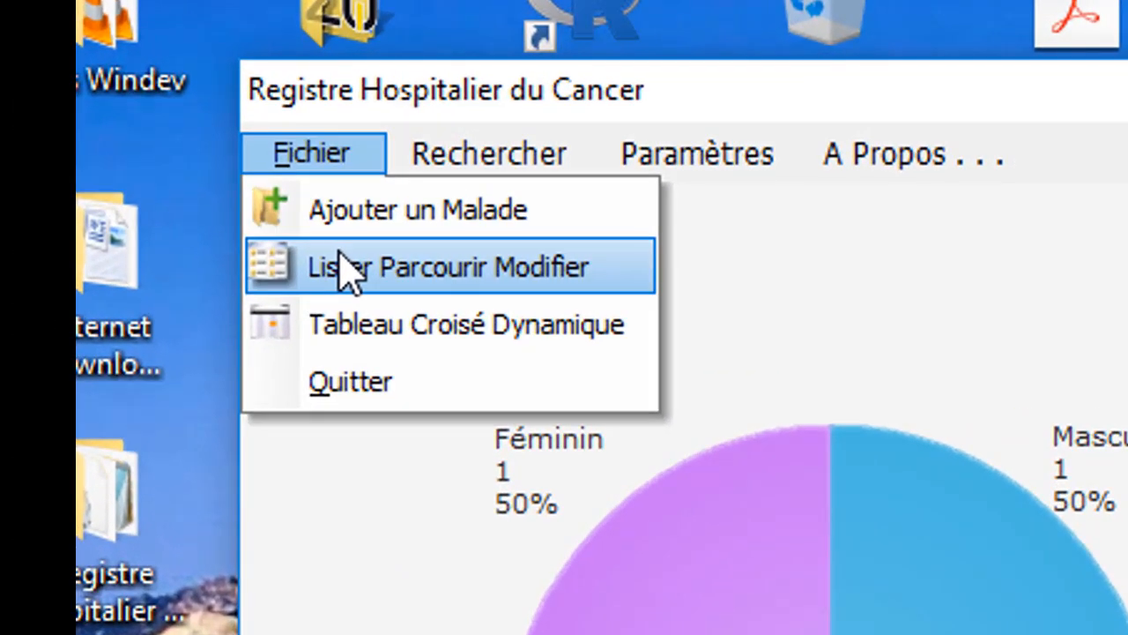
left_click(346, 269)
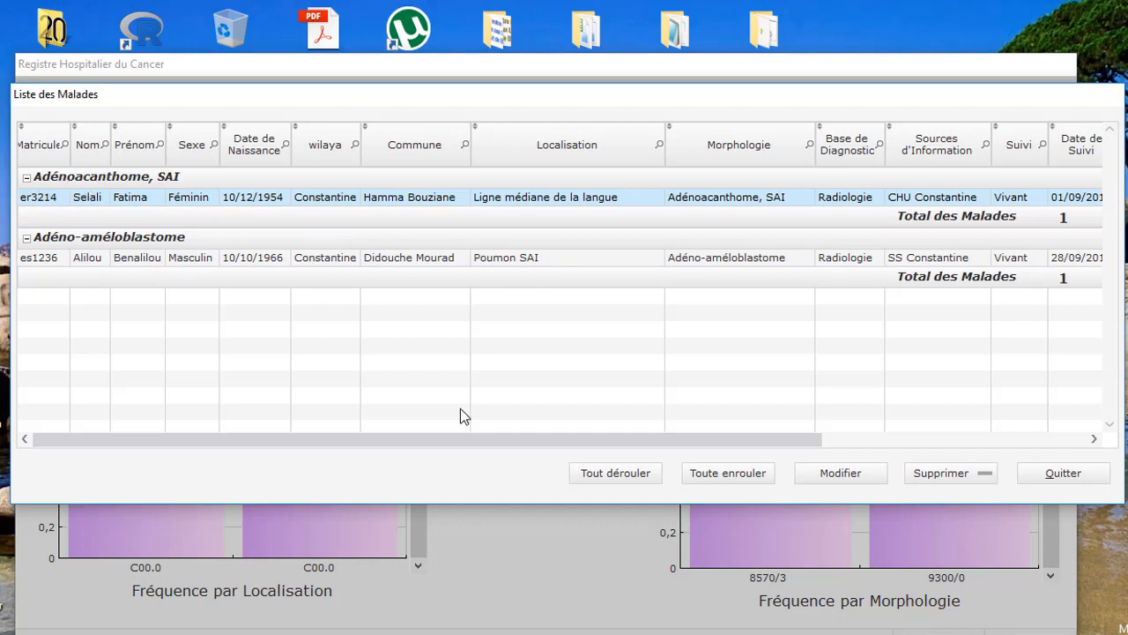
left_click(607, 476)
left_click(723, 473)
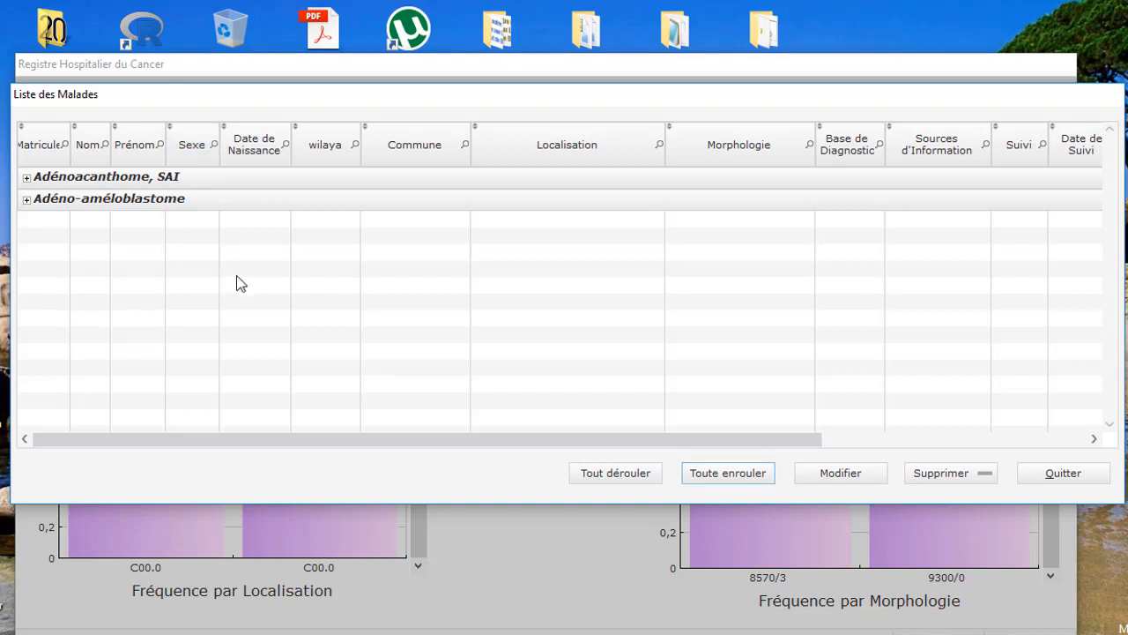
left_click(612, 479)
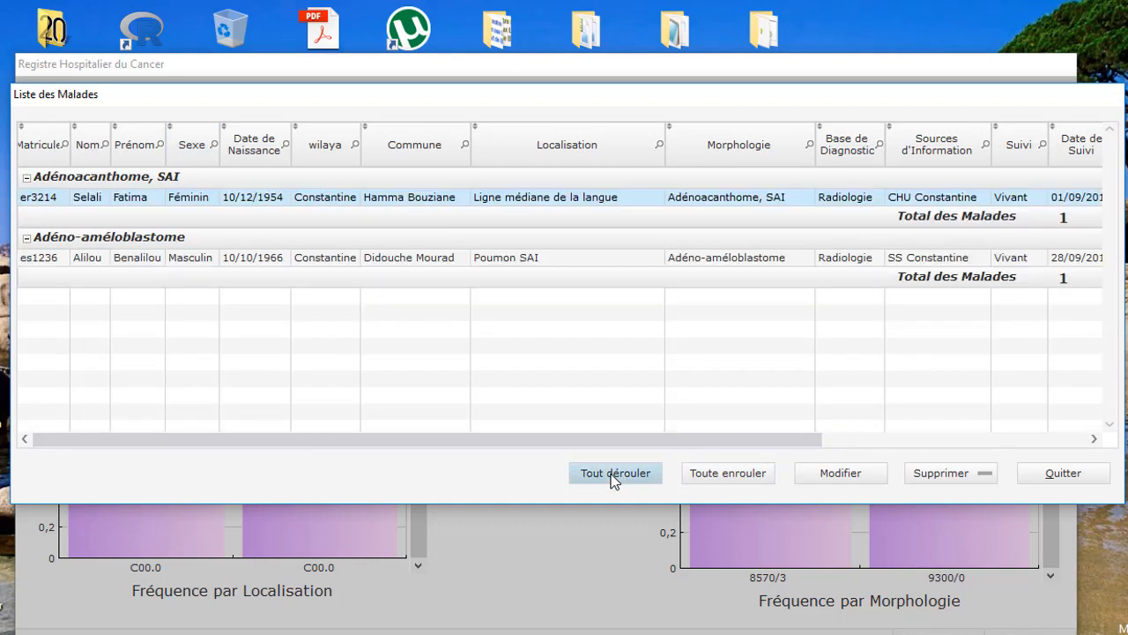
left_click(28, 239)
left_click(27, 239)
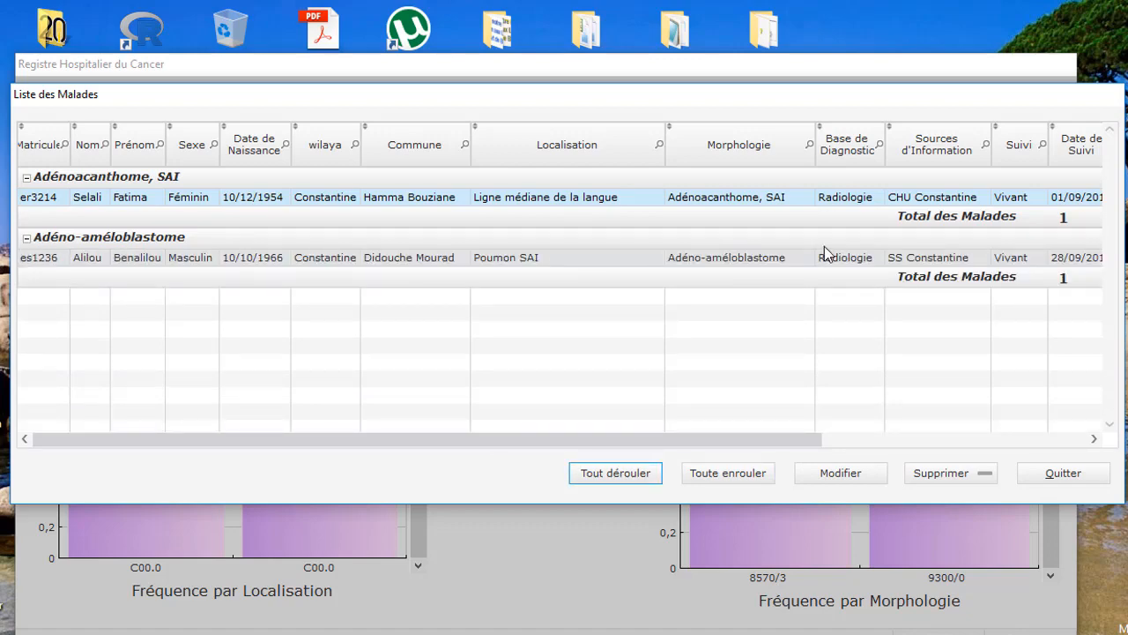
- Change the first patient's wilaya to Skikda and commune to Azzaba, and save the modification
double_click(719, 206)
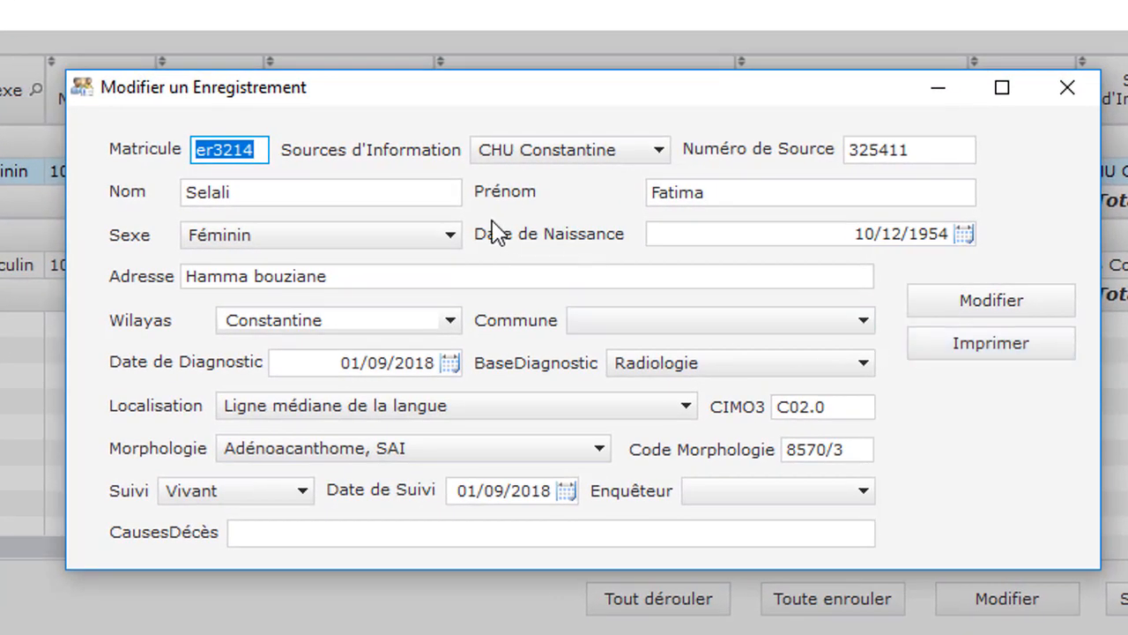
left_click(610, 320)
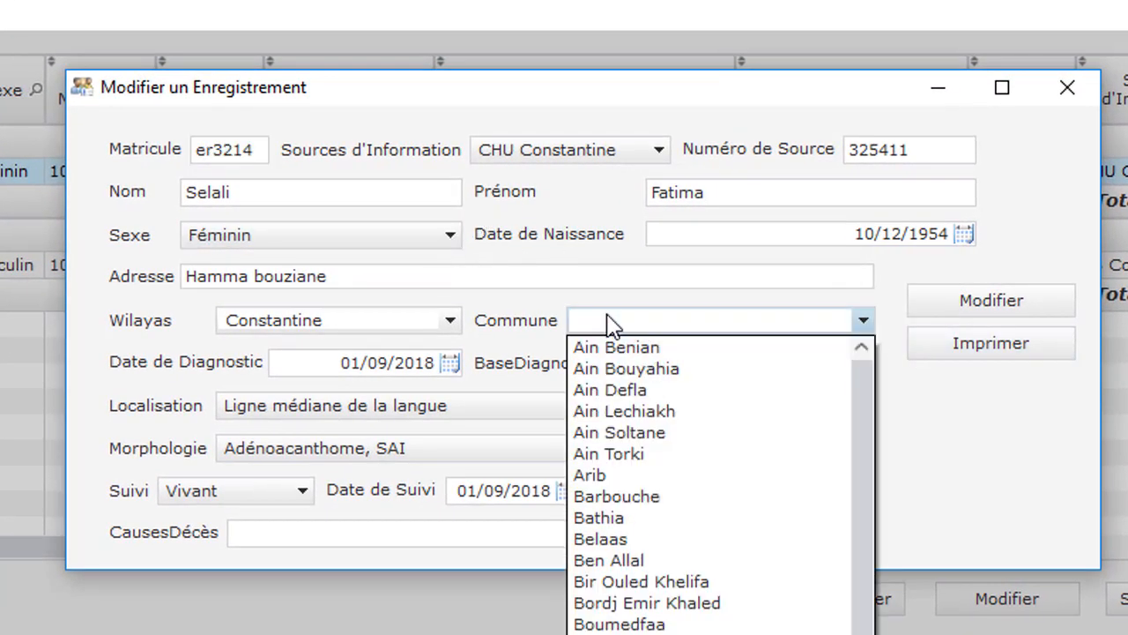
left_click(448, 318)
left_click_drag(430, 320, 159, 320)
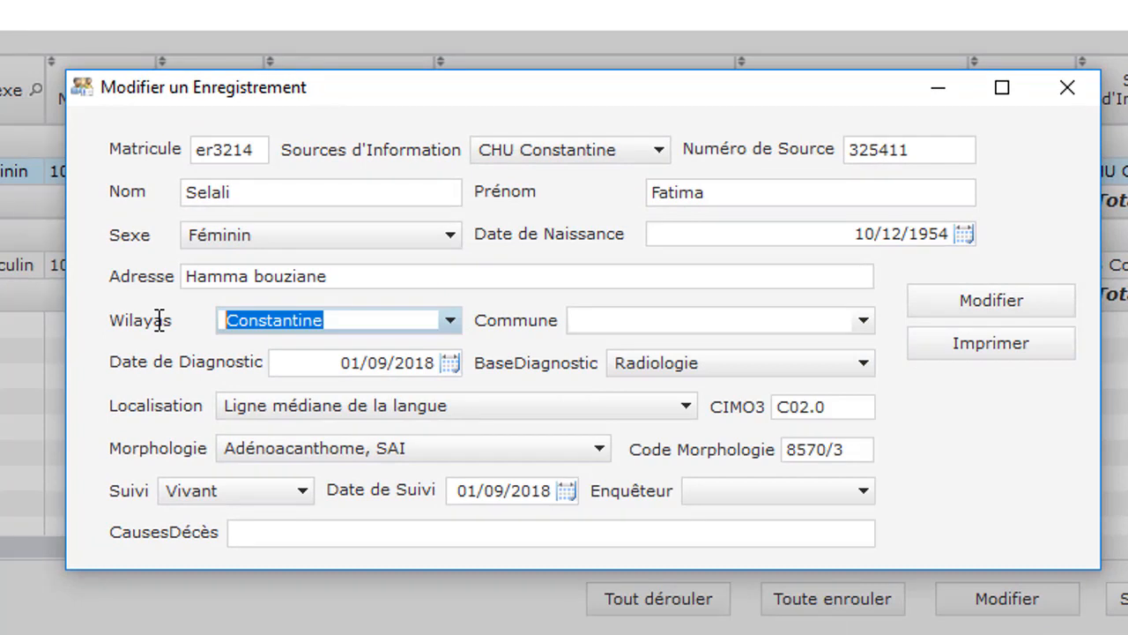
type("Skikda")
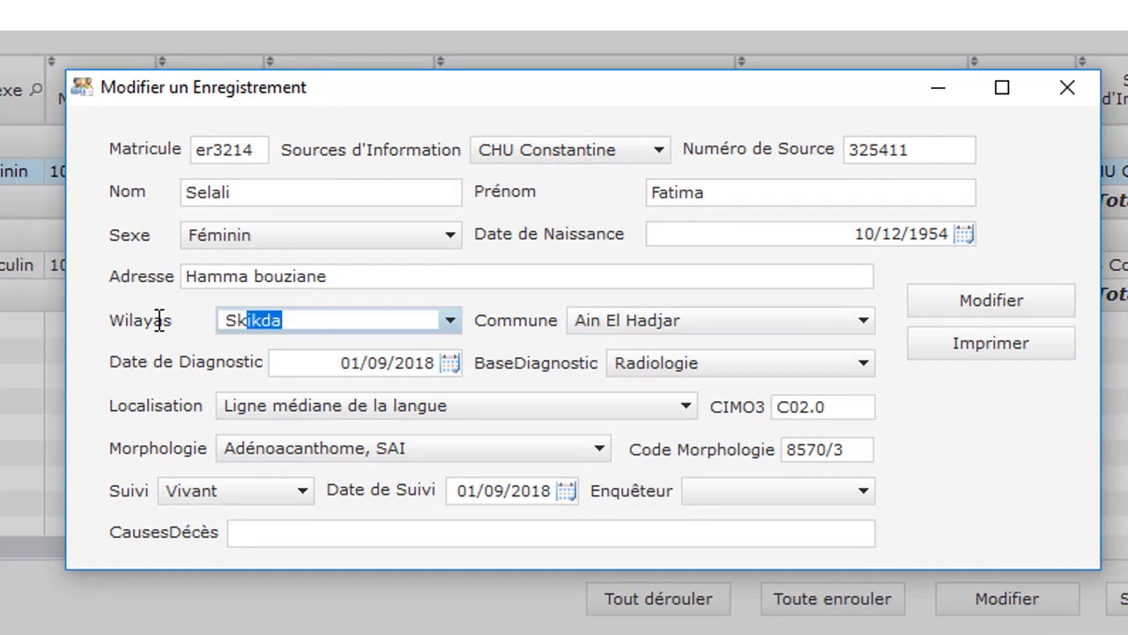
left_click(644, 324)
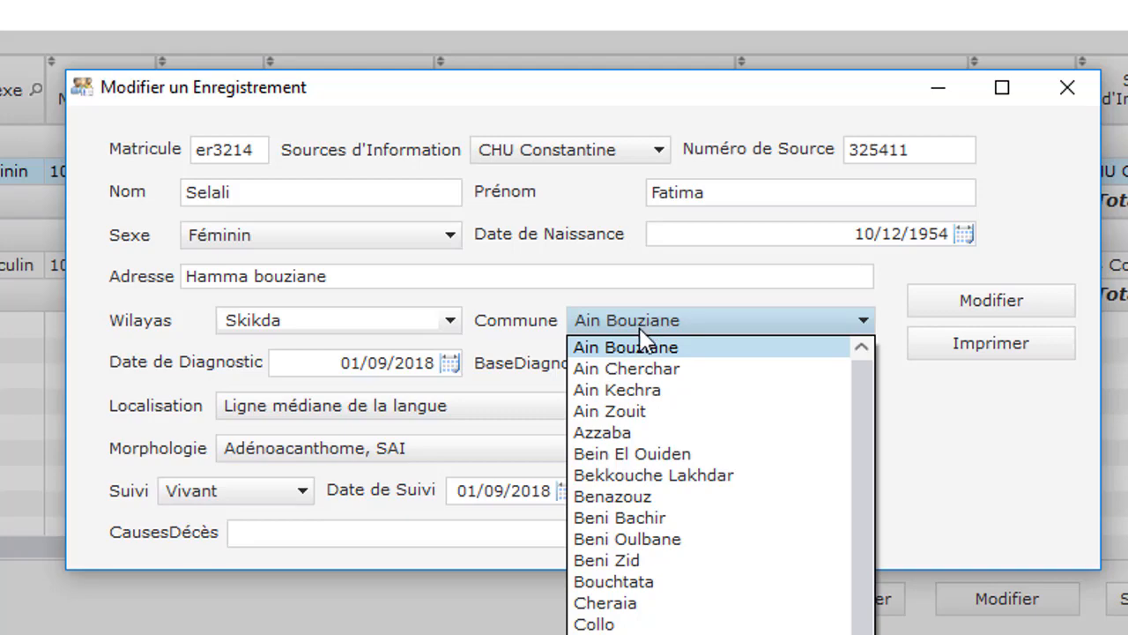
left_click(634, 431)
left_click(962, 300)
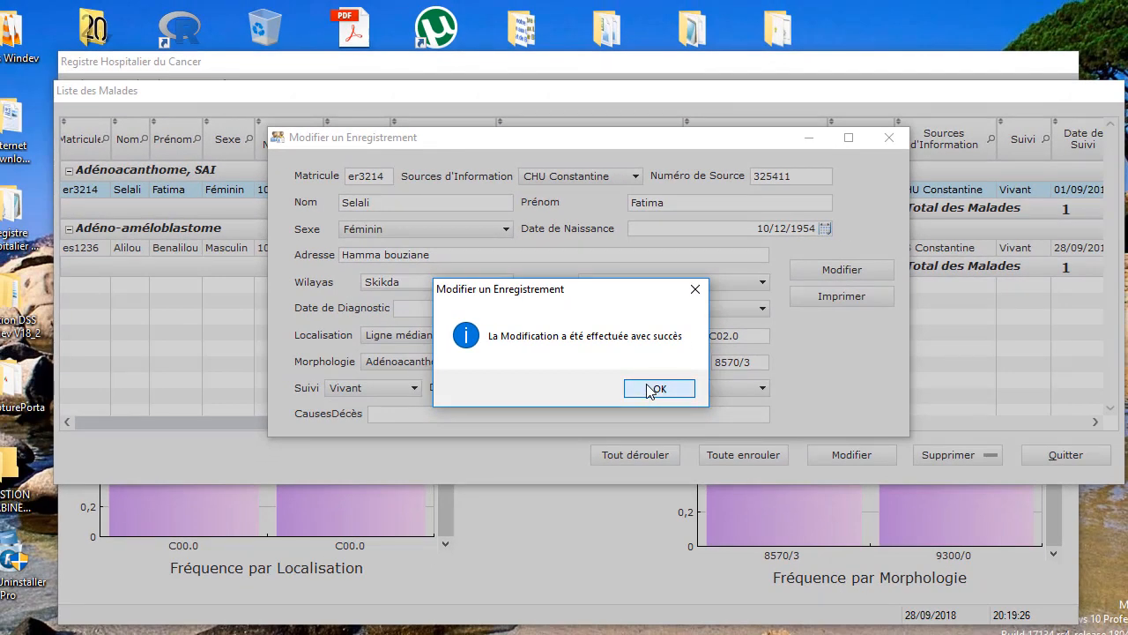
left_click(655, 389)
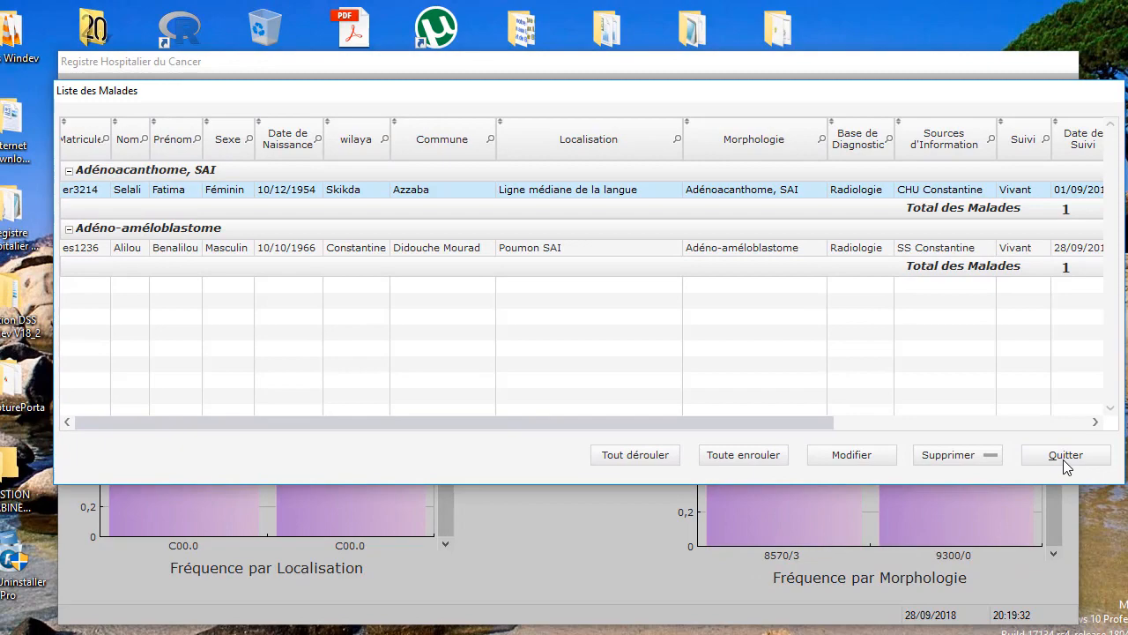
left_click(1064, 459)
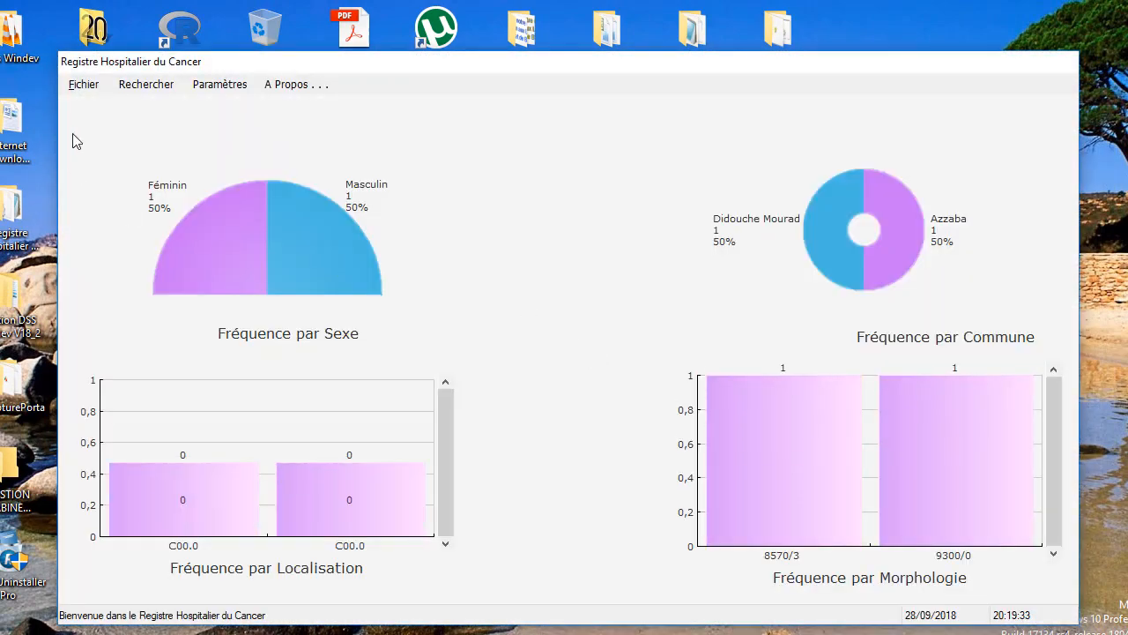
left_click(92, 86)
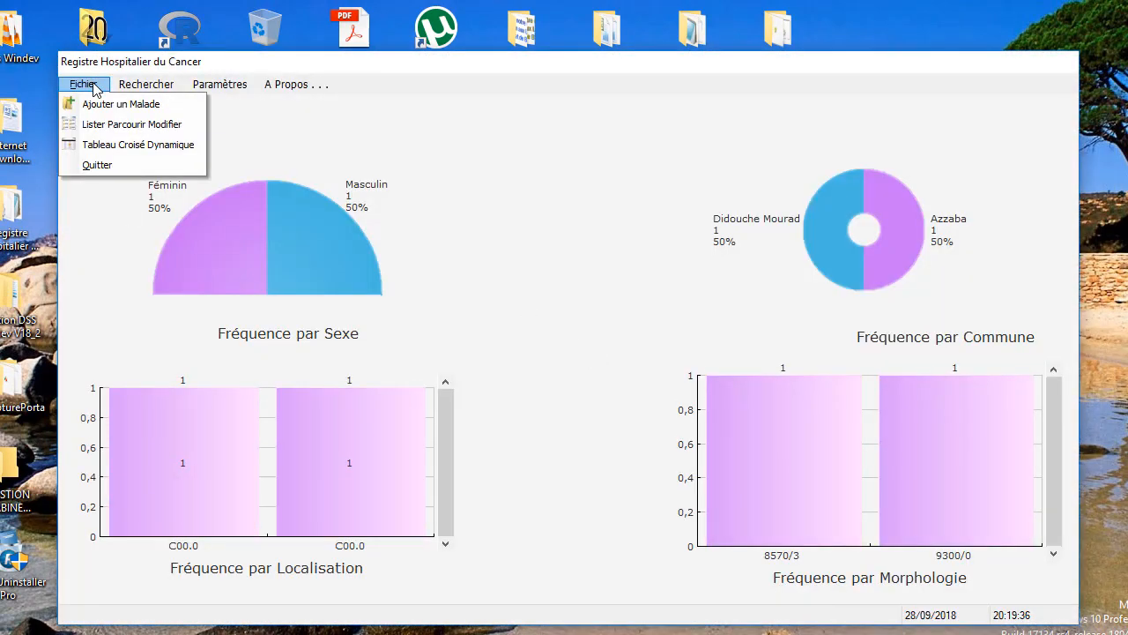
left_click(122, 152)
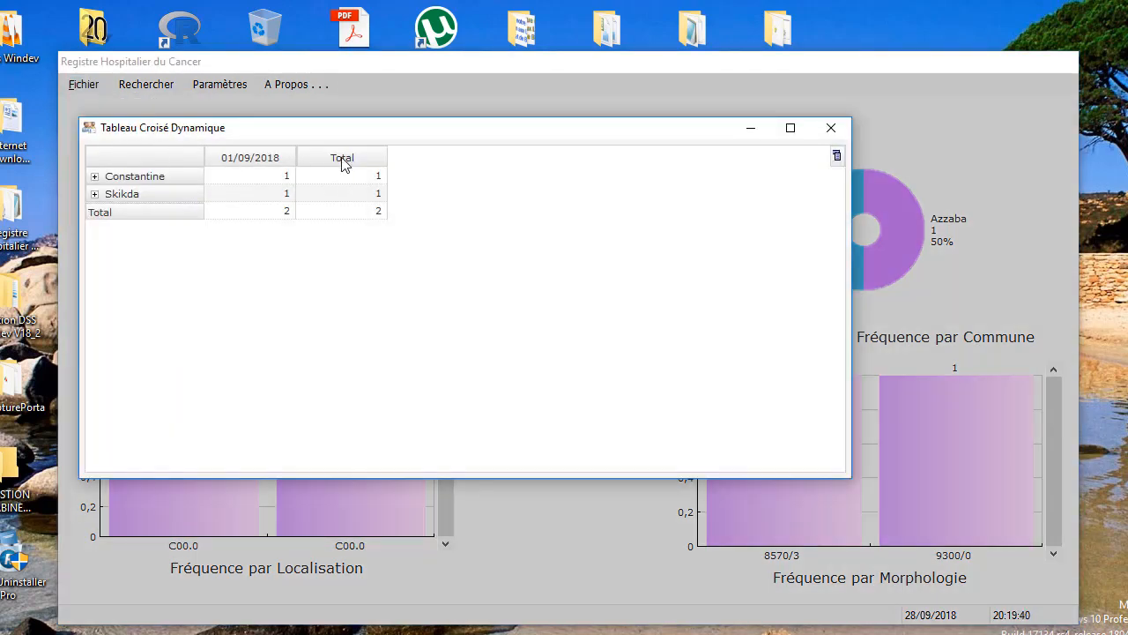
left_click(801, 130)
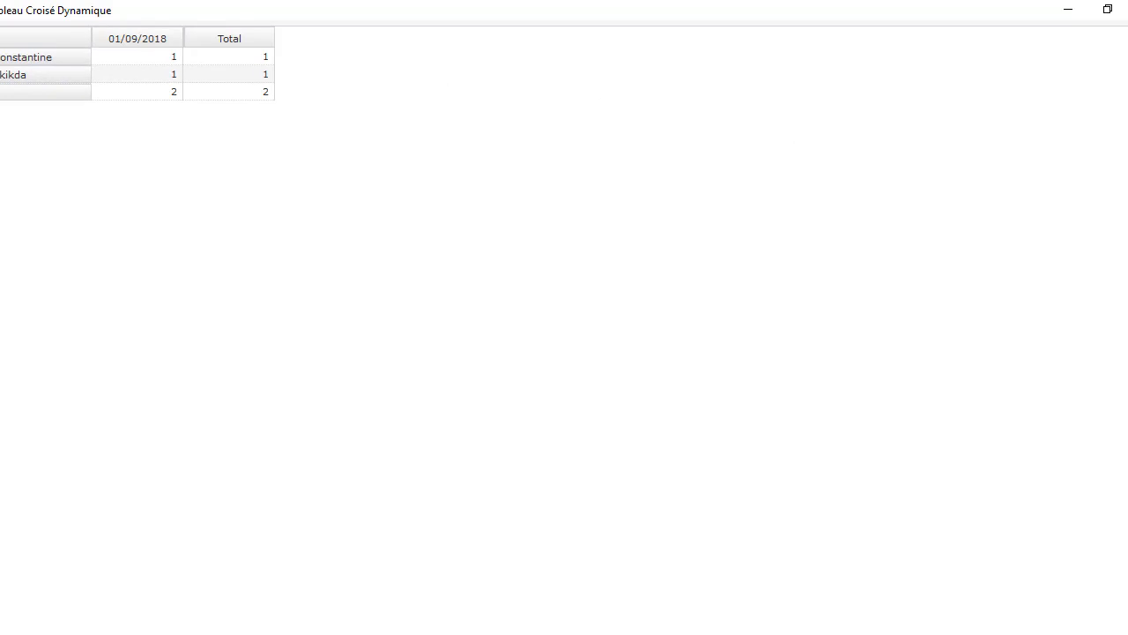
left_click(0, 58)
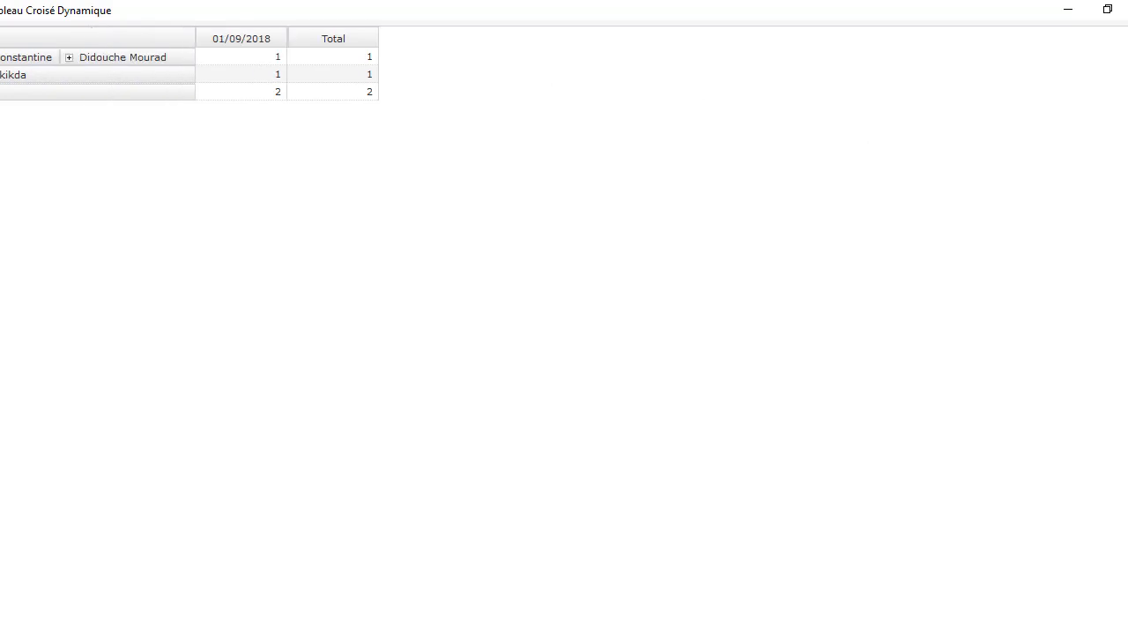
left_click(70, 57)
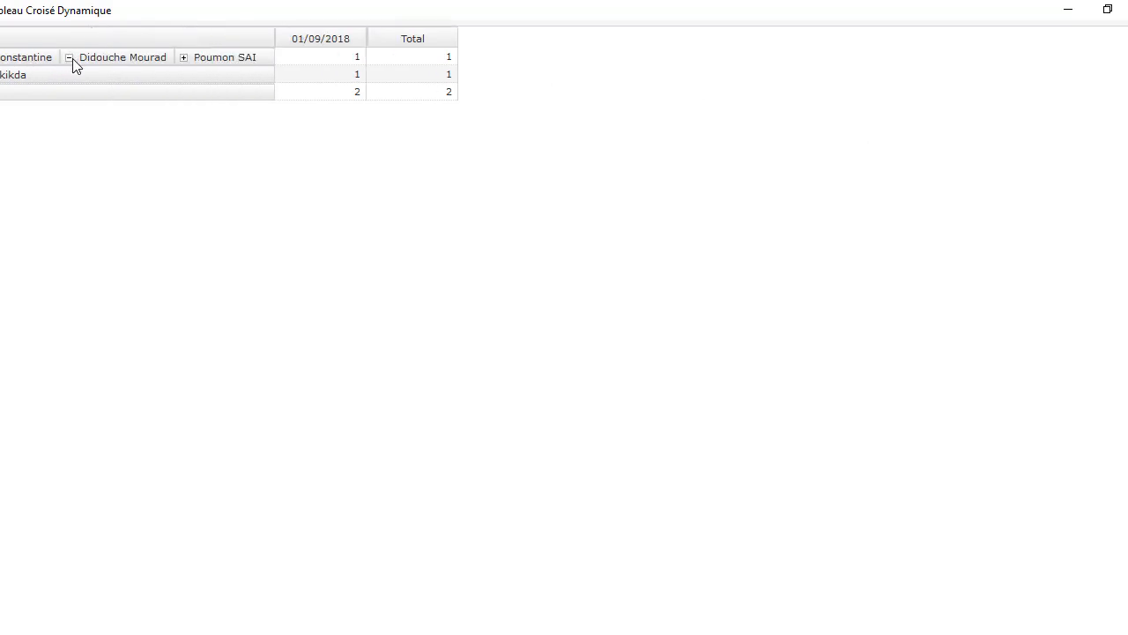
left_click(184, 57)
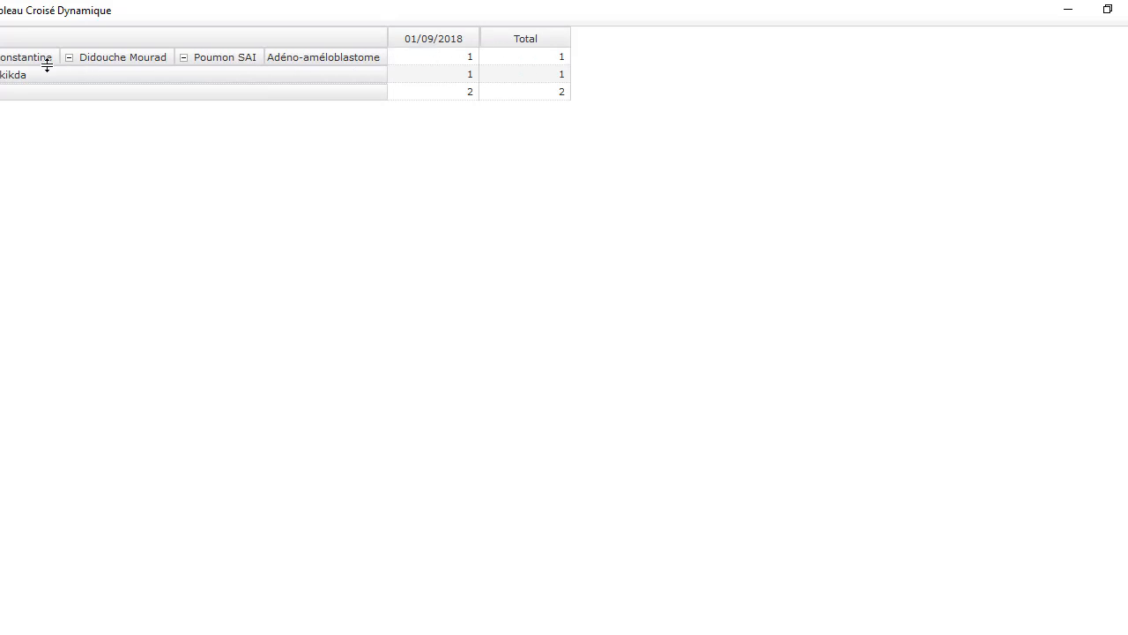
left_click(0, 75)
left_click(0, 75)
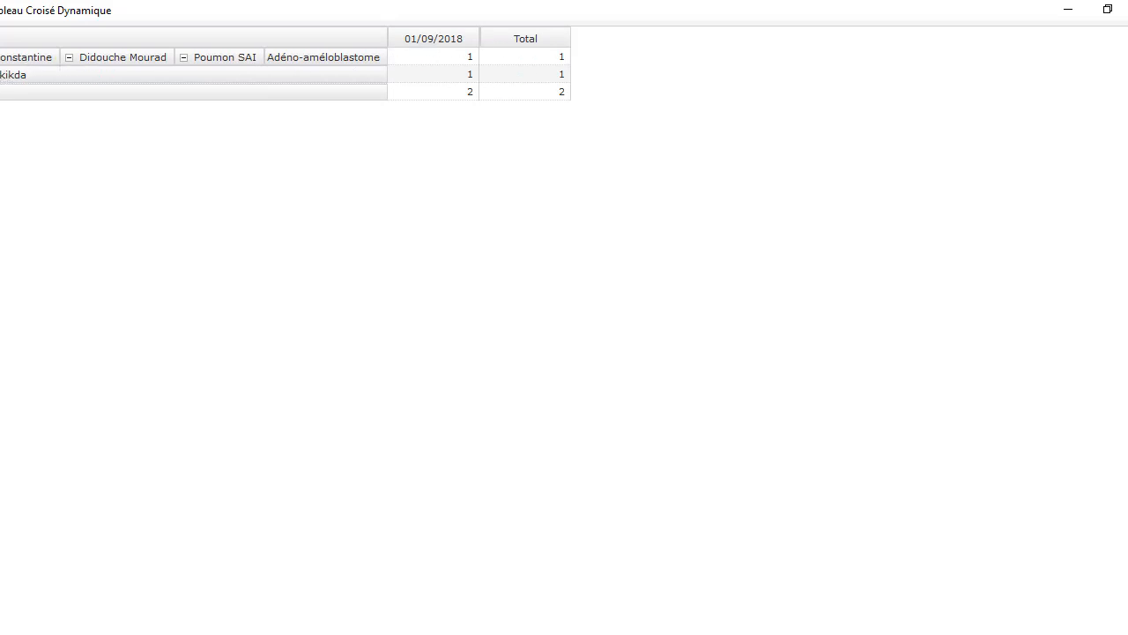
left_click(0, 75)
left_click(68, 75)
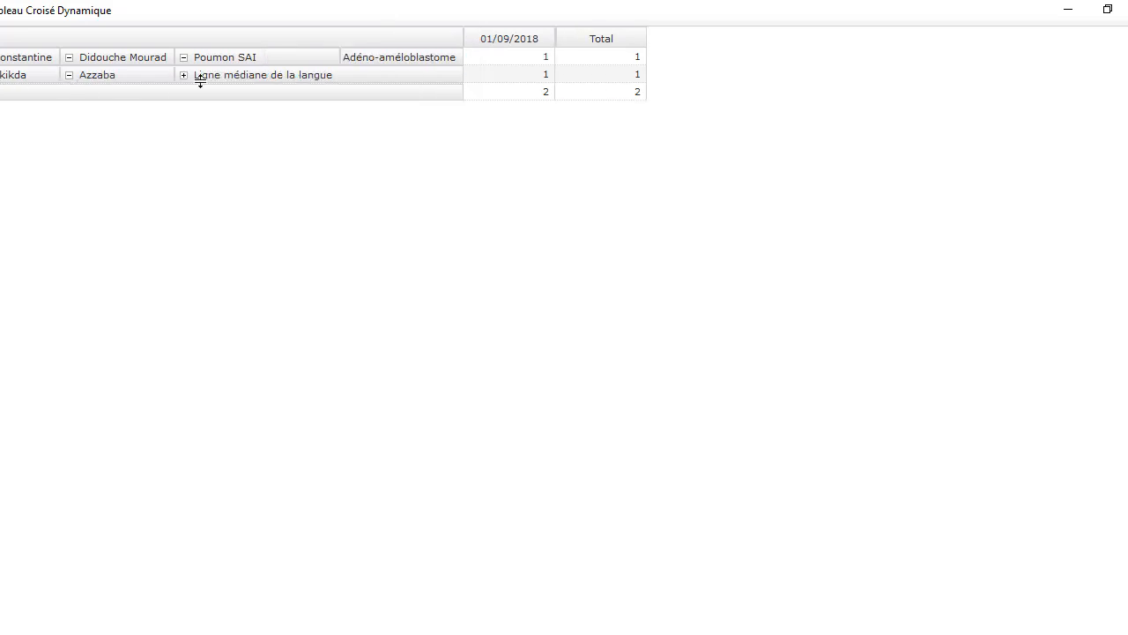
left_click(184, 75)
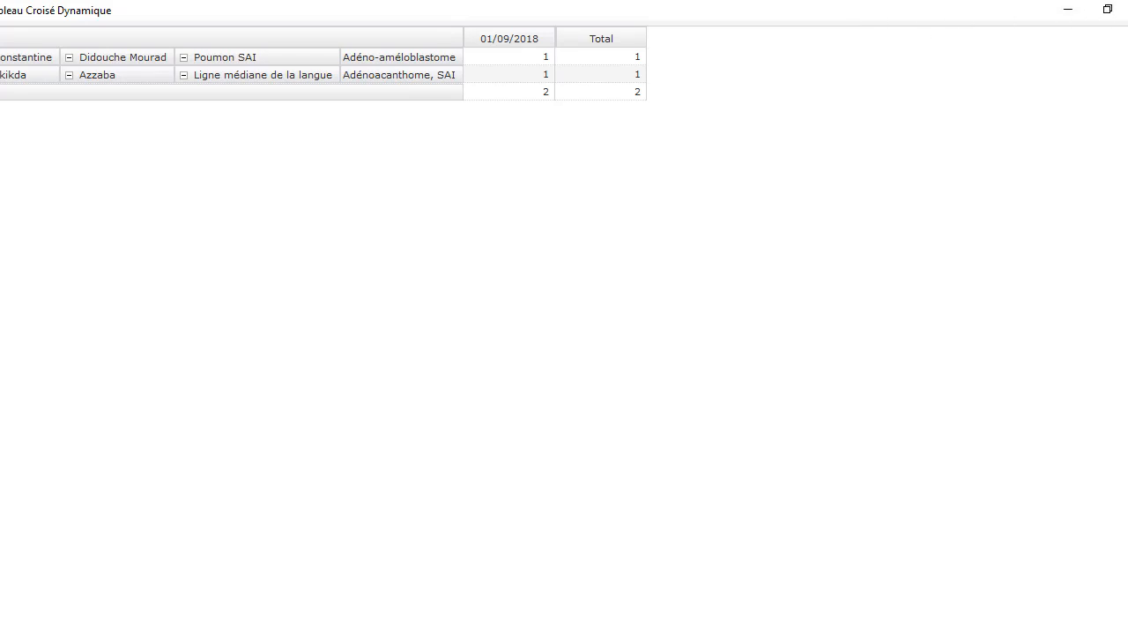
left_click(1127, 10)
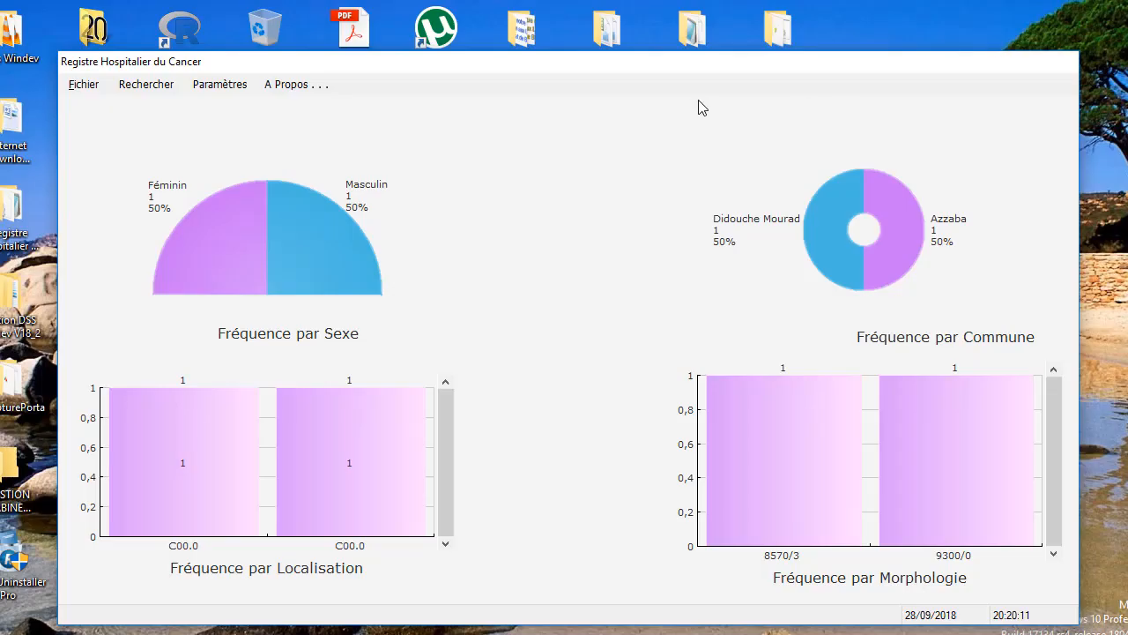
- Open Recherche par Nom and set the predefined period to Mois flottant, 01/09/2018–28/09/2018
left_click(88, 85)
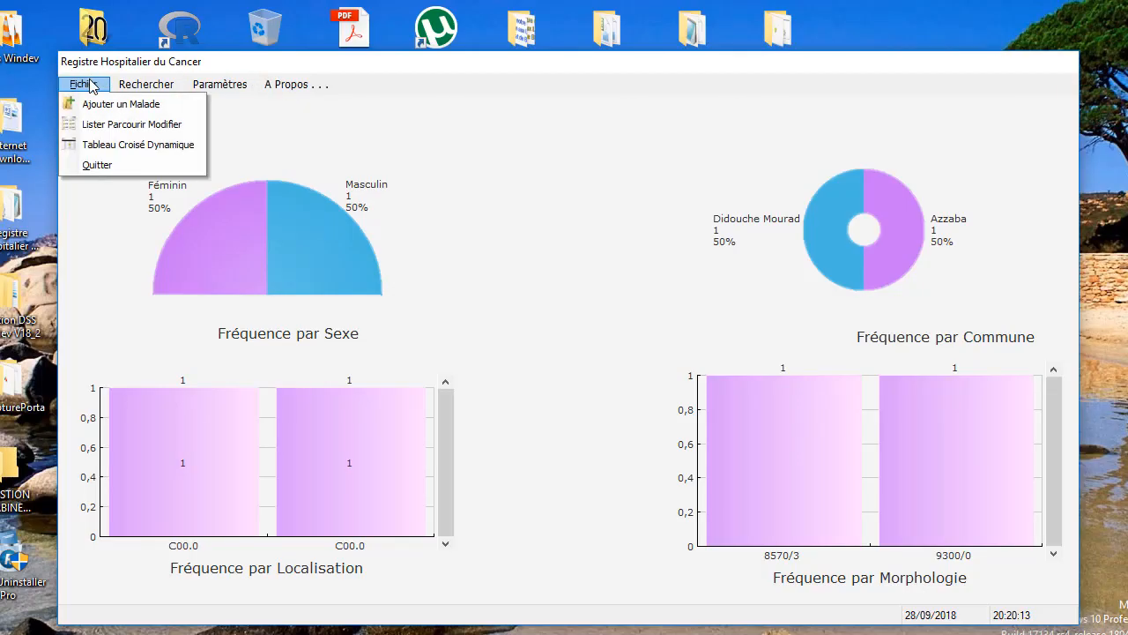
left_click(138, 88)
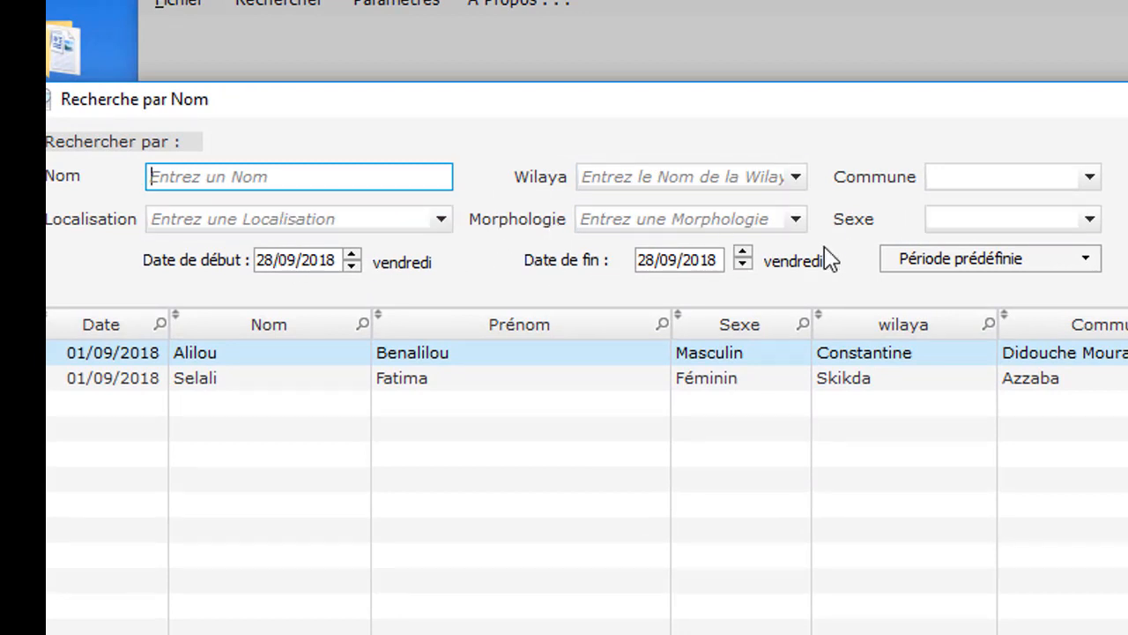
left_click(912, 265)
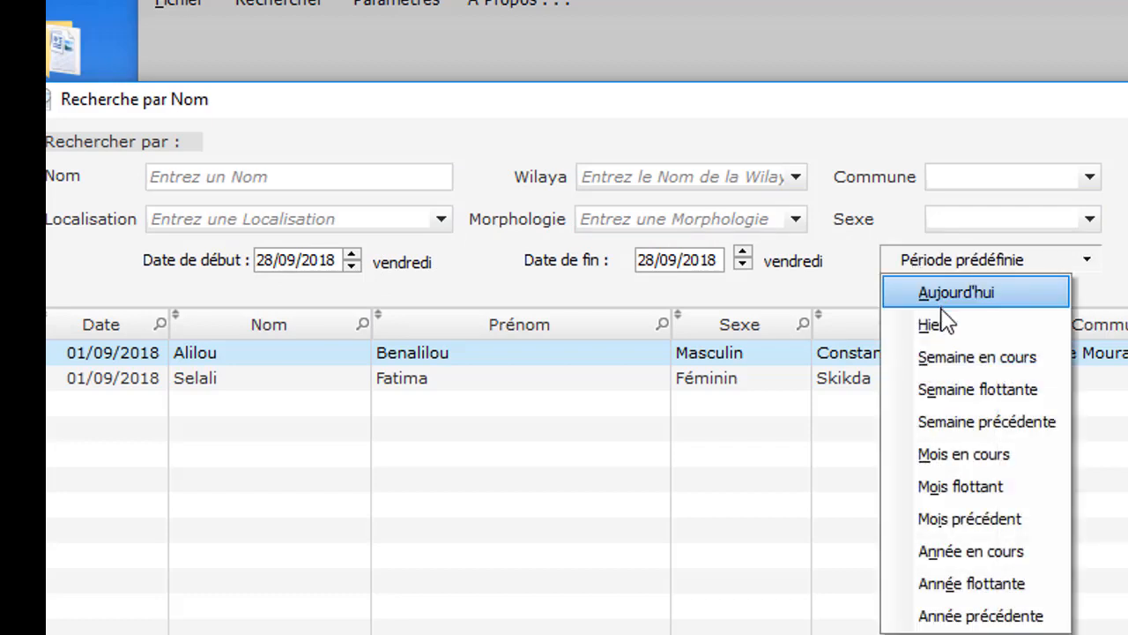
left_click(934, 324)
left_click(982, 265)
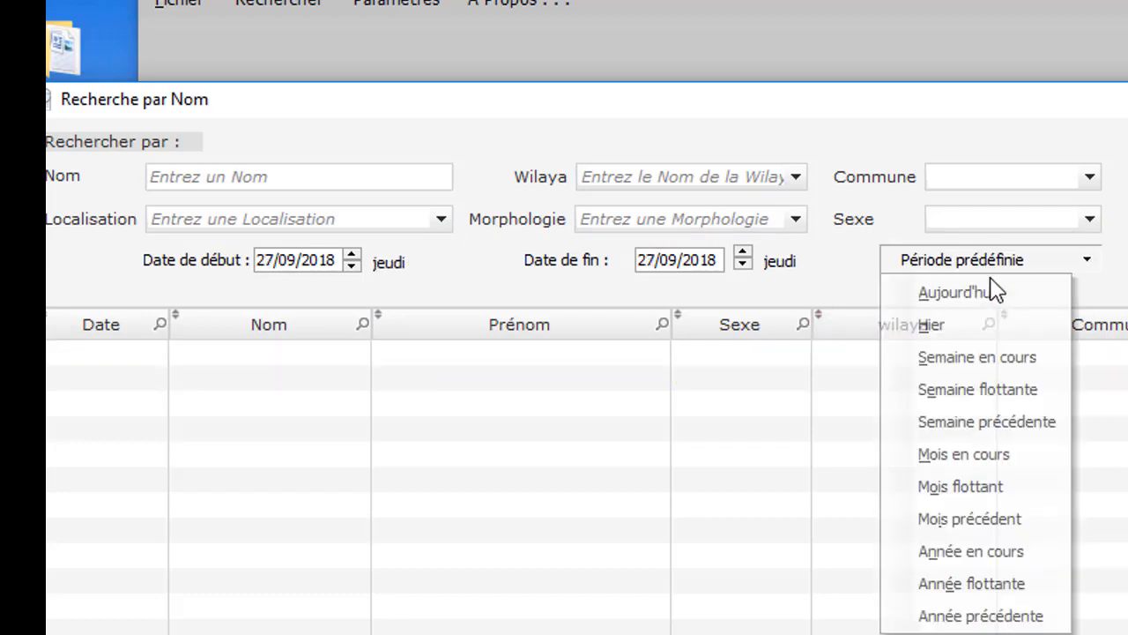
left_click(1007, 467)
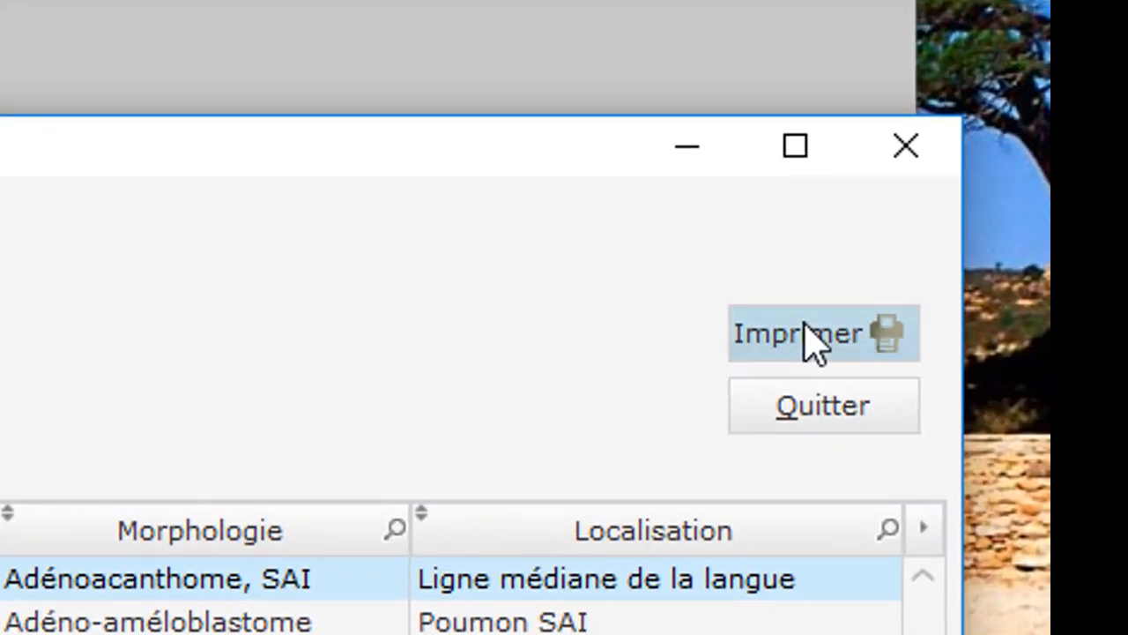
- Print the two search results as a Recherche personnalisée report, then close the preview
left_click(809, 337)
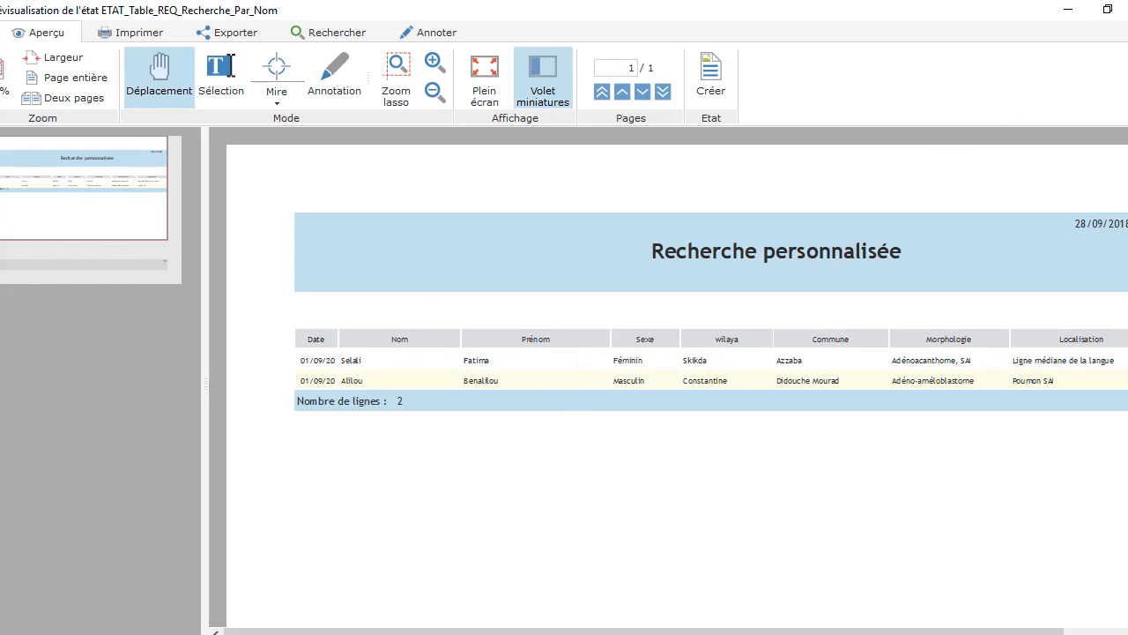
left_click(1127, 9)
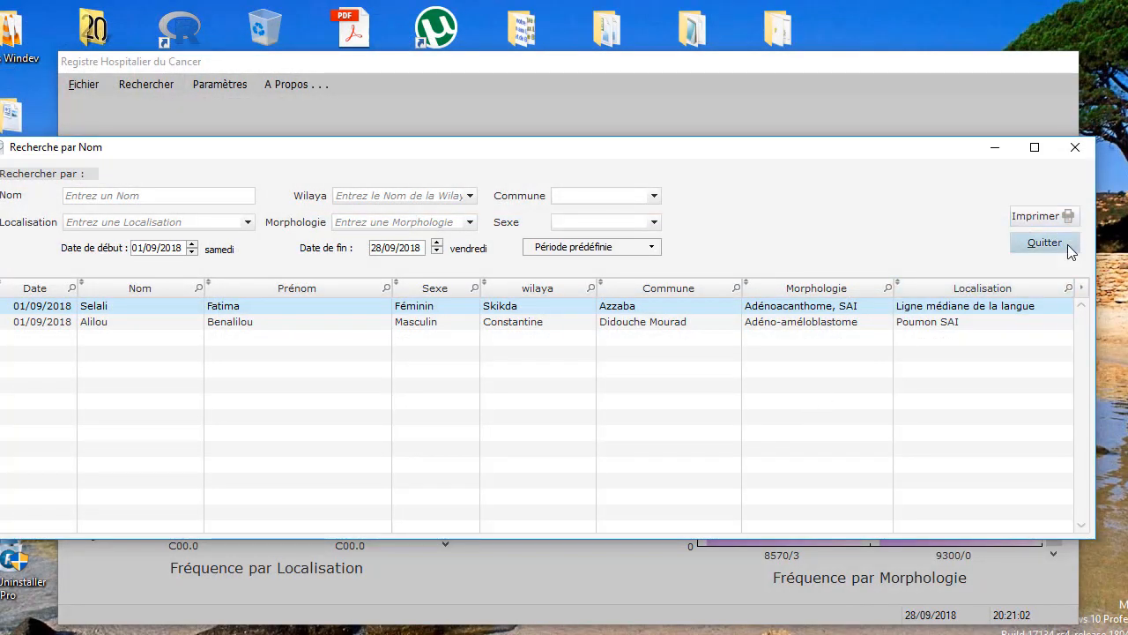
- Close the search window and launch WDJournal via Paramètres > Faire une Sauvegarder
left_click(1068, 249)
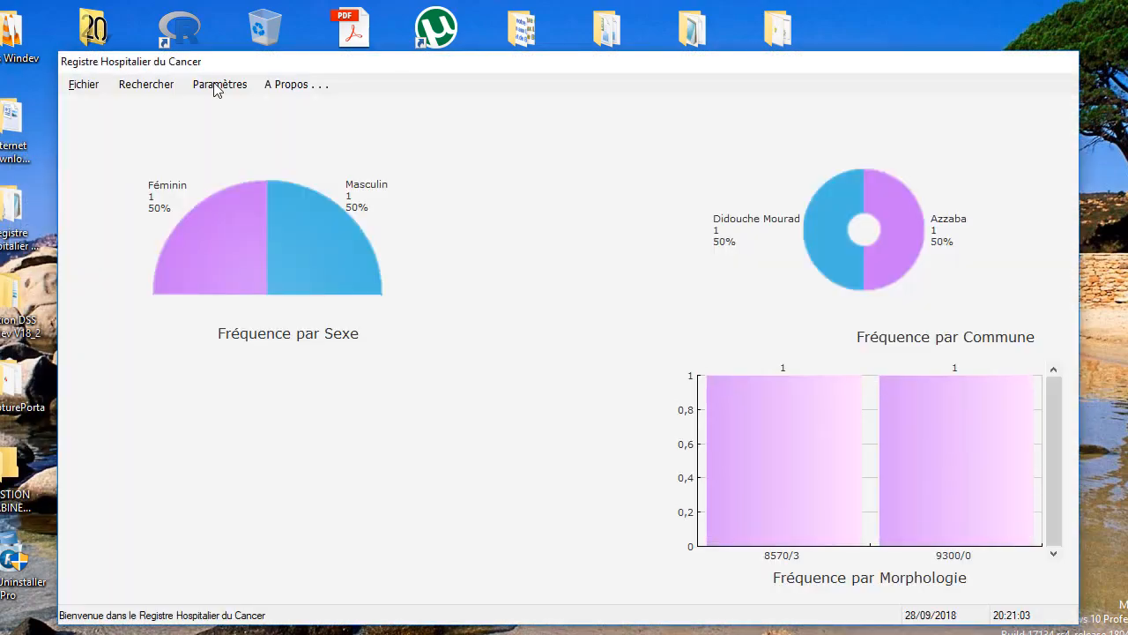
left_click(198, 85)
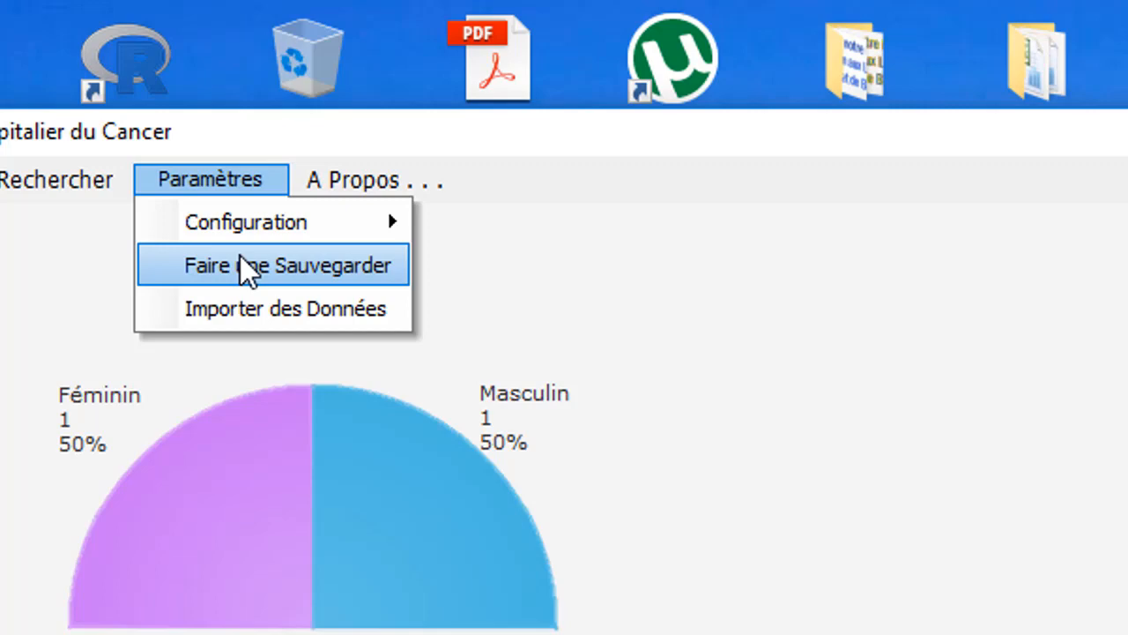
left_click(239, 264)
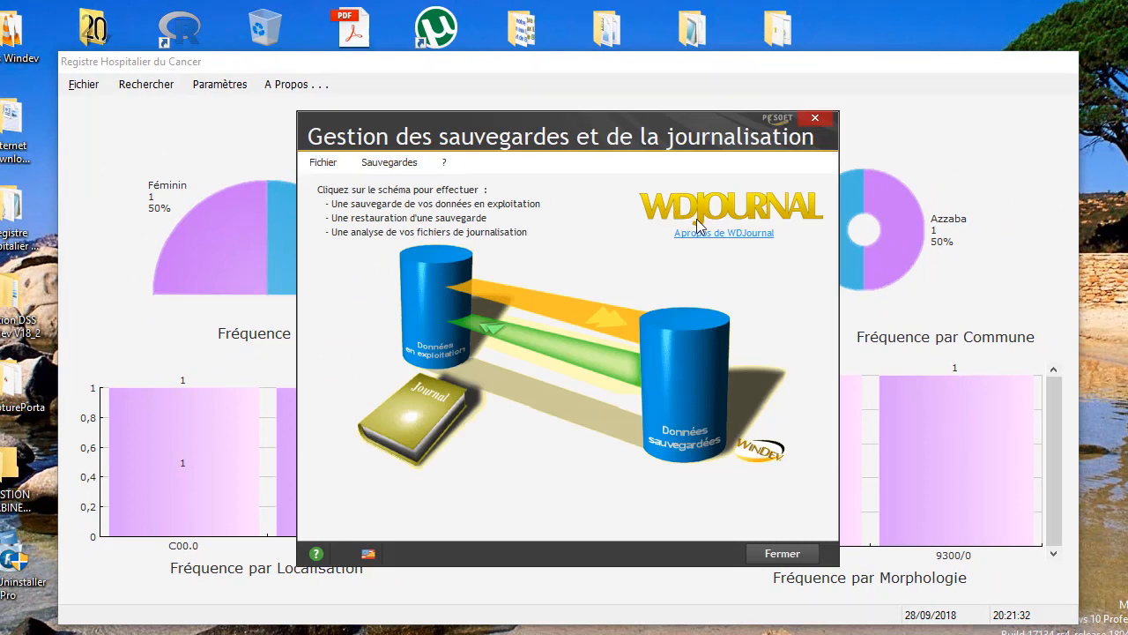
- Start a data backup with the application path set to sauve1 in the desktop Sauvegarde28092018 folder
left_click(371, 163)
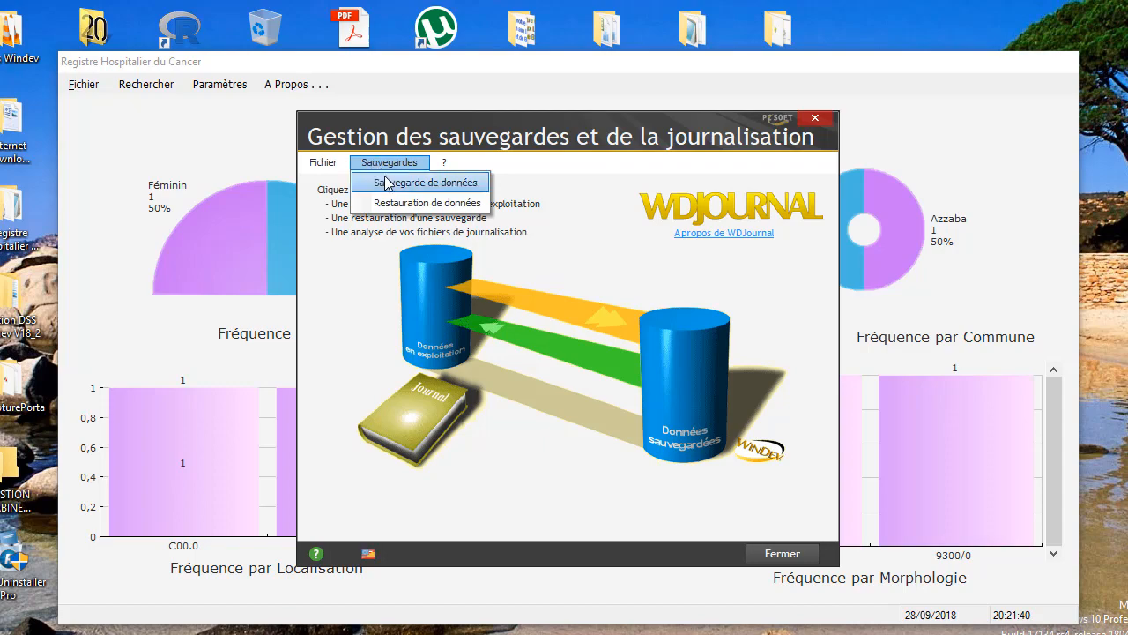
left_click(391, 183)
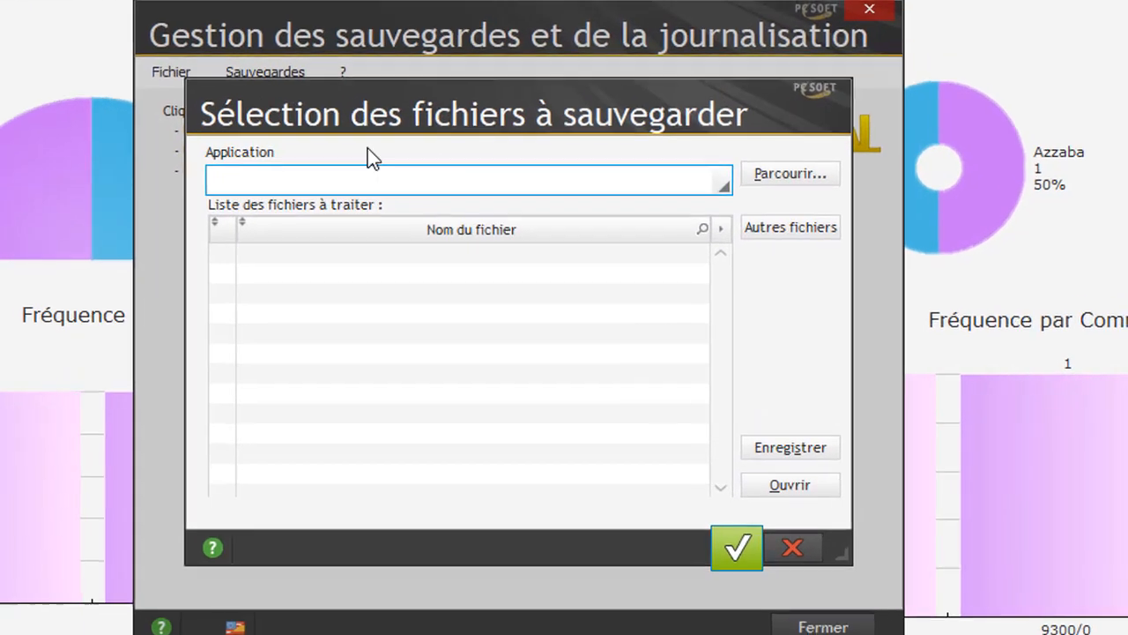
left_click(829, 174)
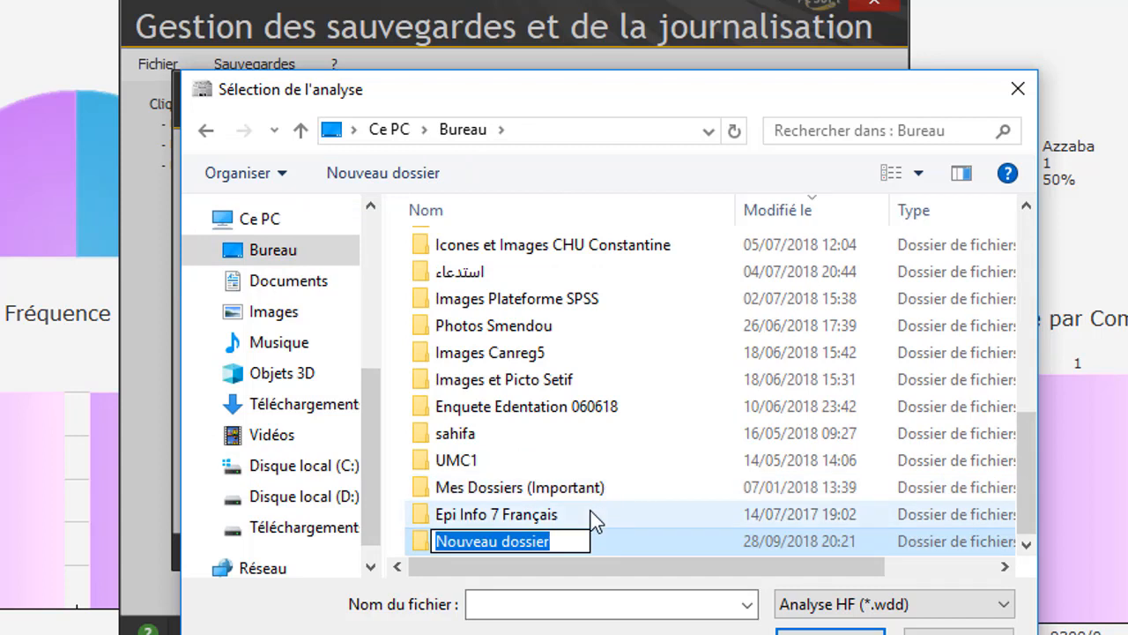
type("S")
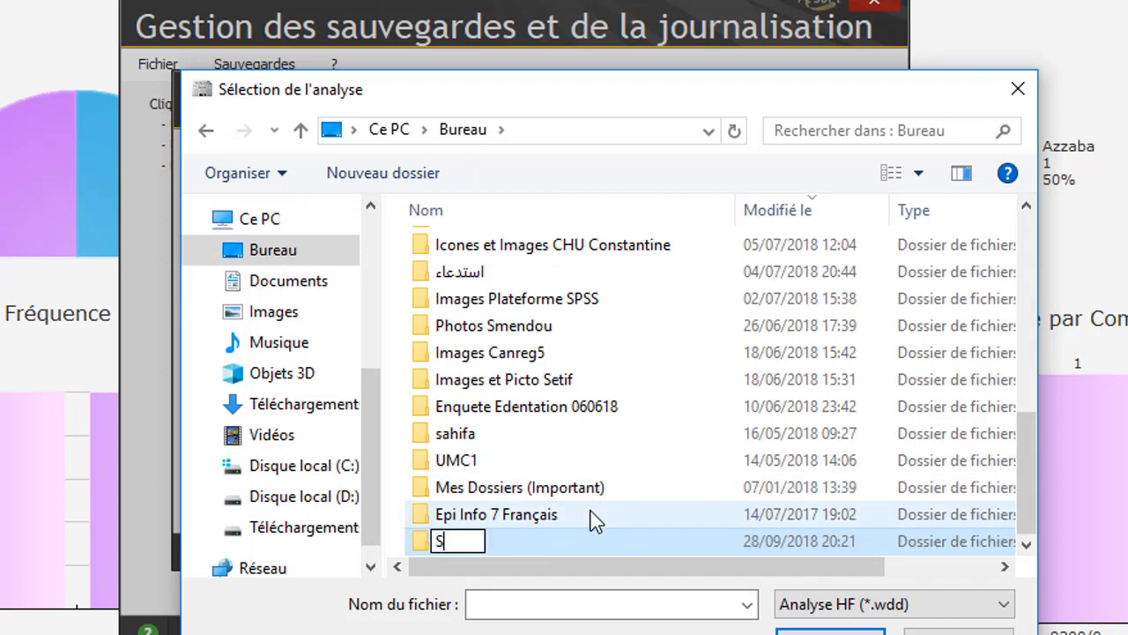
type("au")
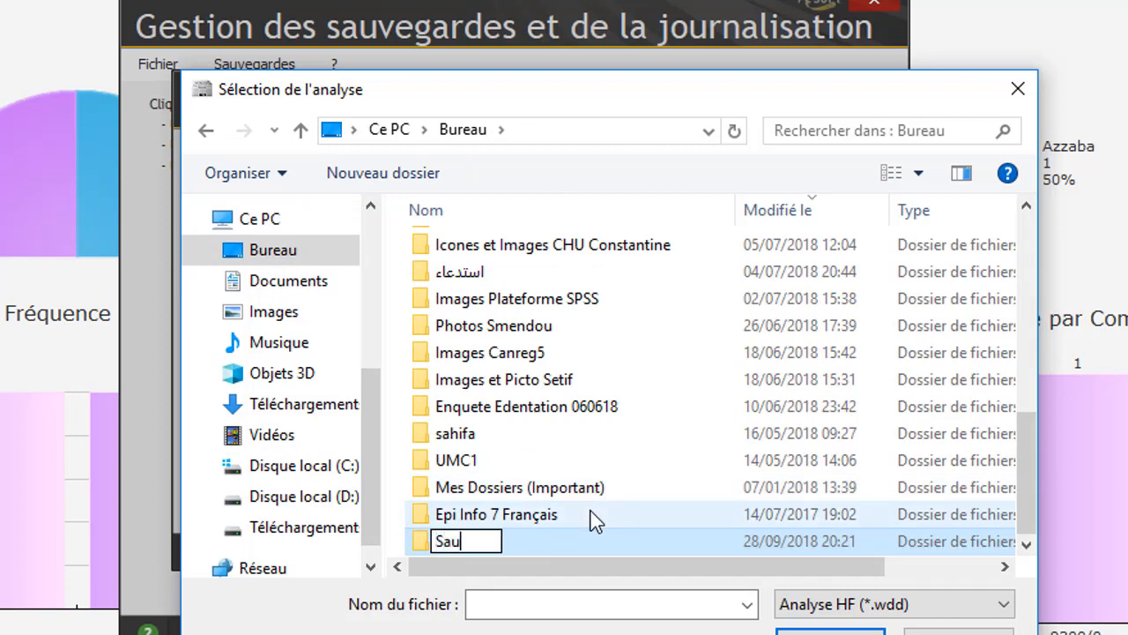
type("vegarde")
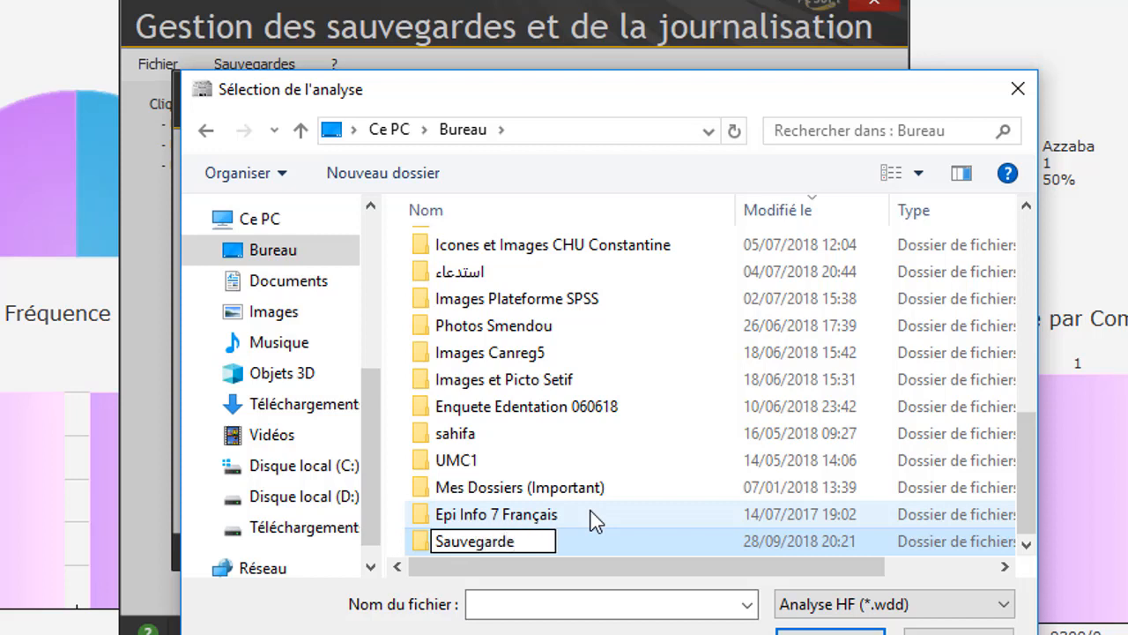
type("2809201")
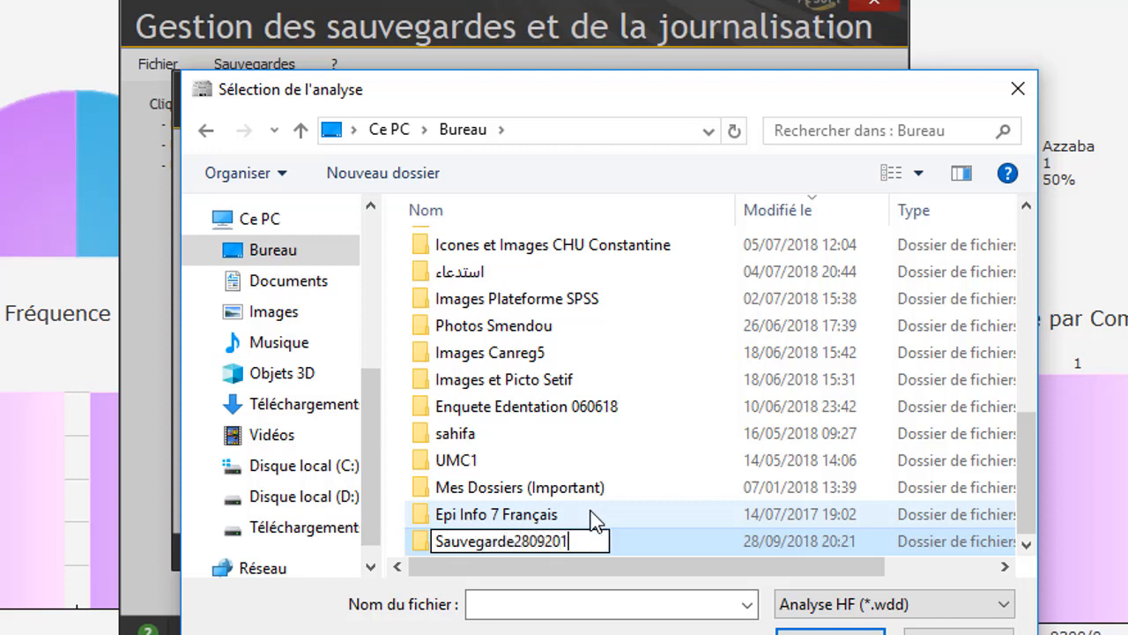
type("8")
key("Return")
key("Return")
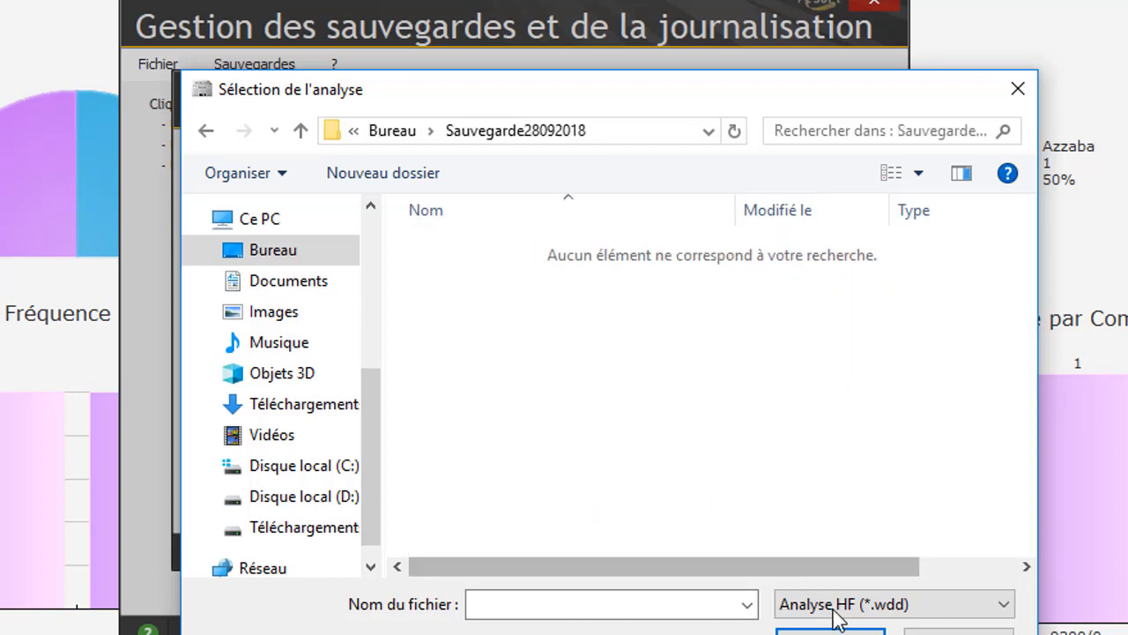
left_click(690, 611)
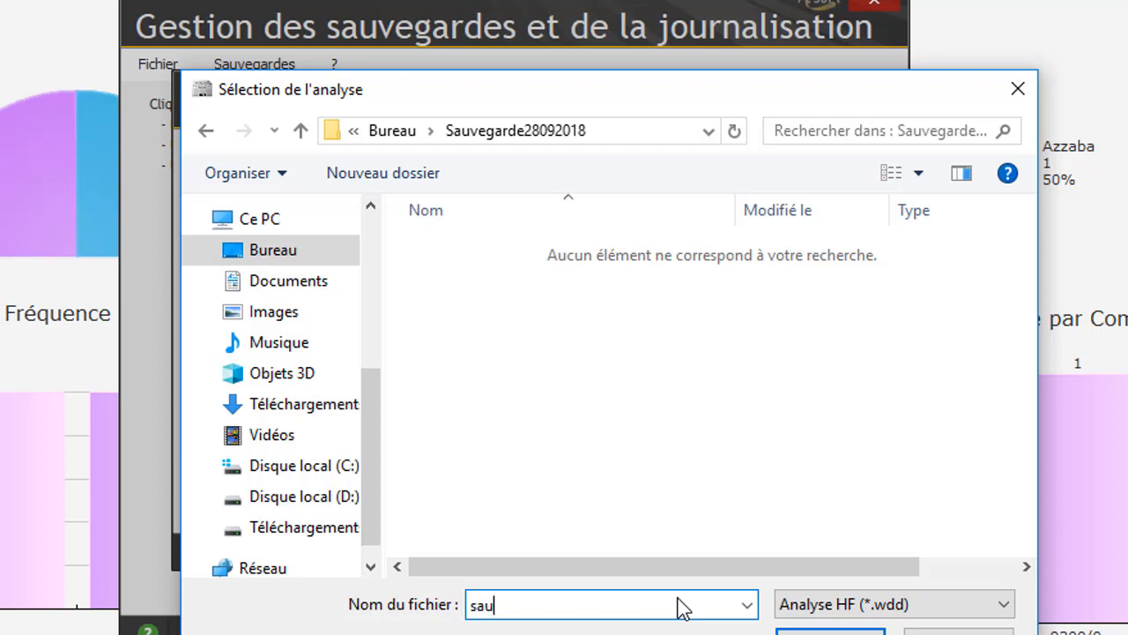
type("sauve1")
left_click(828, 629)
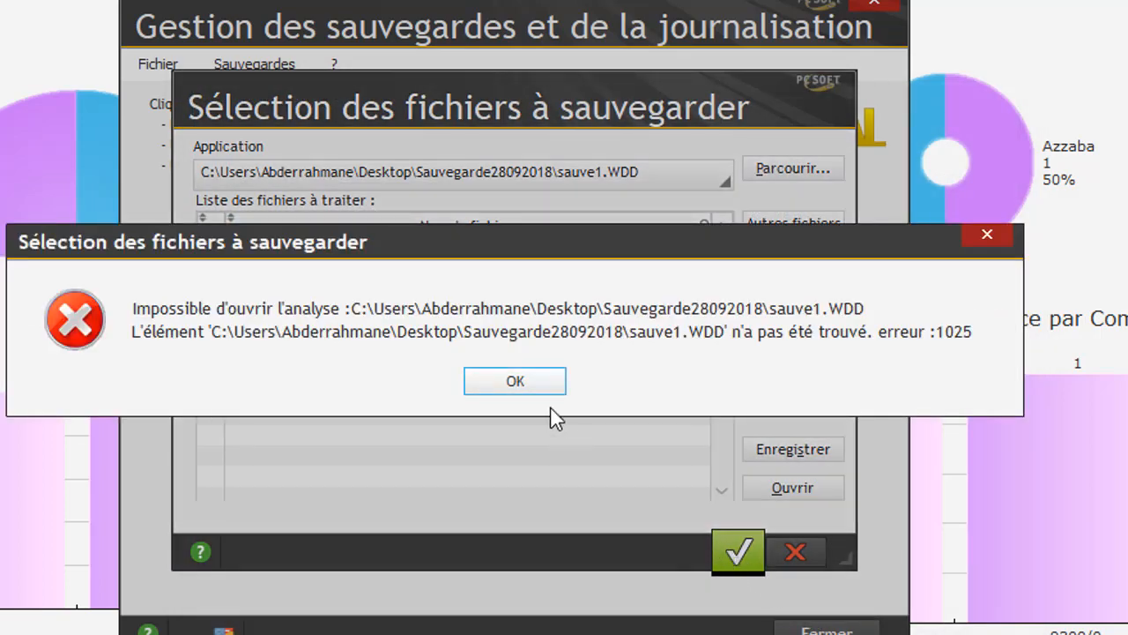
- Dismiss the analysis error and continue to the backup destination settings
left_click(532, 388)
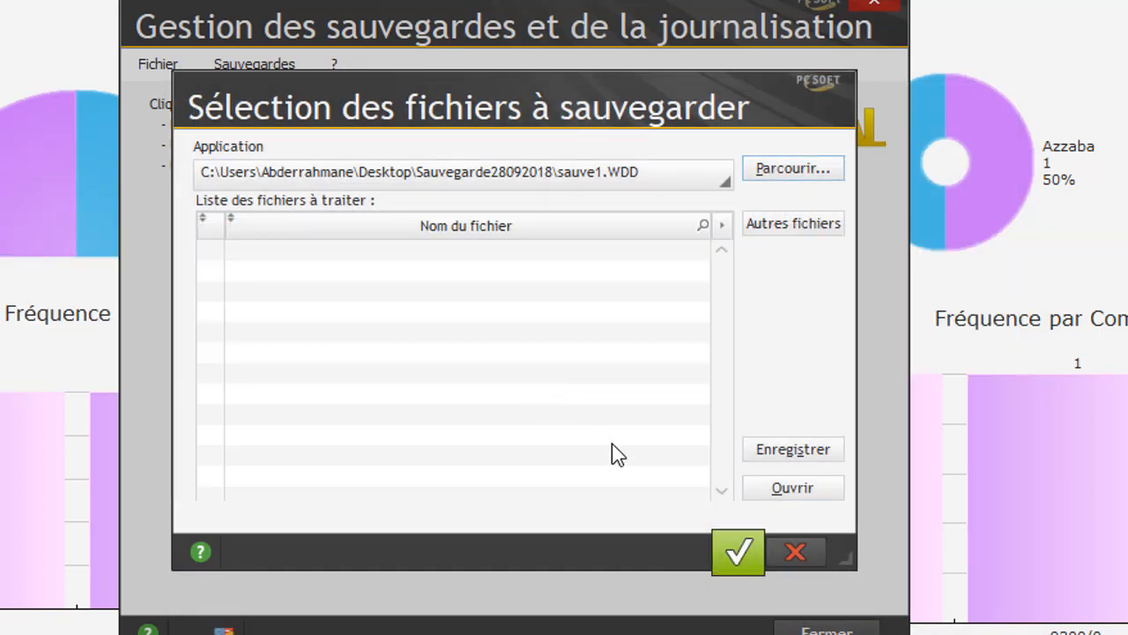
left_click(727, 552)
left_click(706, 468)
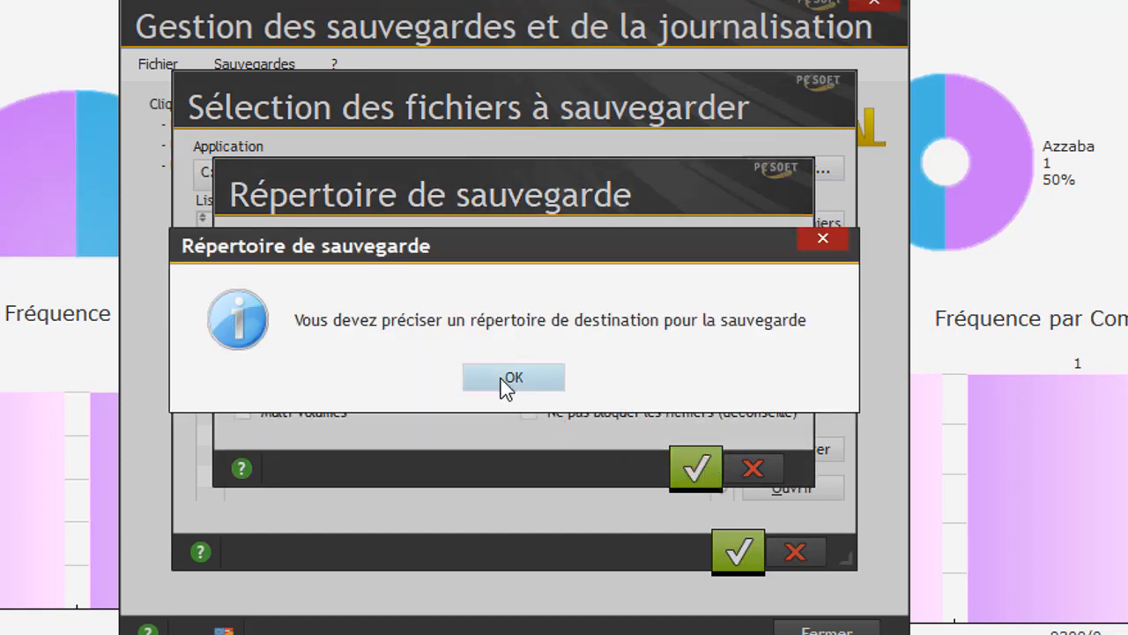
left_click(529, 377)
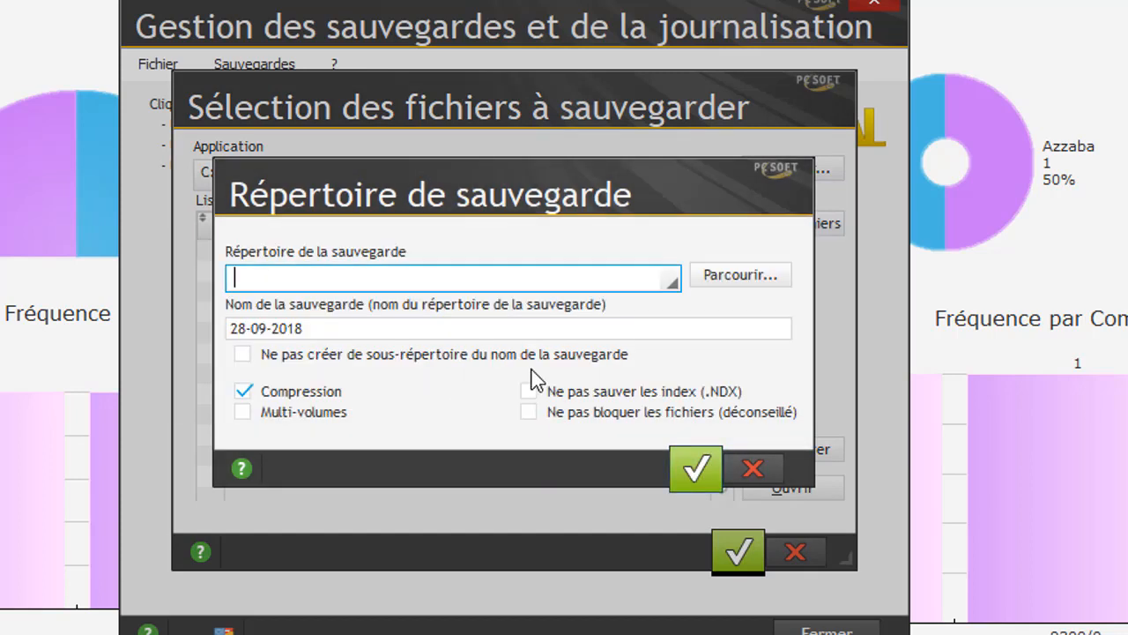
- Choose the desktop Sauvegarde28092018 folder as destination and run the 28-09-2018 backup
left_click(723, 274)
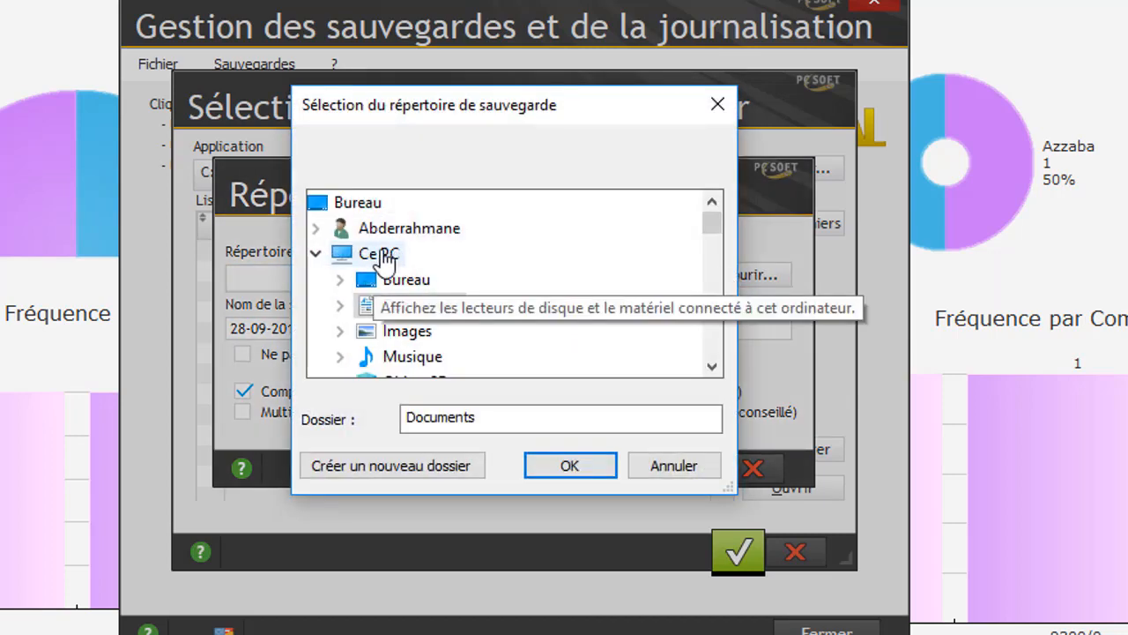
left_click(376, 206)
scroll(569, 255, "down", 5)
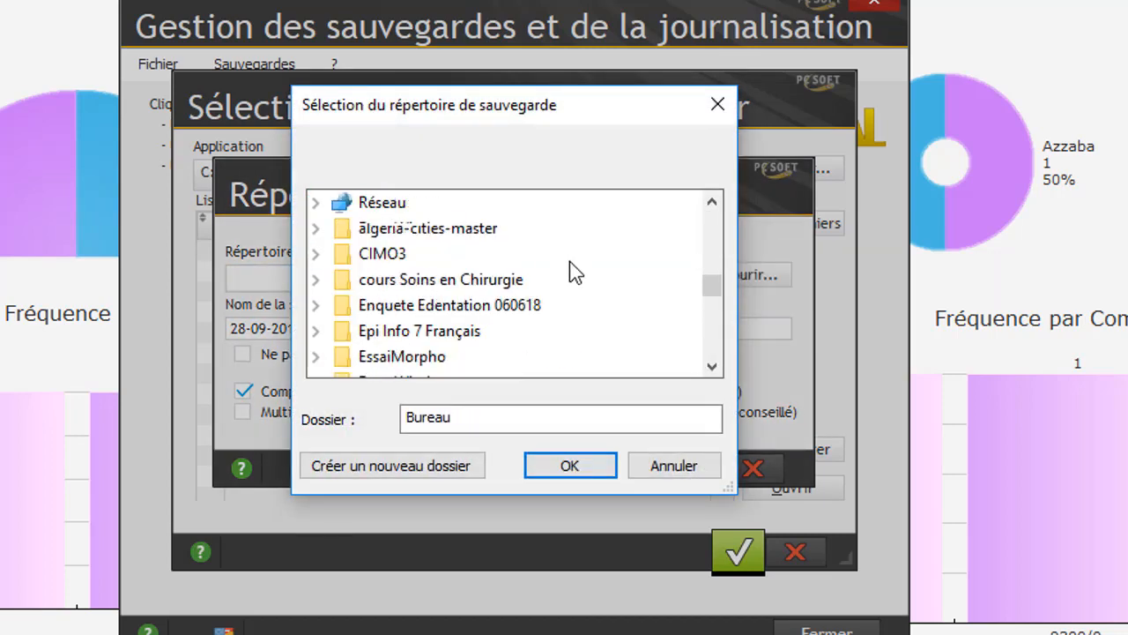
scroll(574, 273, "down", 1)
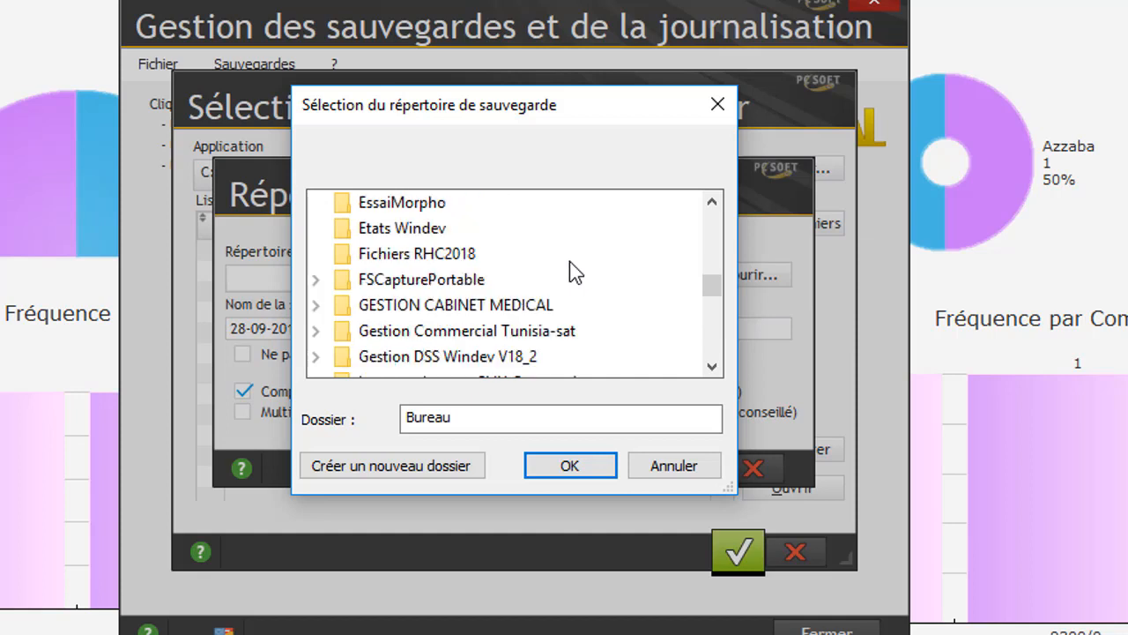
scroll(569, 261, "down", 1)
scroll(569, 264, "down", 4)
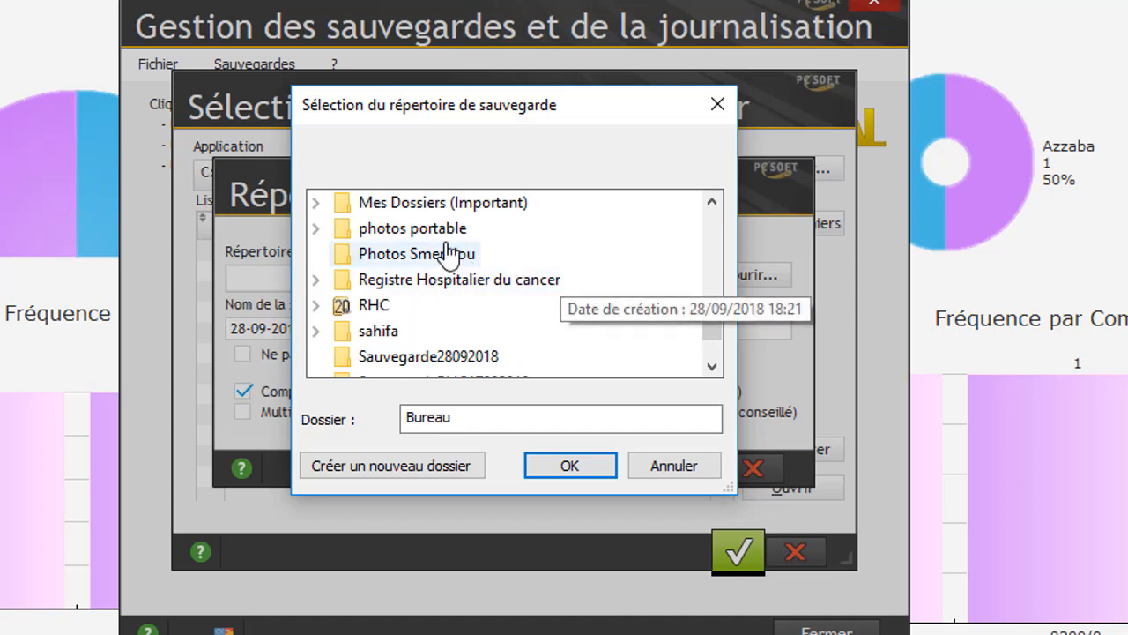
left_click(451, 356)
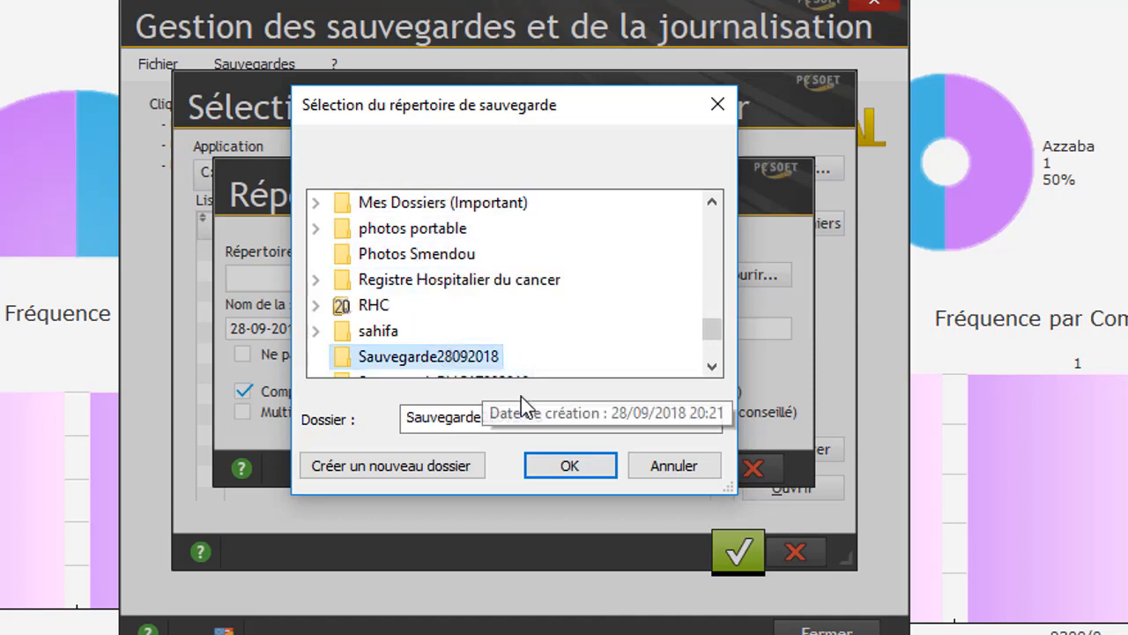
left_click(569, 462)
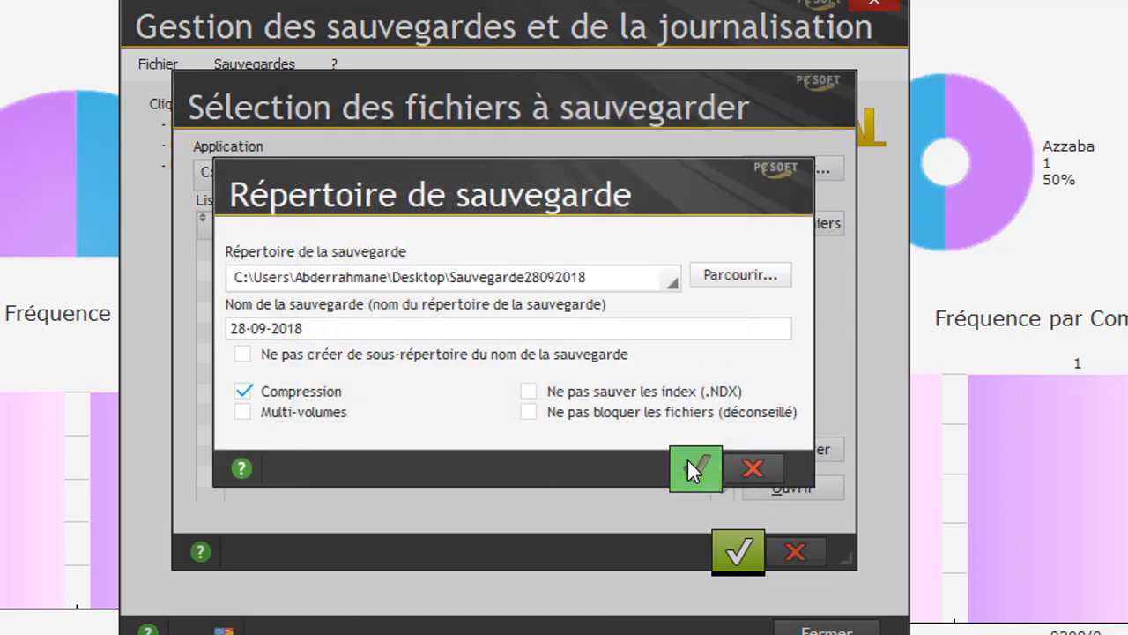
left_click(689, 462)
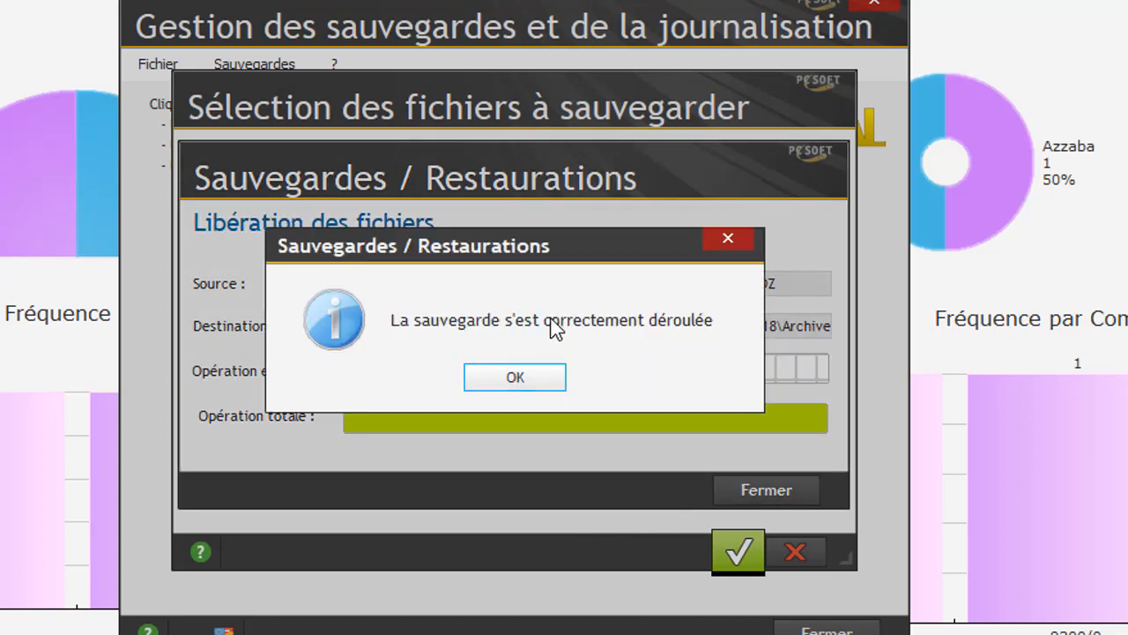
- Acknowledge the backup success message and close WDJournal
left_click(523, 384)
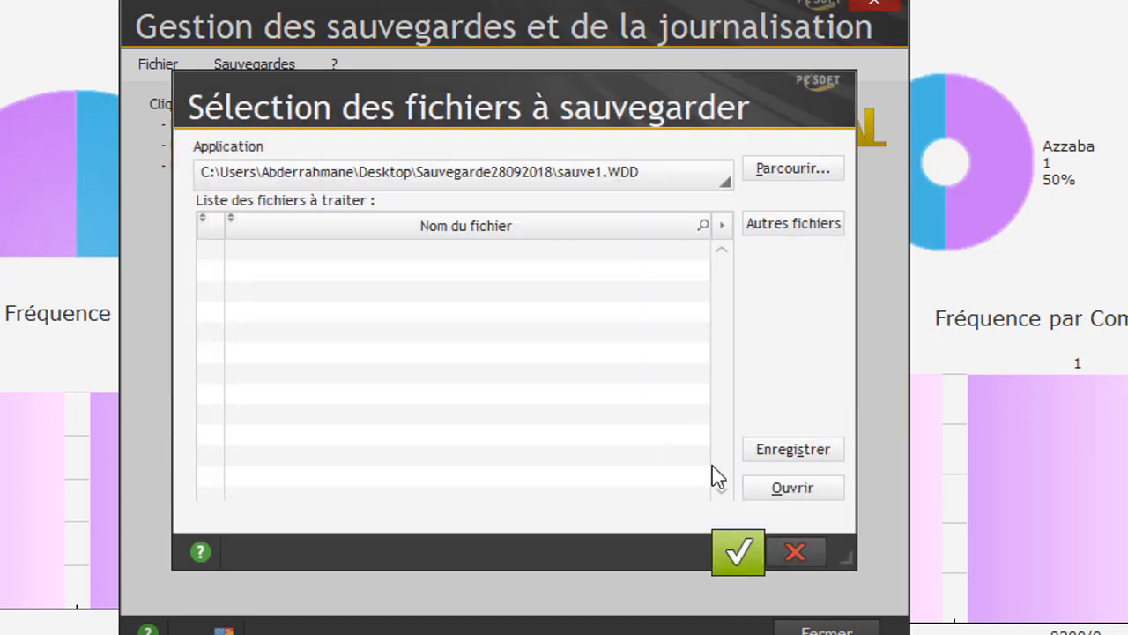
left_click(786, 552)
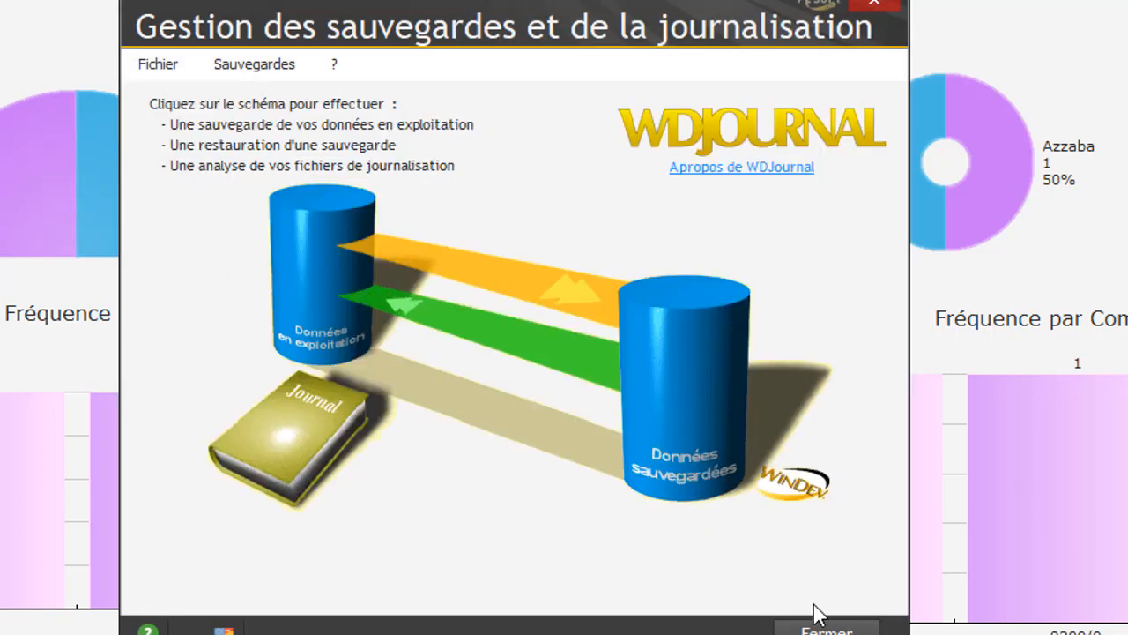
left_click(812, 620)
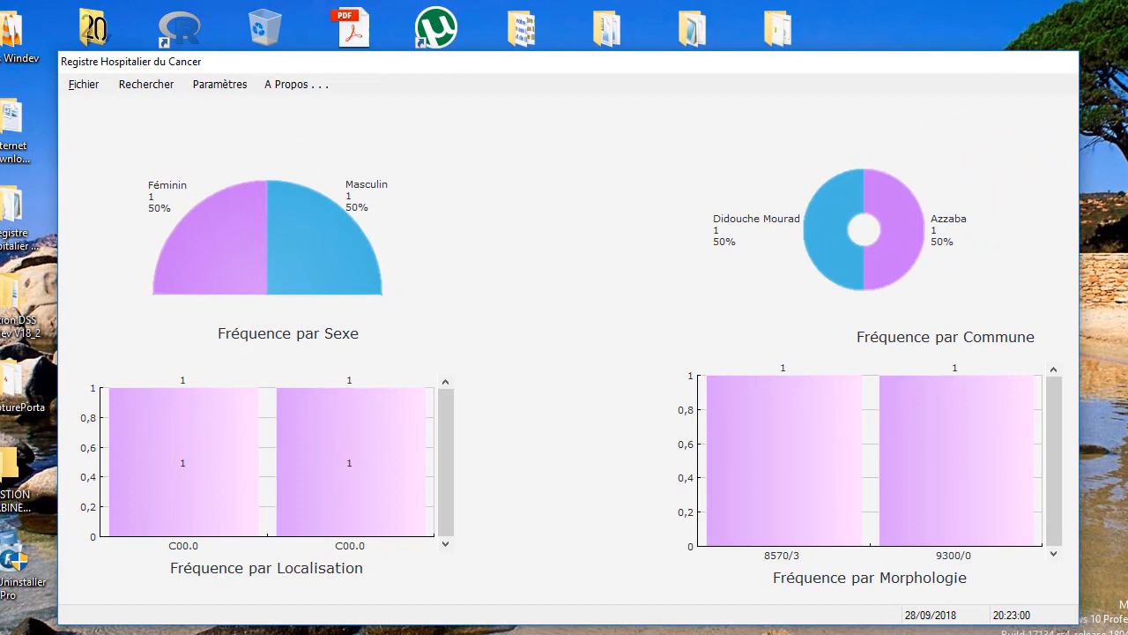
key("super+d")
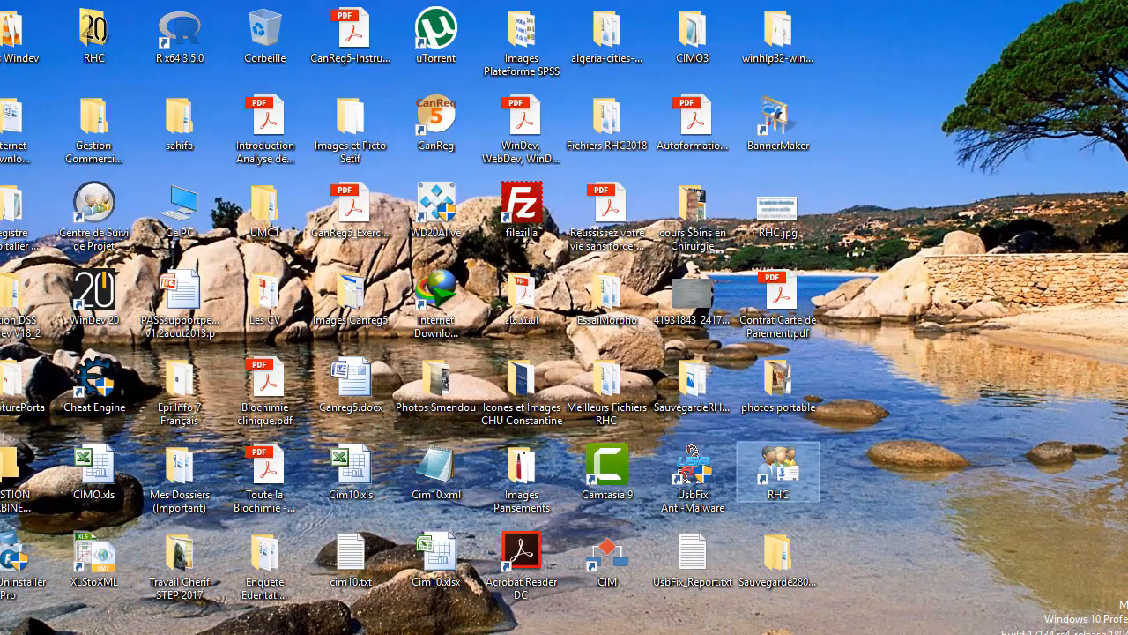
double_click(781, 544)
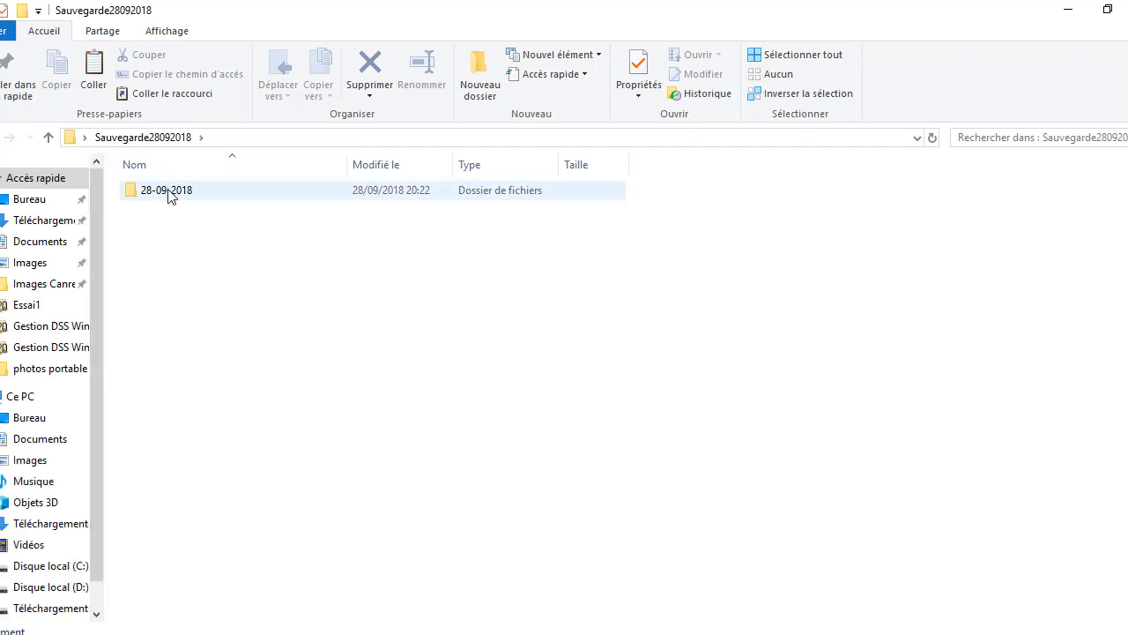
double_click(167, 191)
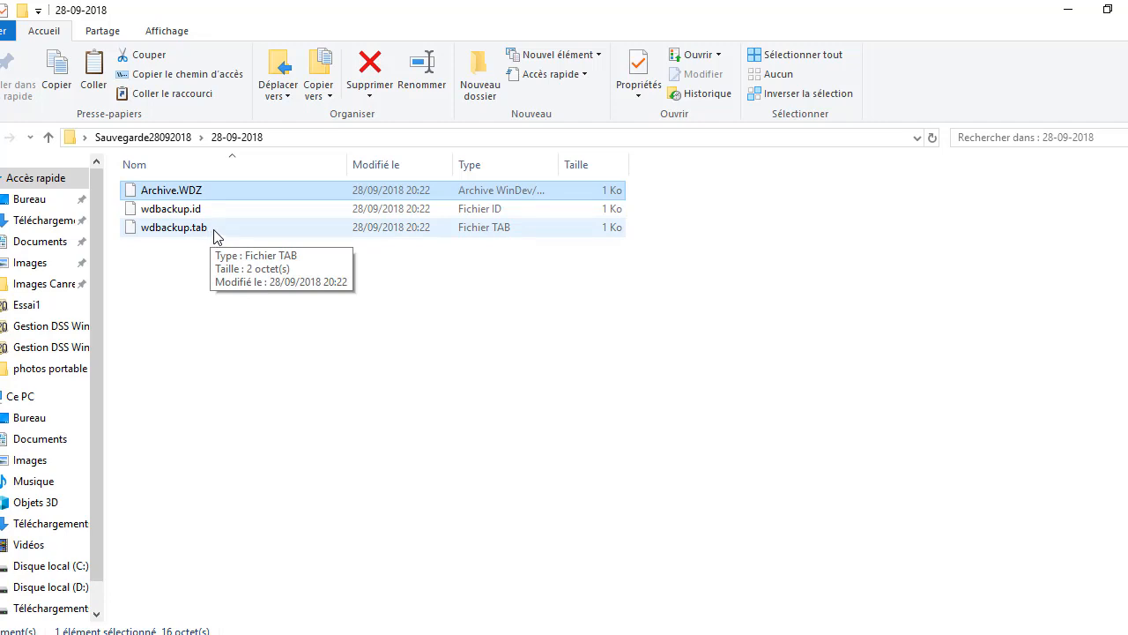
left_click(1127, 9)
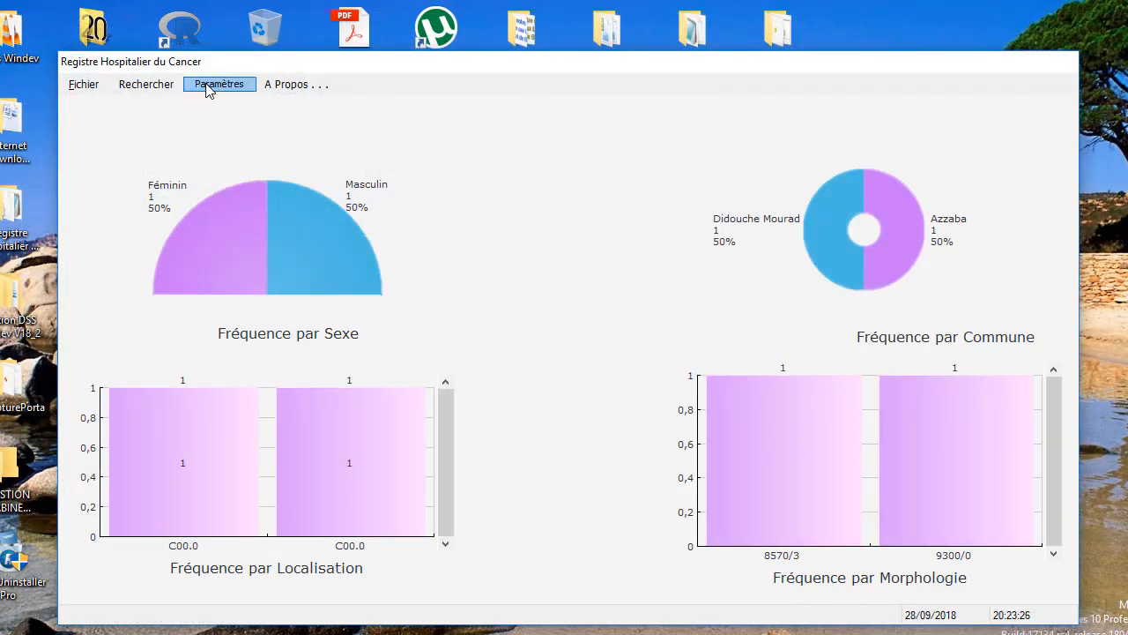
- Open the Ajouter un Malade form from the Fichier menu
left_click(98, 88)
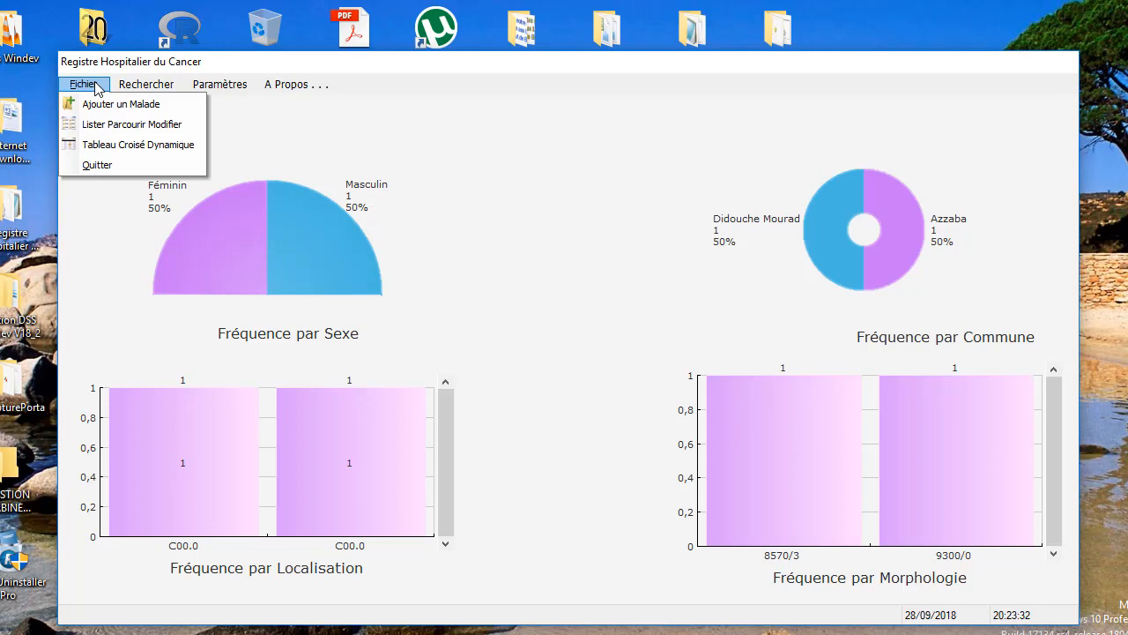
left_click(95, 83)
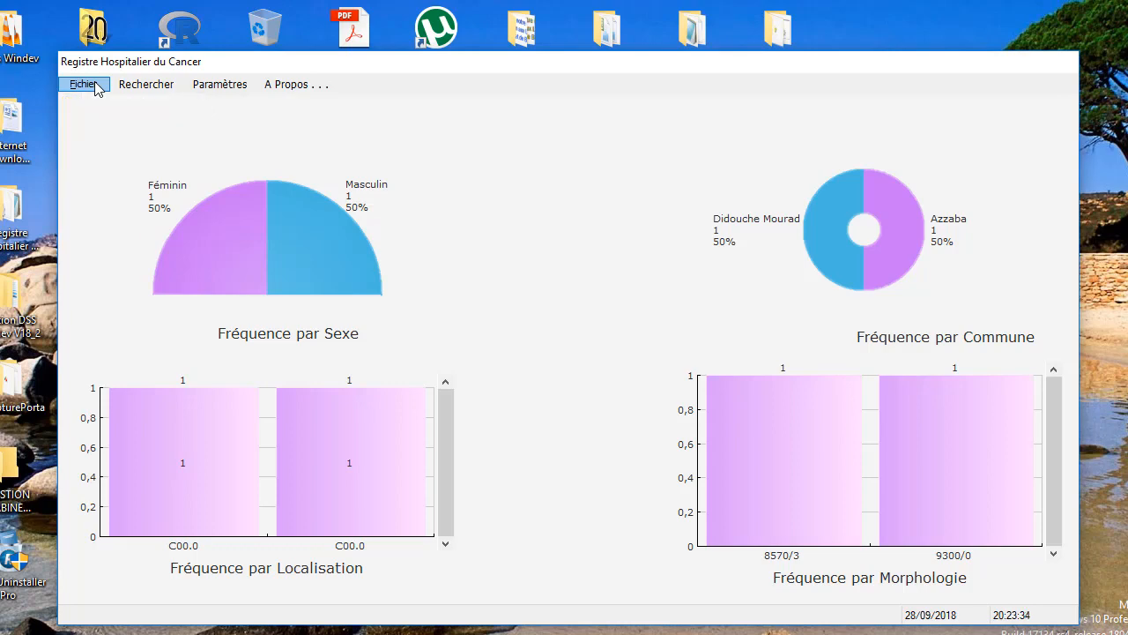
left_click(97, 88)
left_click(110, 104)
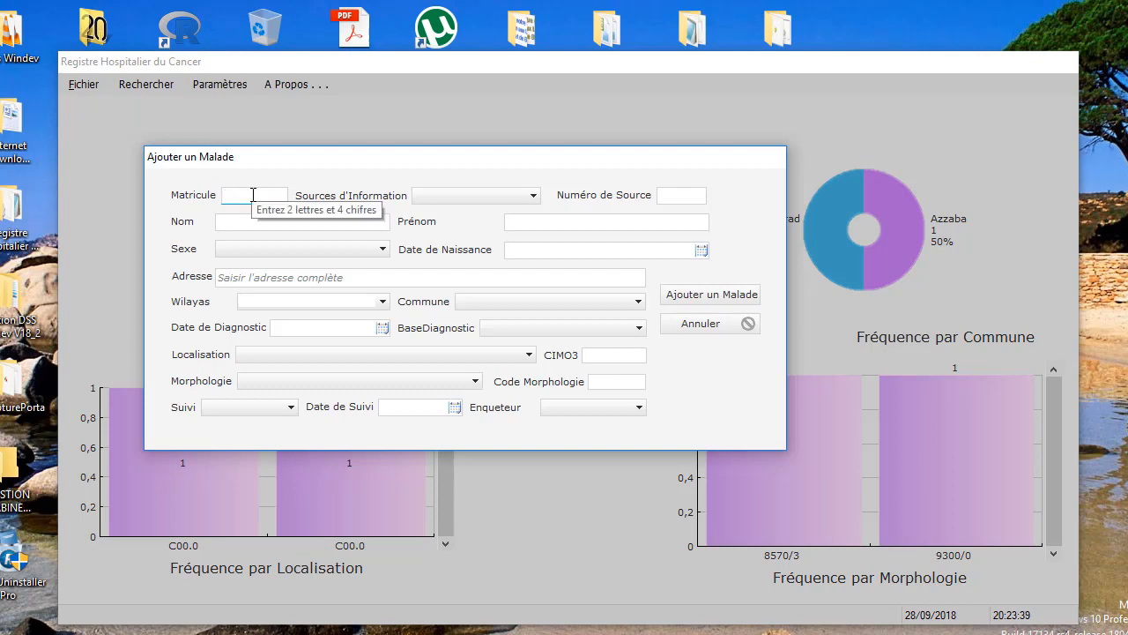
- View the form's F1 help, cancel the form, and open Recherche par Nom
key("F1")
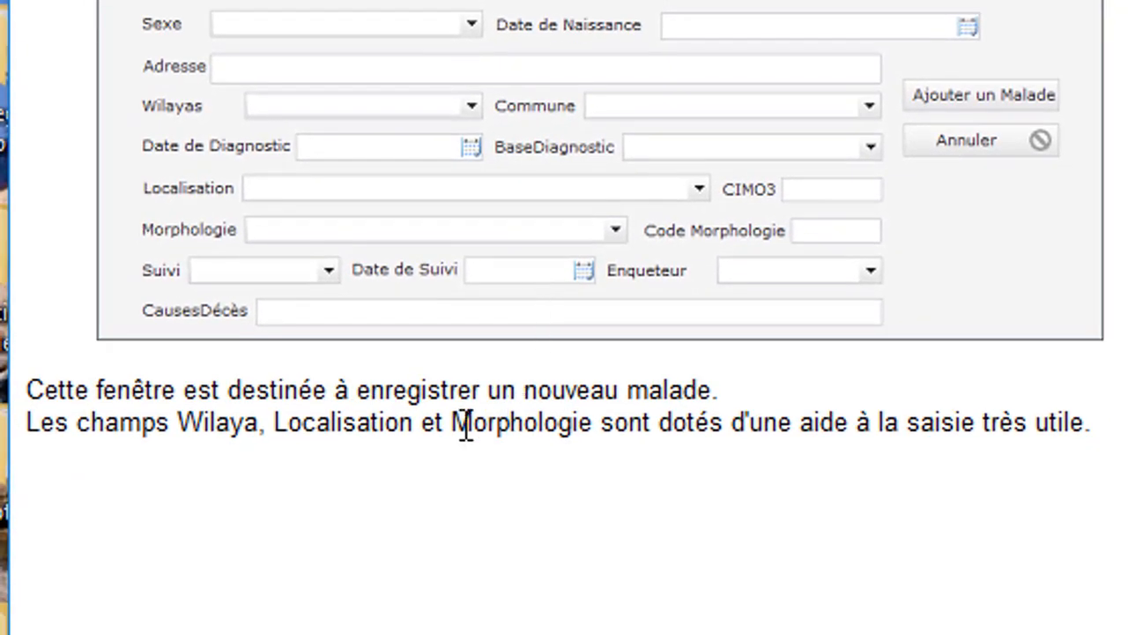
left_click_drag(116, 396, 587, 491)
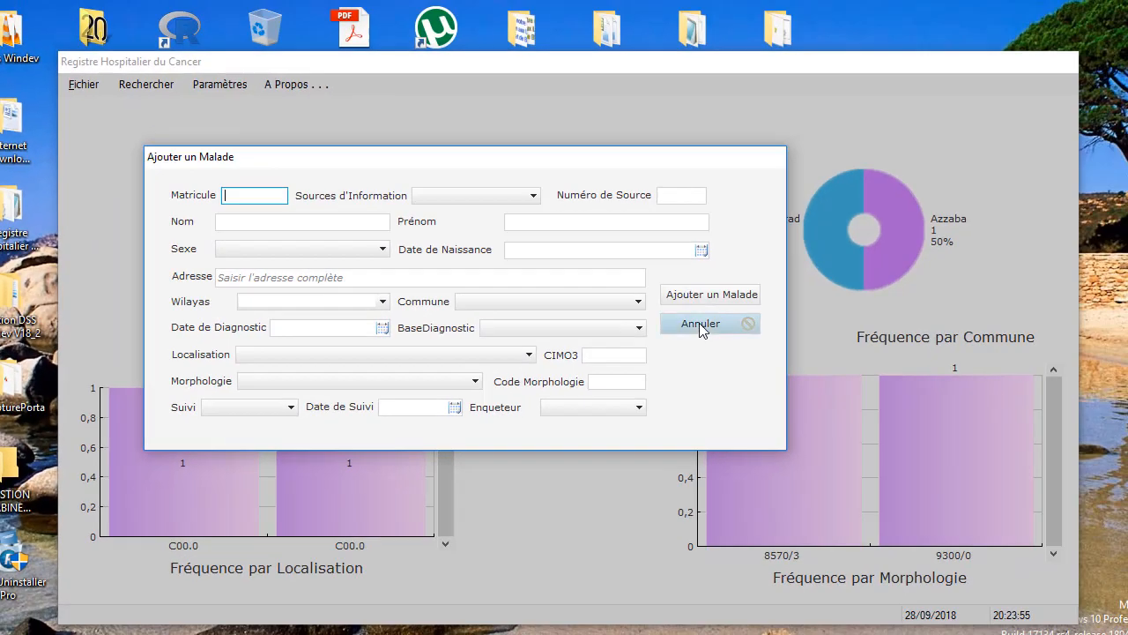
left_click(967, 140)
left_click(159, 83)
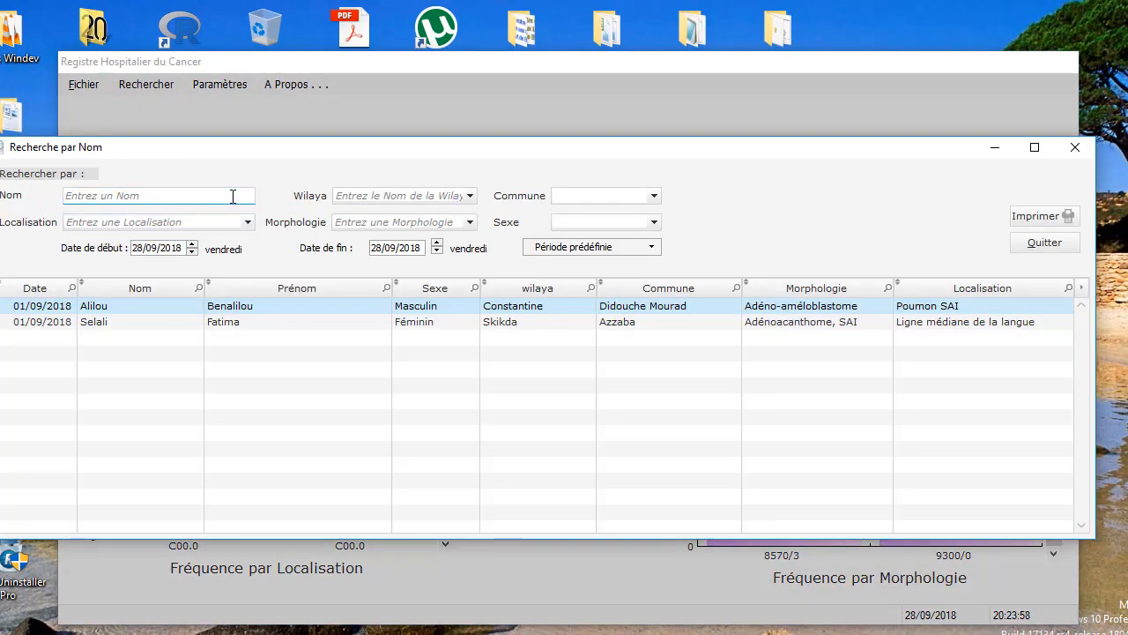
- Leave the Nom field empty and close Recherche par Nom, returning to the frequency chart dashboard
left_click(233, 196)
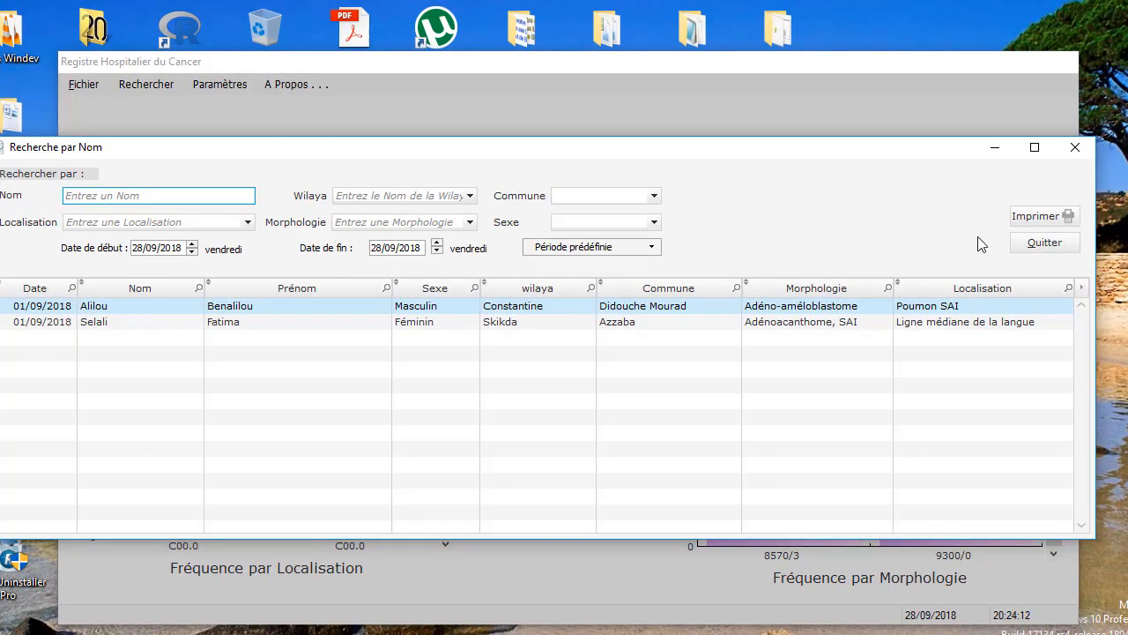
left_click(1022, 244)
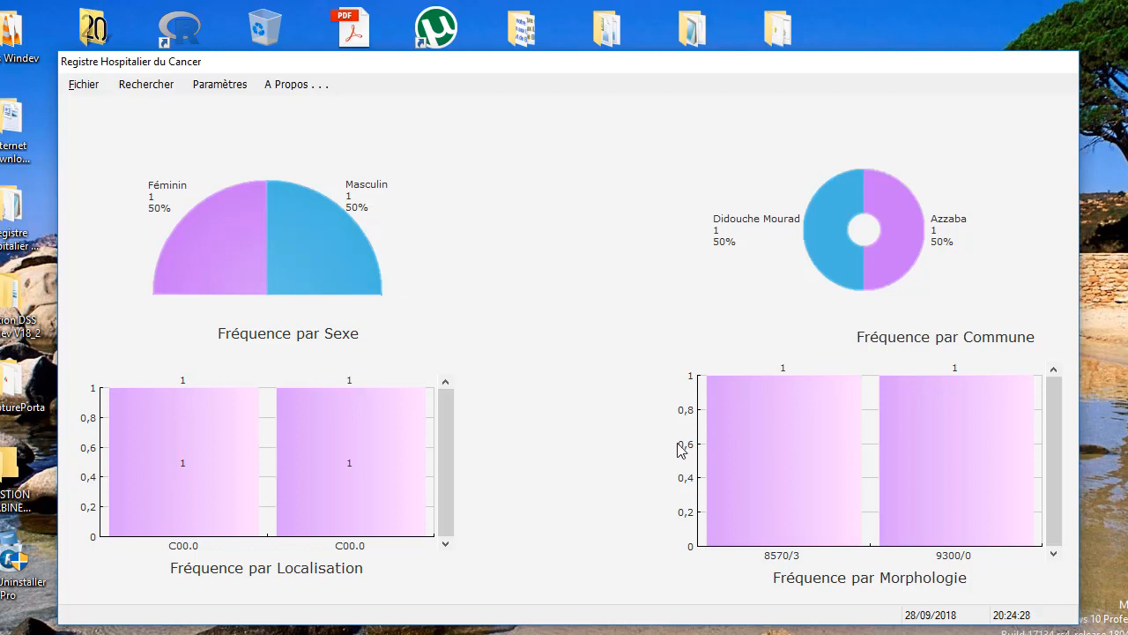
left_click(1022, 634)
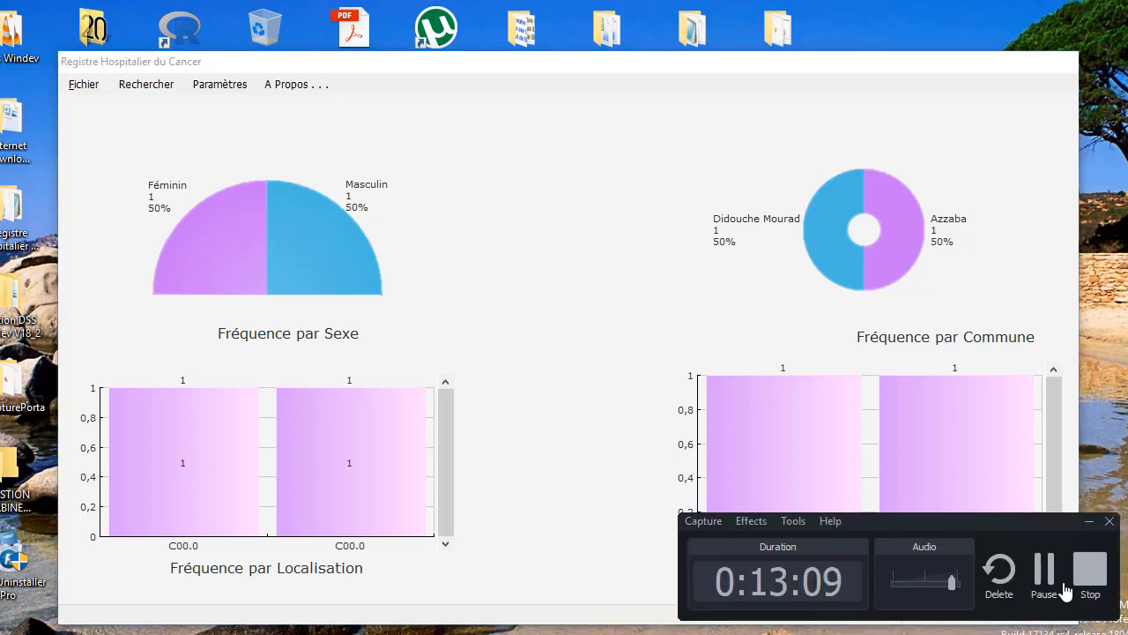